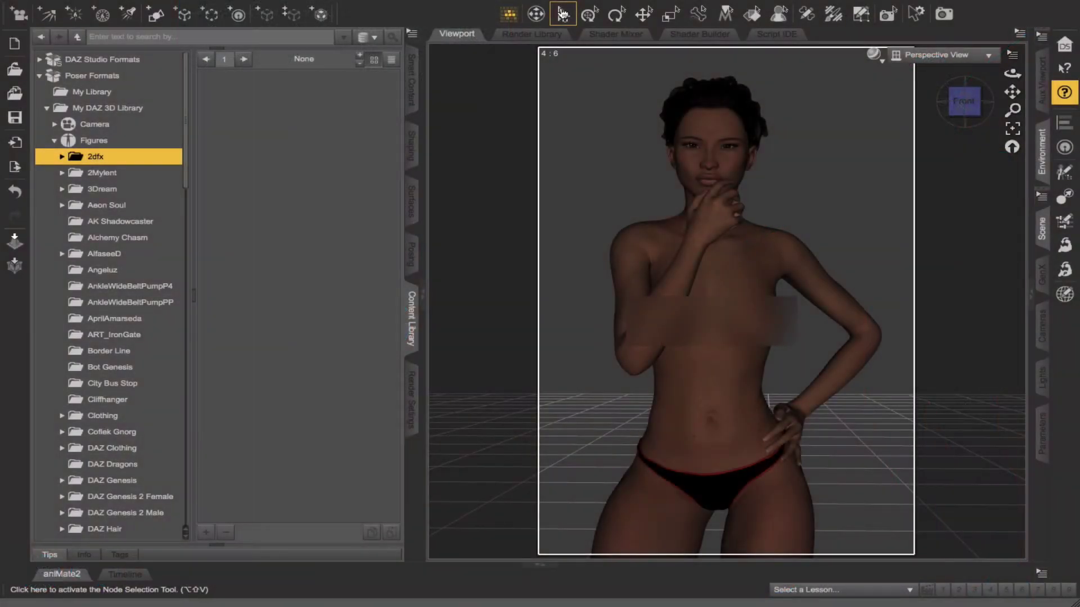
- Open the Clothes folder of Midnight Hunter under Night World in the Poser Formats figures, with the Node Selection tool active
left_click(562, 12)
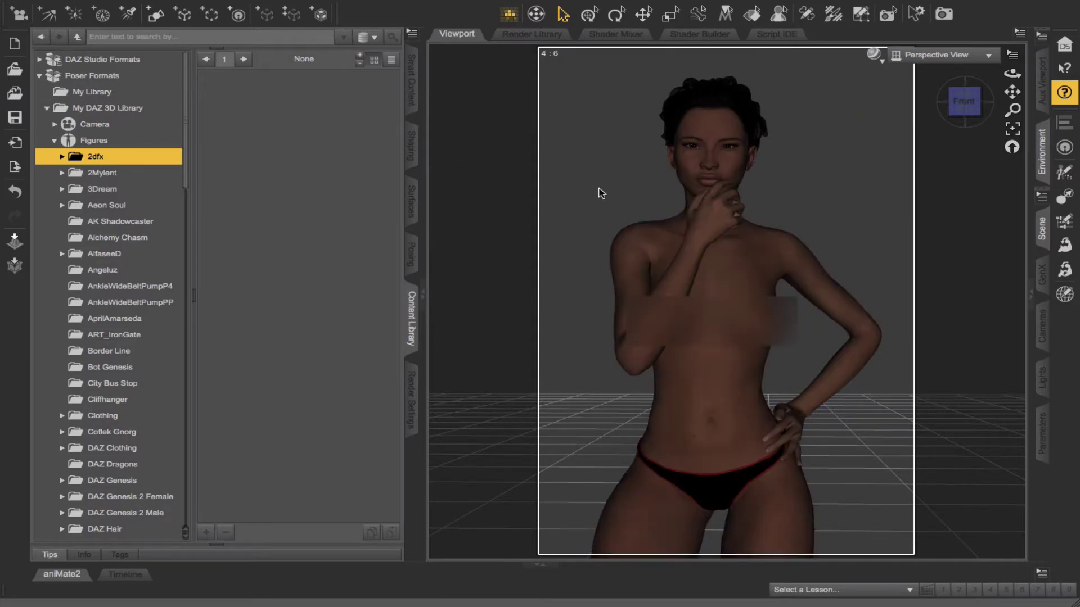
scroll(137, 156, "down", 2)
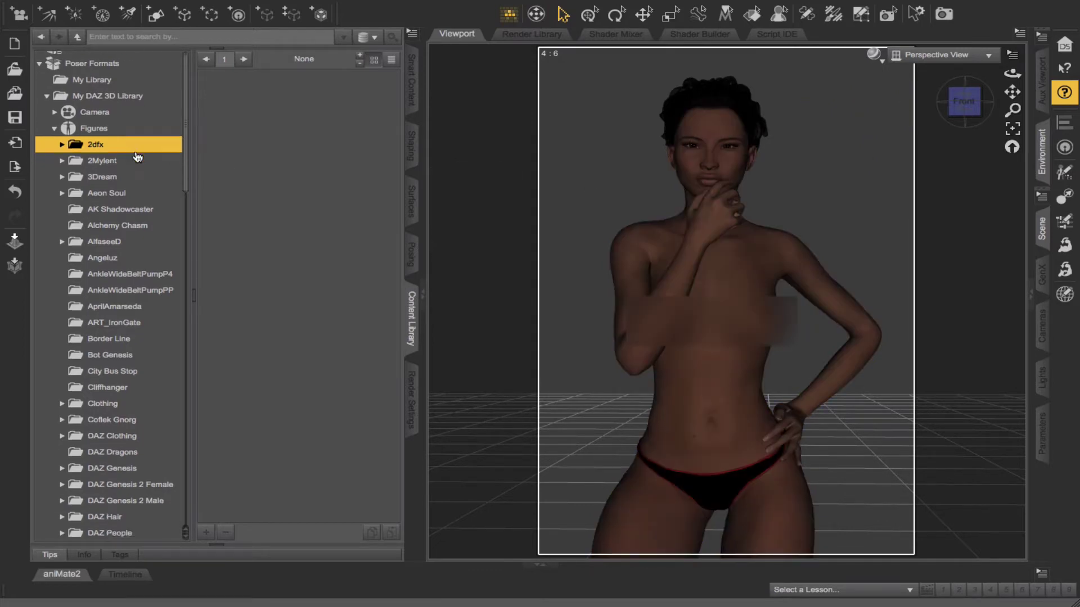
scroll(136, 156, "down", 8)
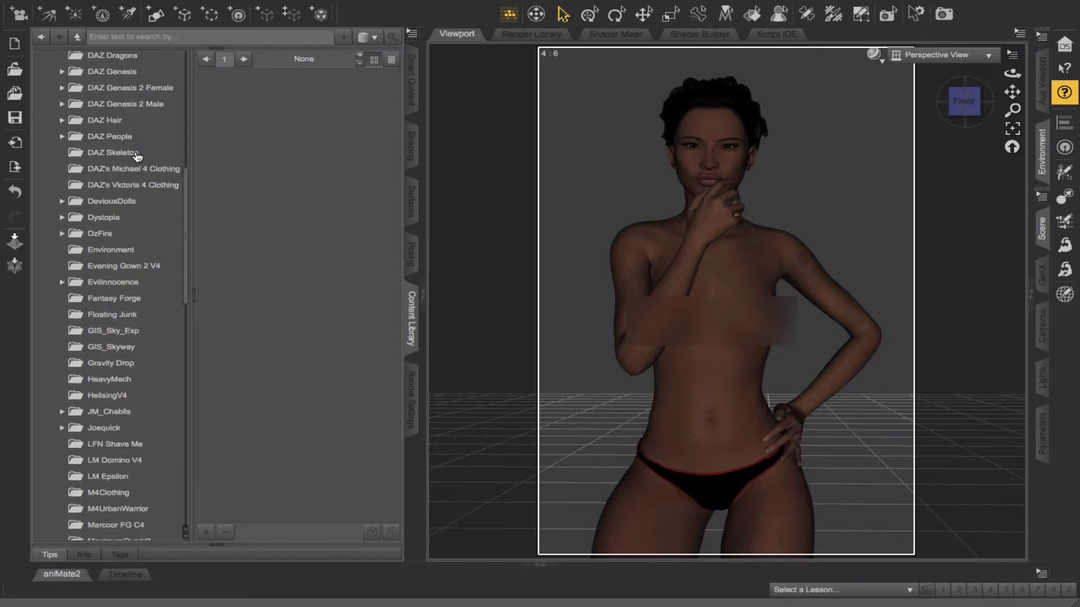
scroll(137, 156, "down", 4)
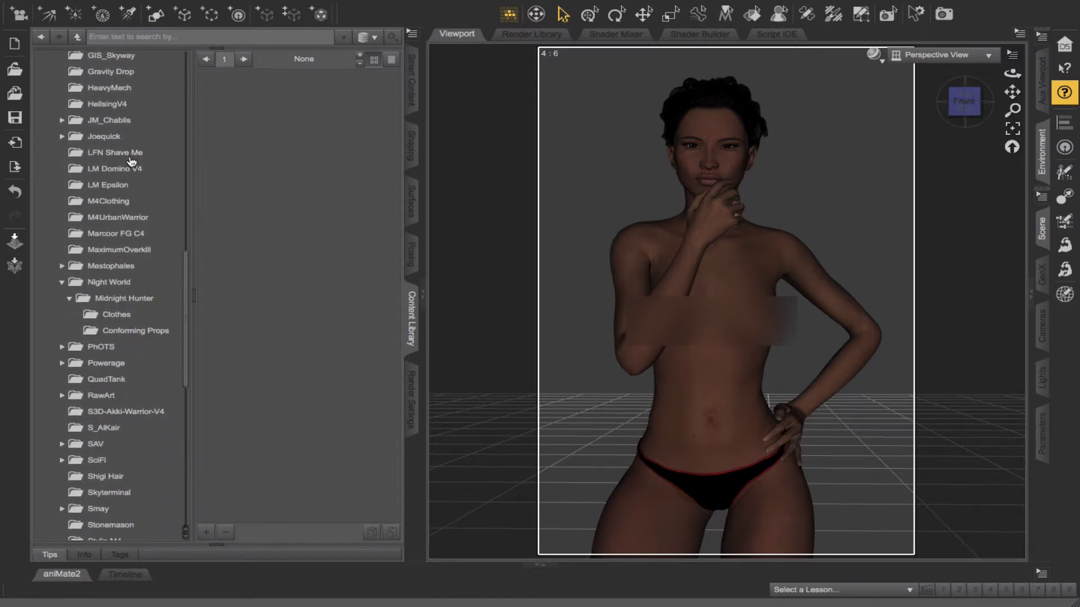
left_click(128, 314)
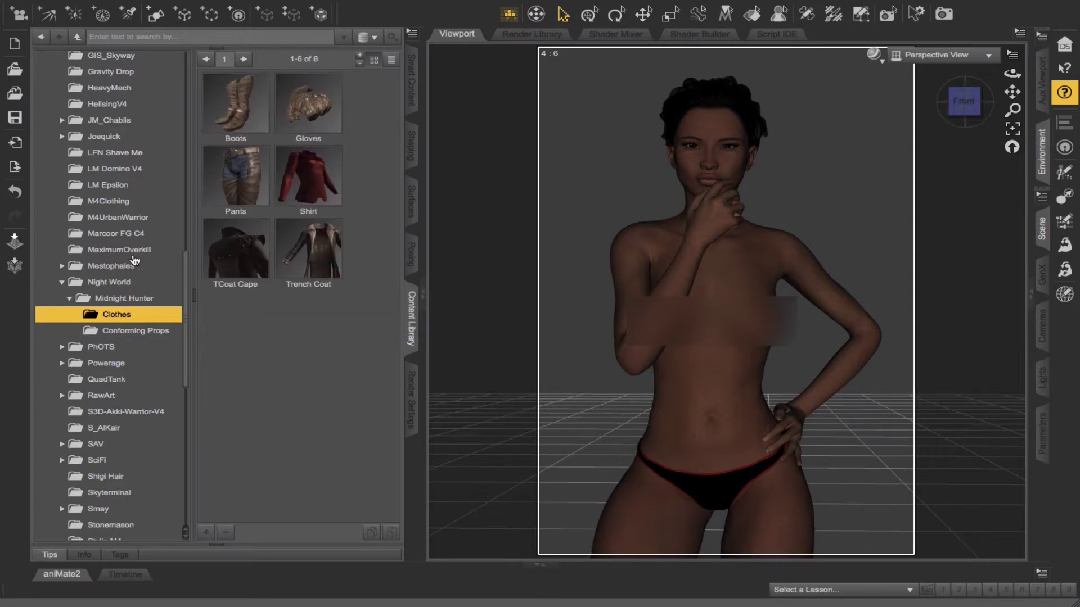
scroll(111, 229, "up", 15)
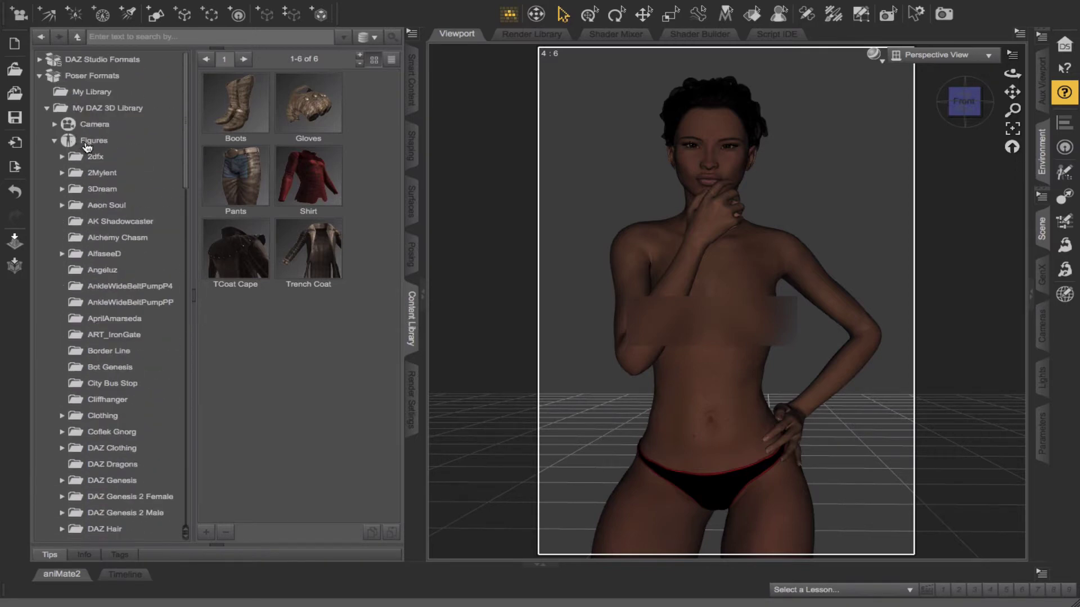
scroll(87, 147, "down", 15)
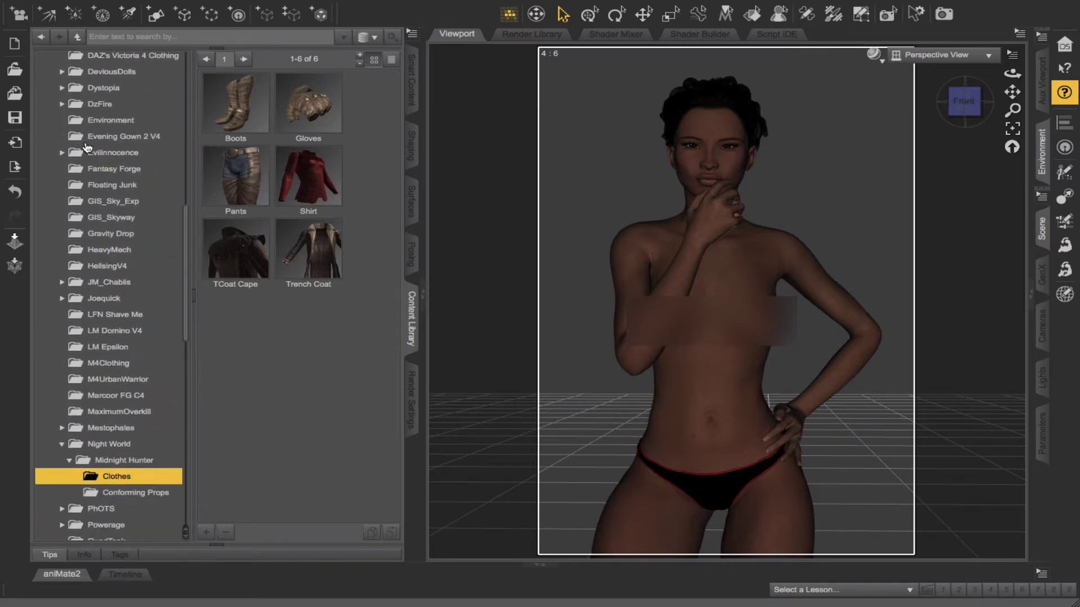
scroll(87, 148, "down", 1)
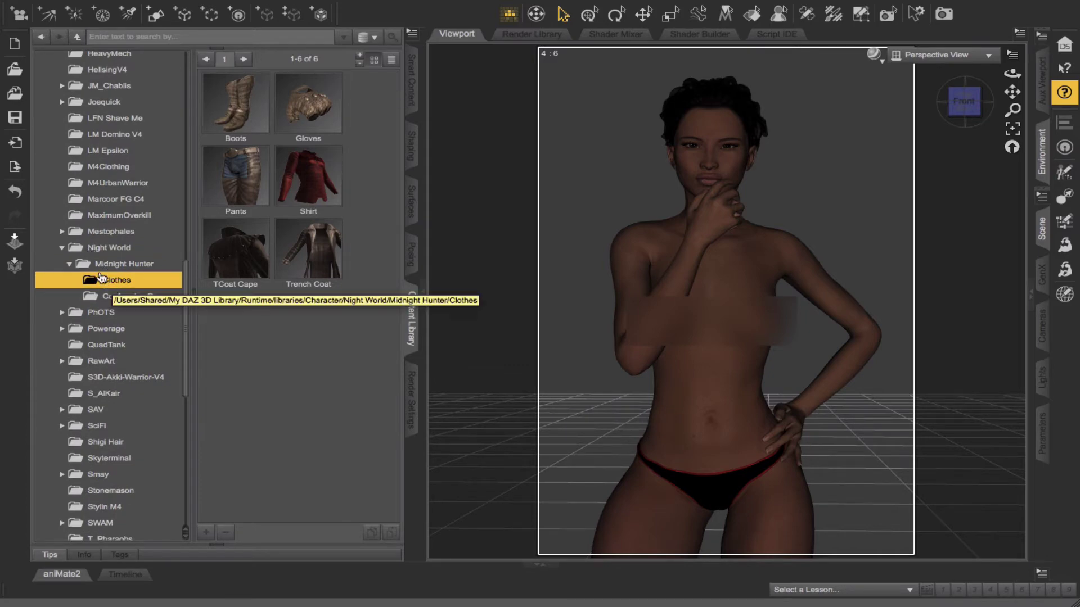
- Load the Shirt from the Midnight Hunter clothes into the scene
mouse_move(311, 187)
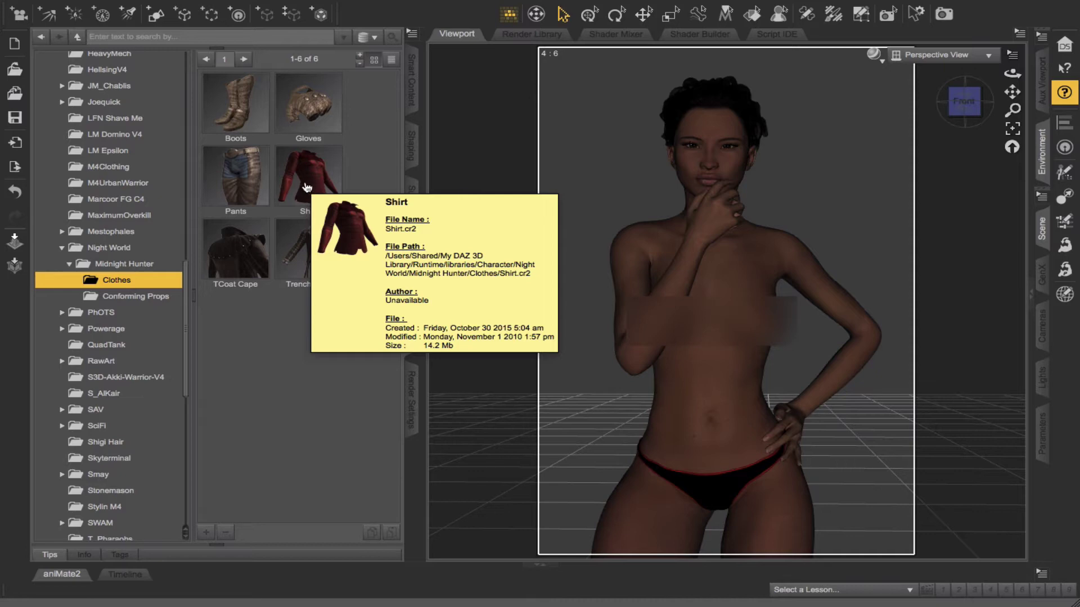
left_click_drag(306, 187, 762, 230)
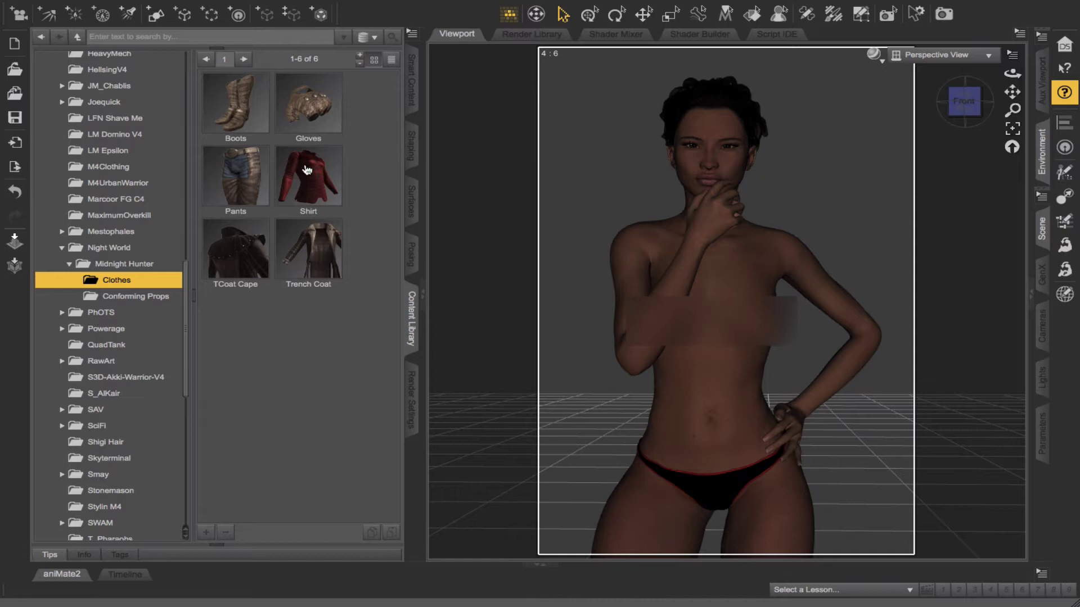
mouse_move(310, 176)
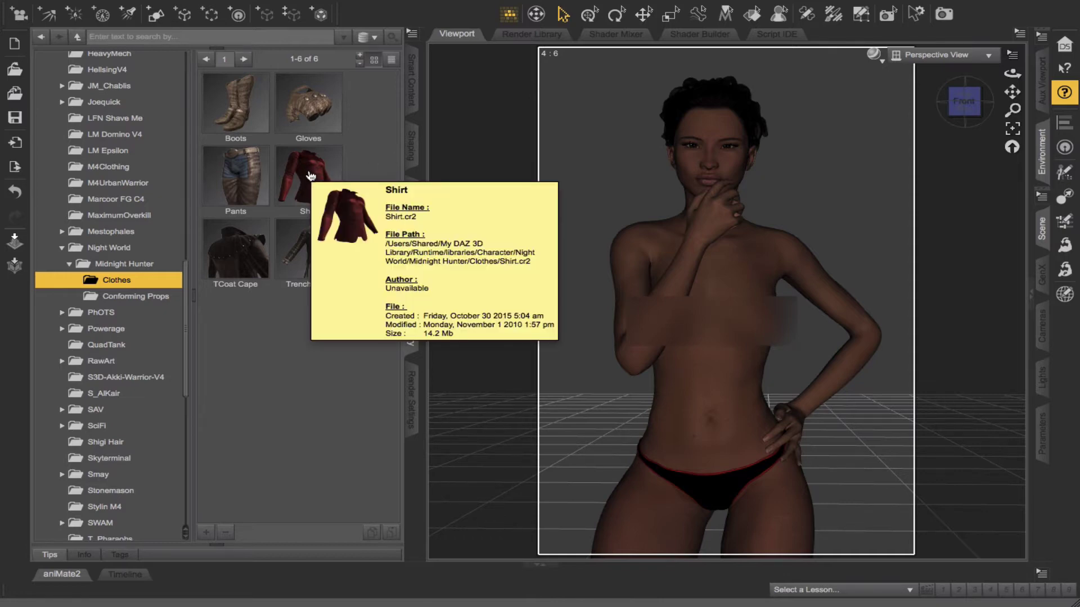
double_click(311, 176)
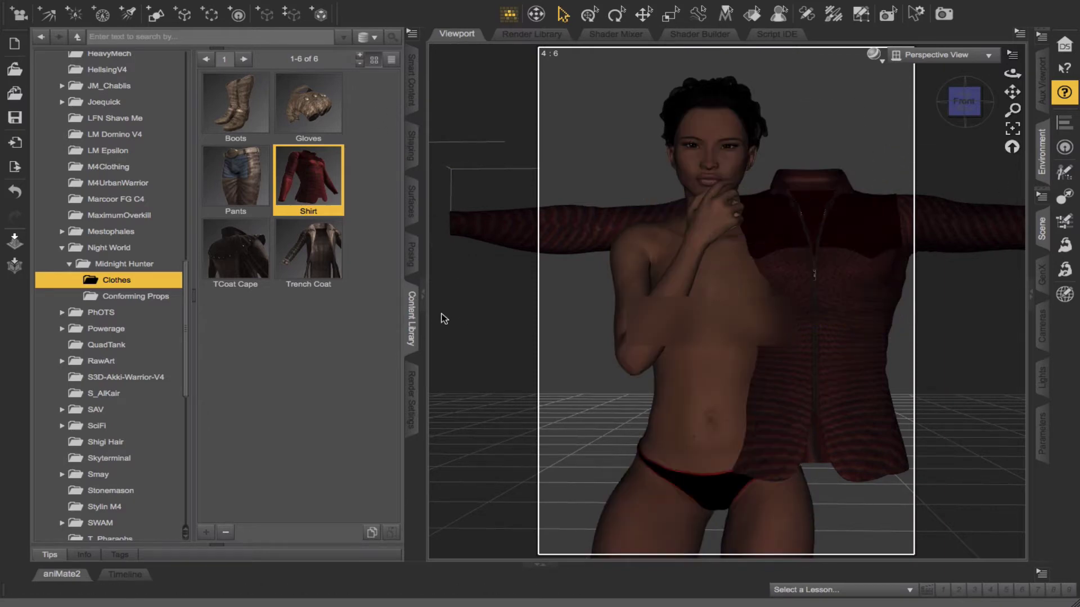
- Select the shirt in the scene and fit it to the Genesis figure, parented to its target
right_click(829, 298)
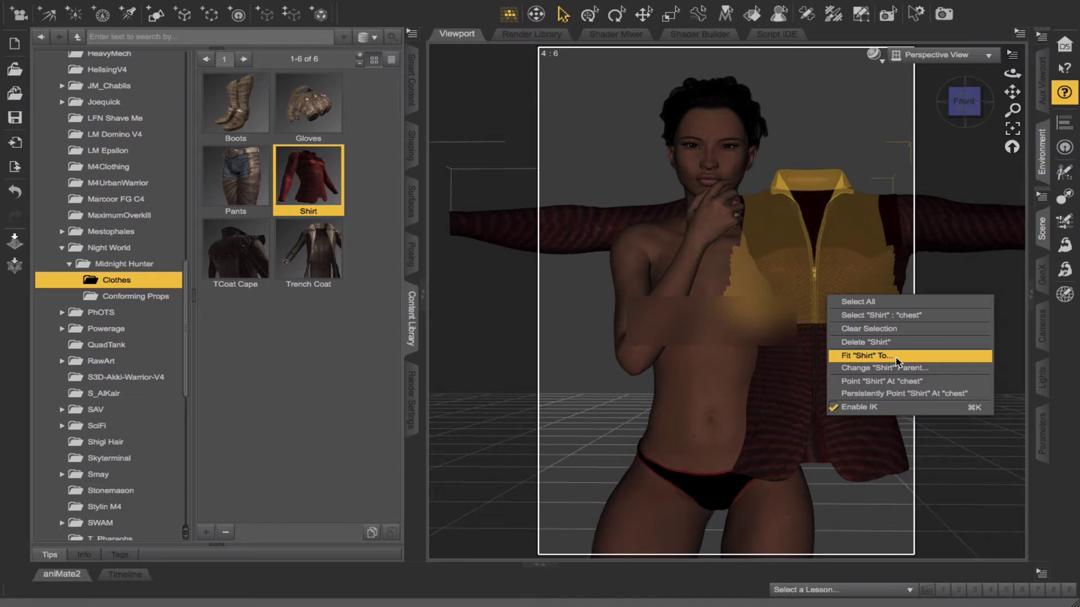
left_click(822, 144)
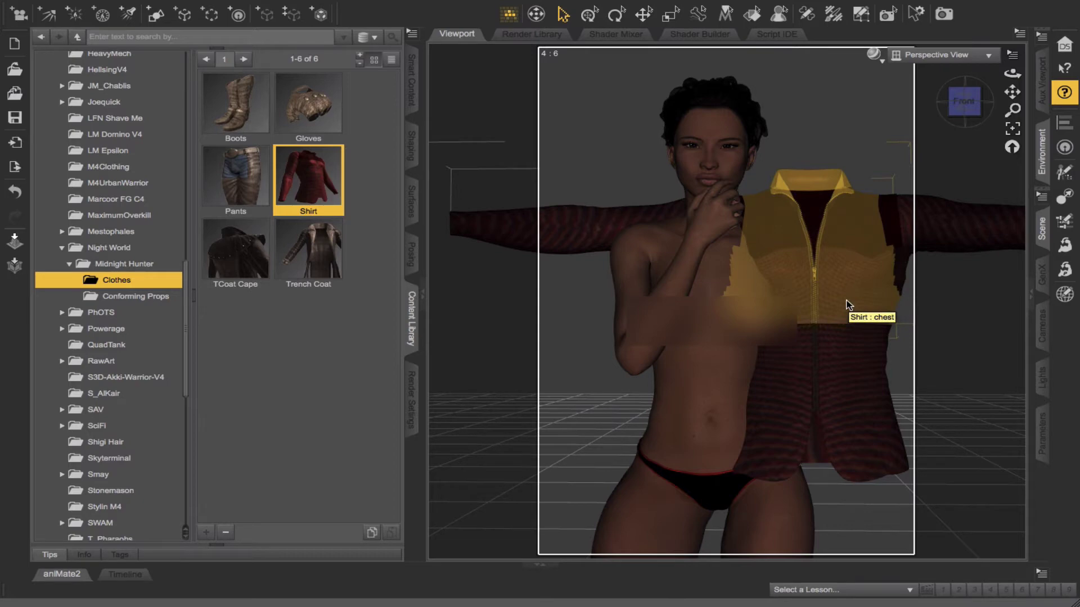
left_click(848, 304)
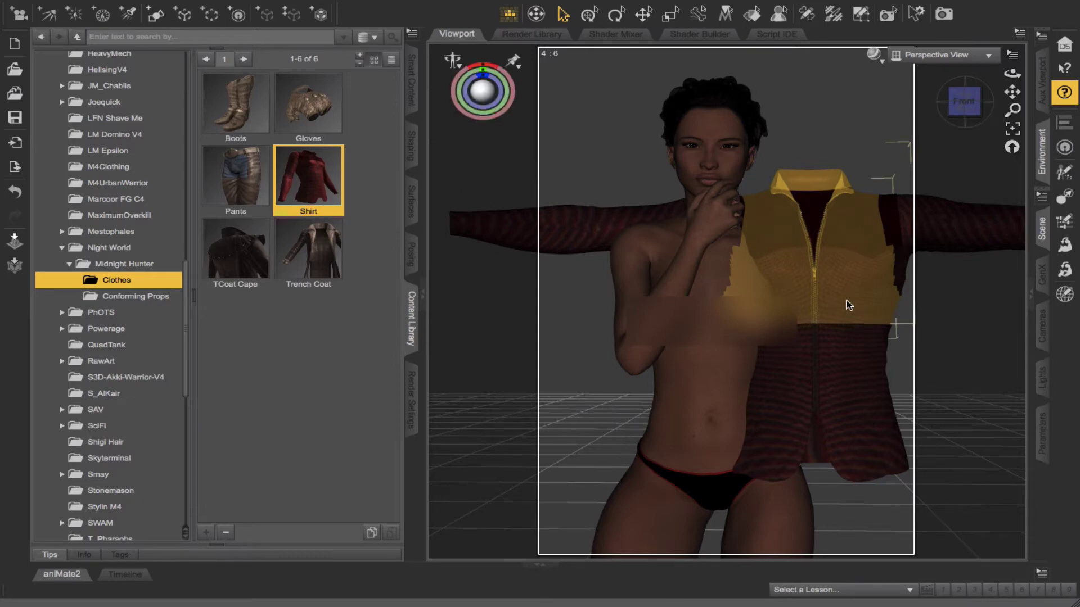
right_click(846, 300)
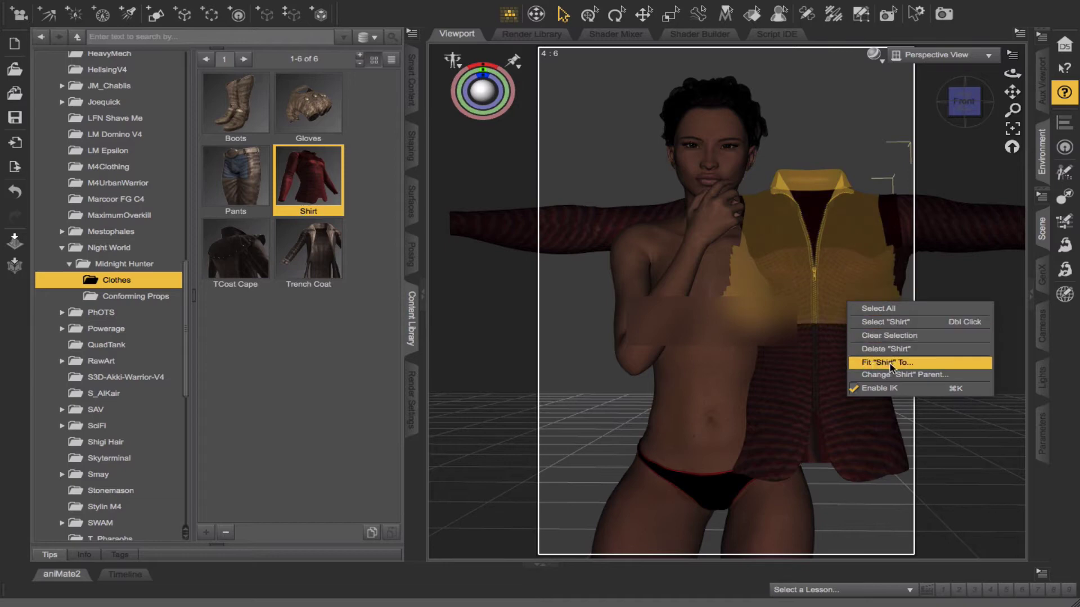
left_click(907, 367)
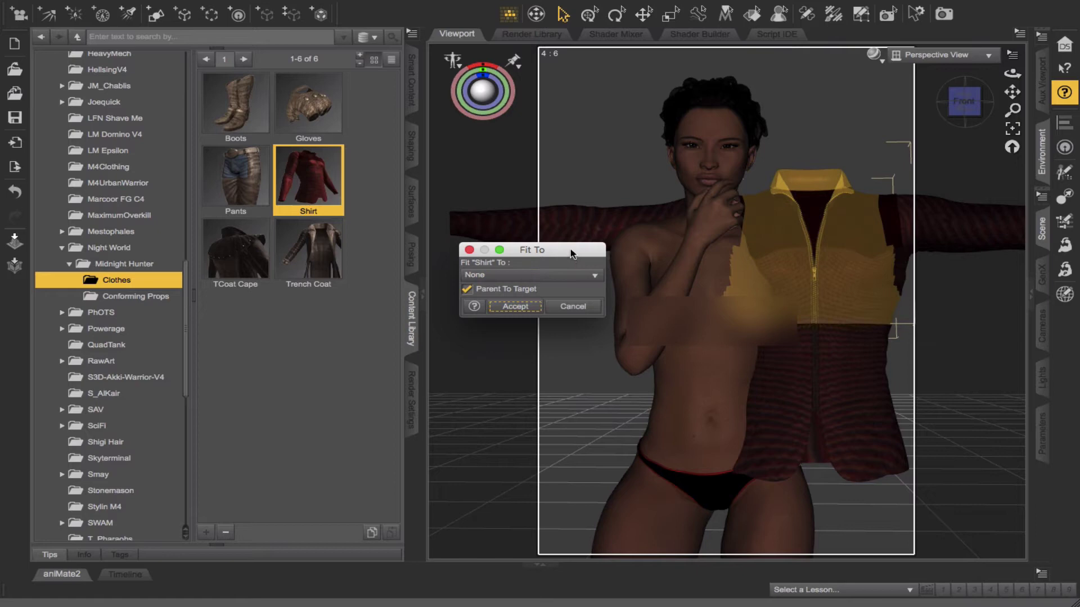
left_click_drag(571, 253, 579, 234)
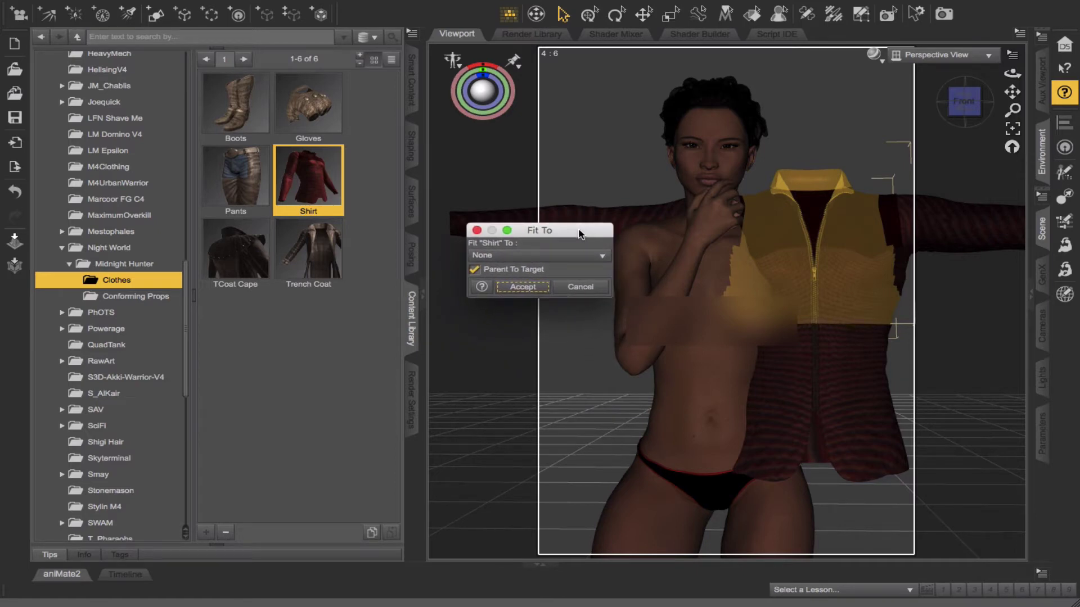
left_click(582, 256)
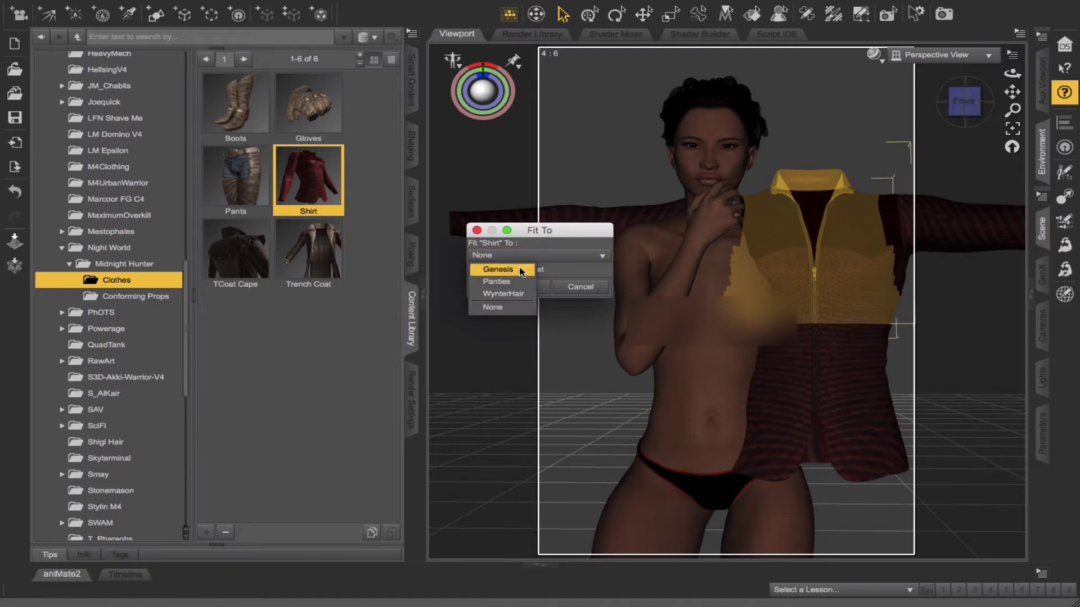
left_click(498, 270)
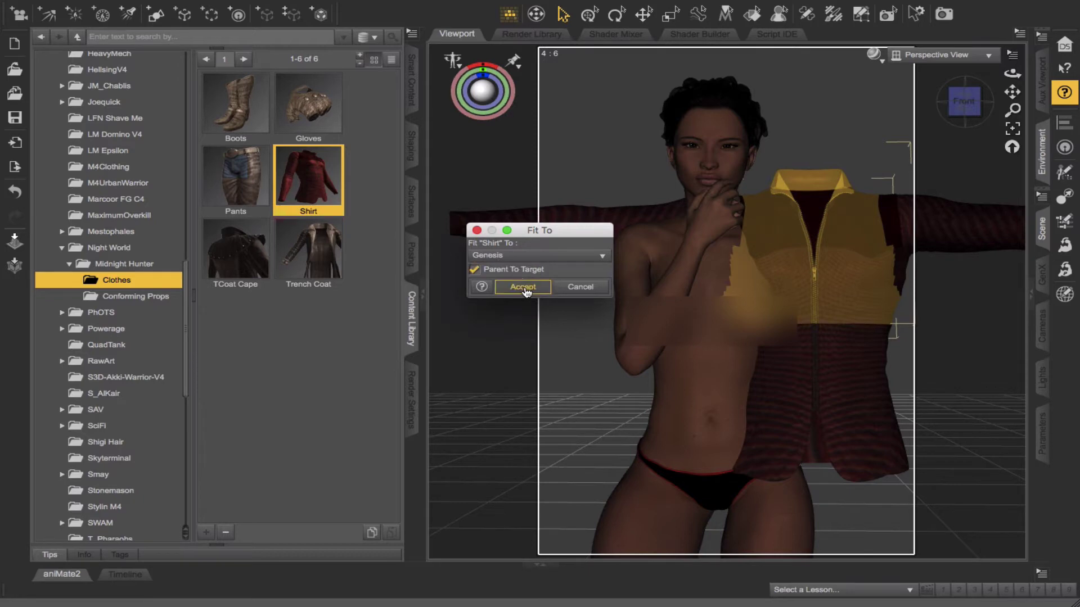
left_click(523, 288)
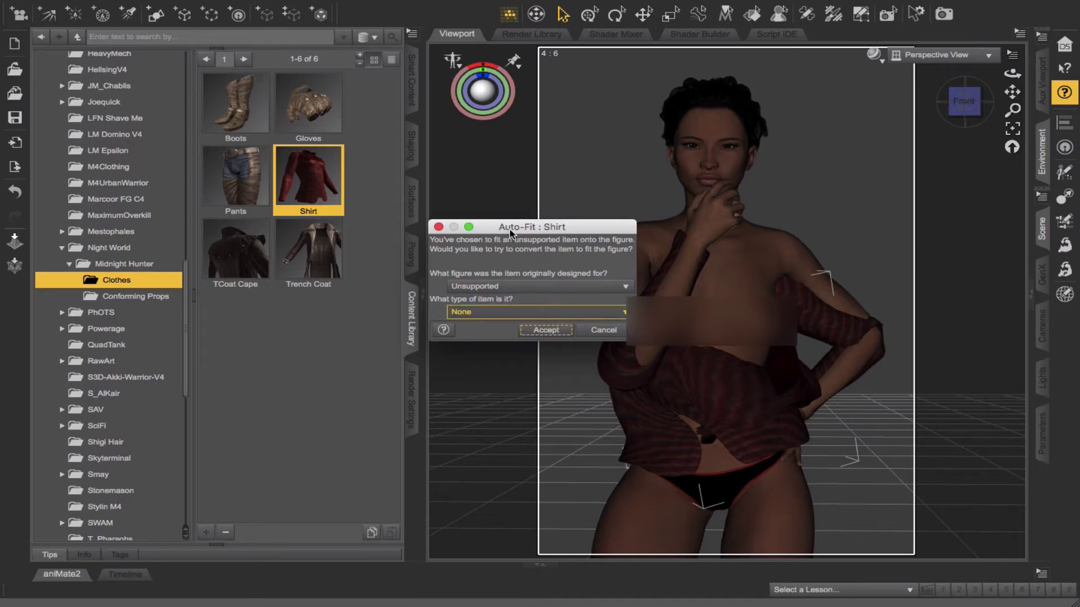
- Auto-Fit the shirt with Michael 4 as its original figure and Shirt/Tight as the item type
left_click_drag(558, 231, 562, 222)
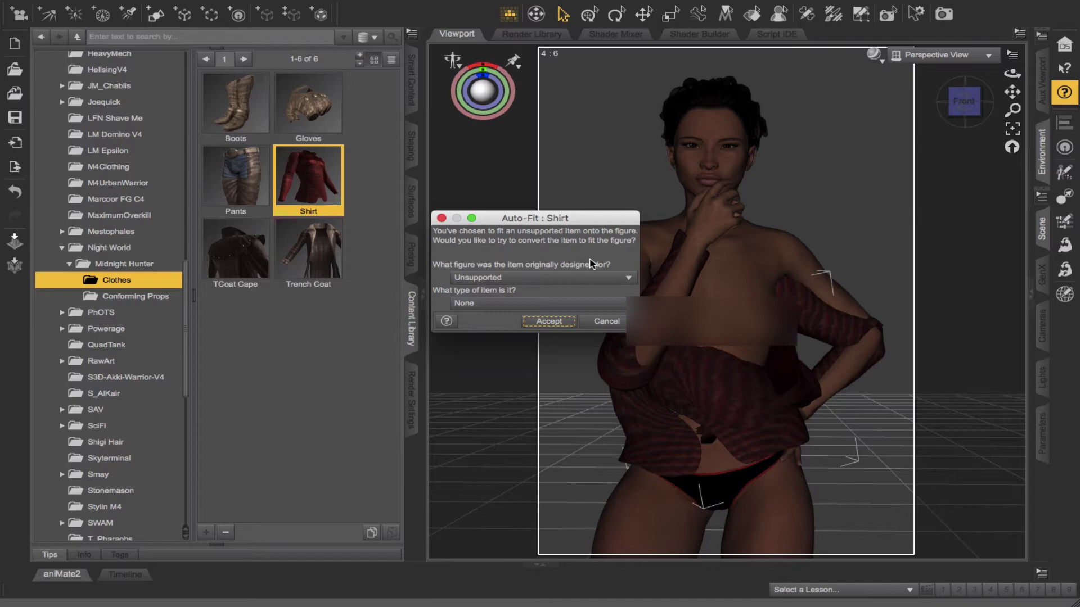
left_click(610, 278)
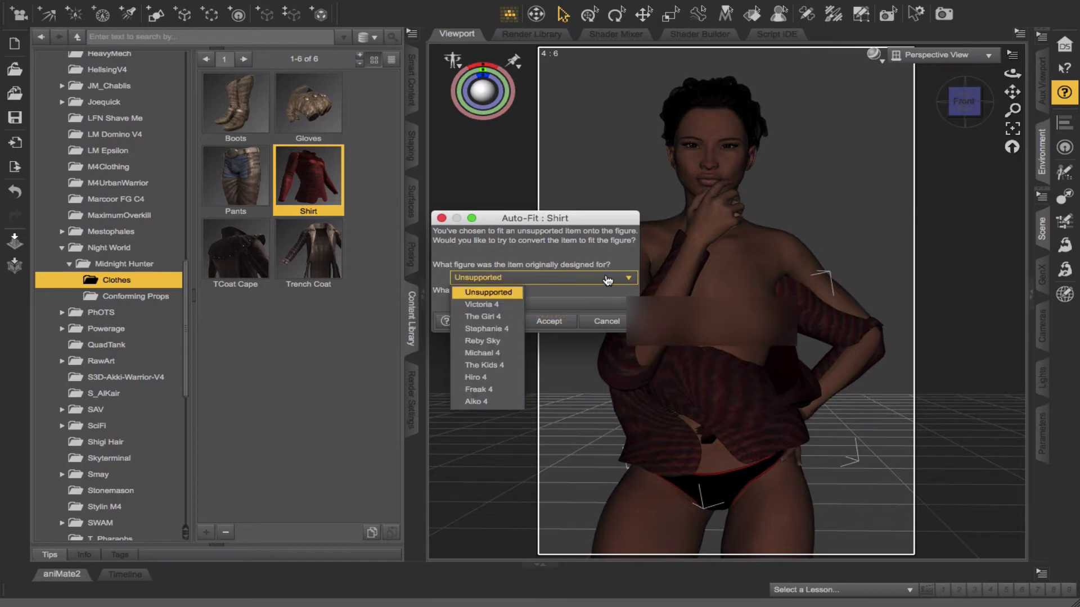
left_click(497, 354)
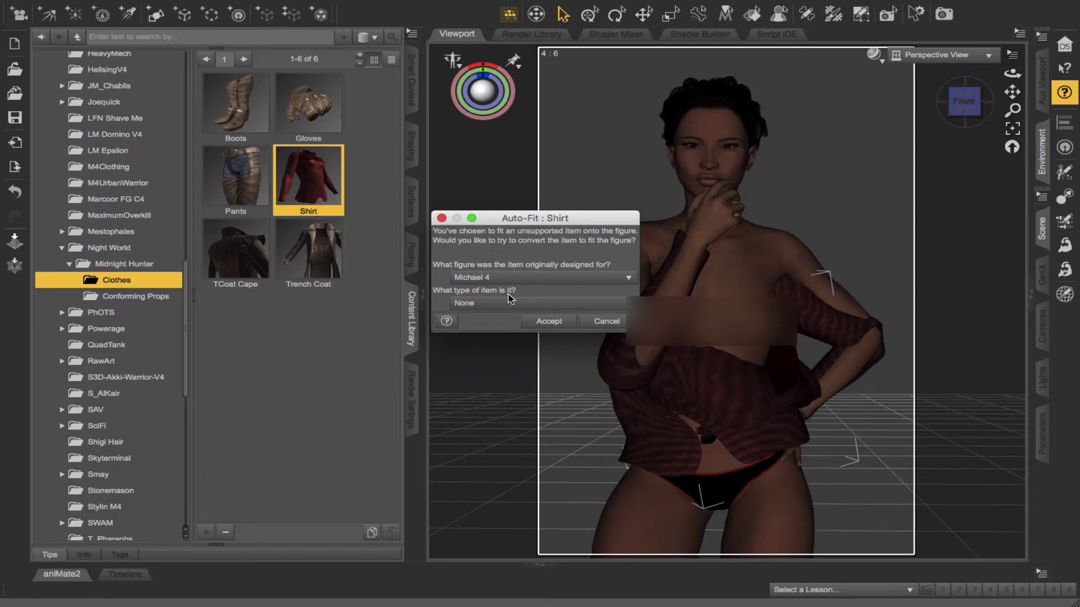
left_click(507, 310)
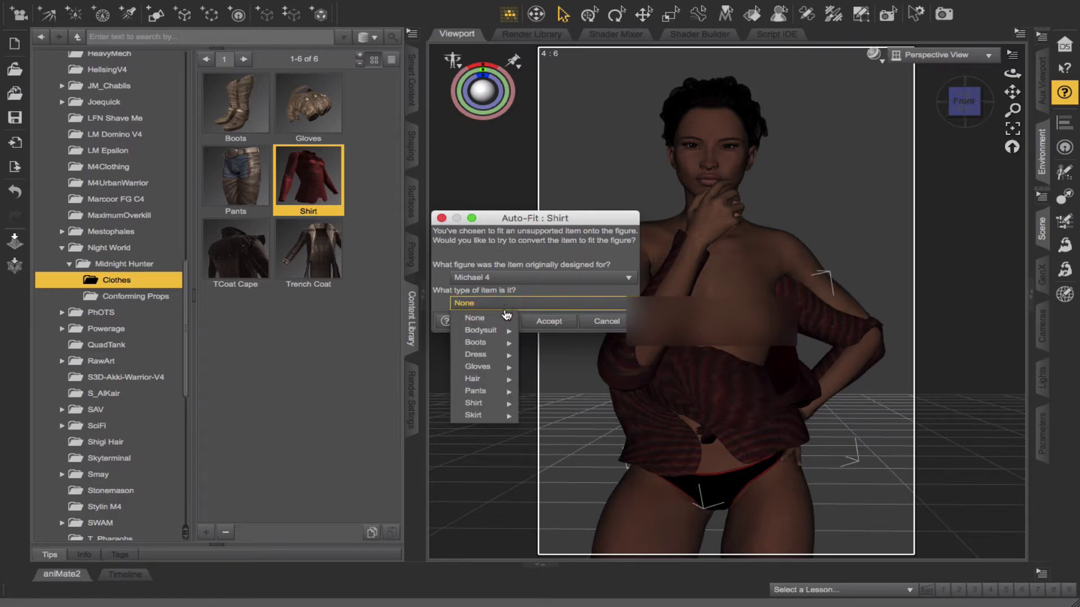
mouse_move(507, 332)
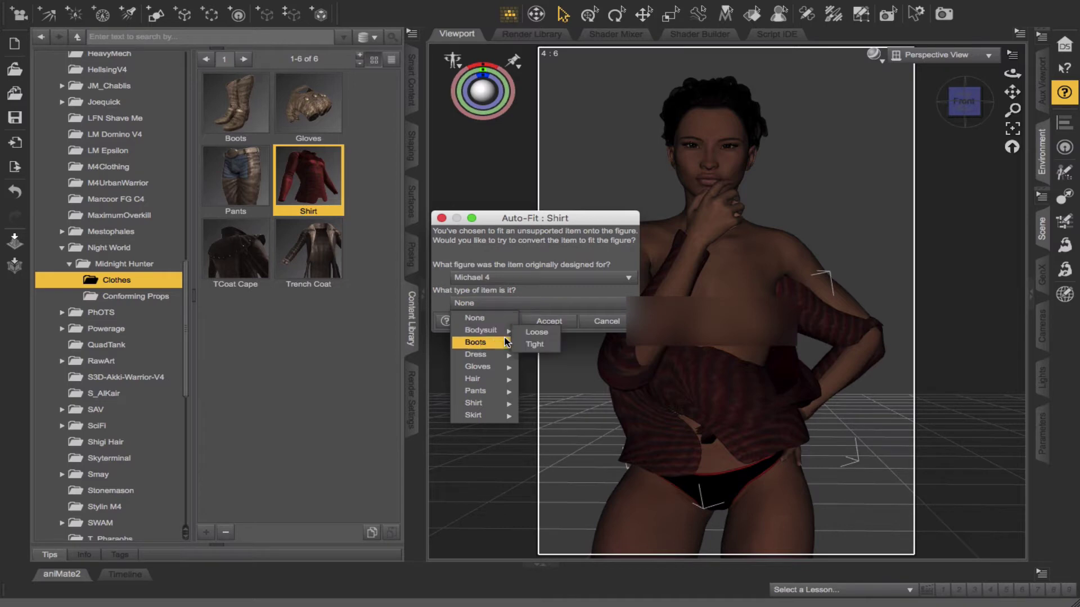
mouse_move(503, 371)
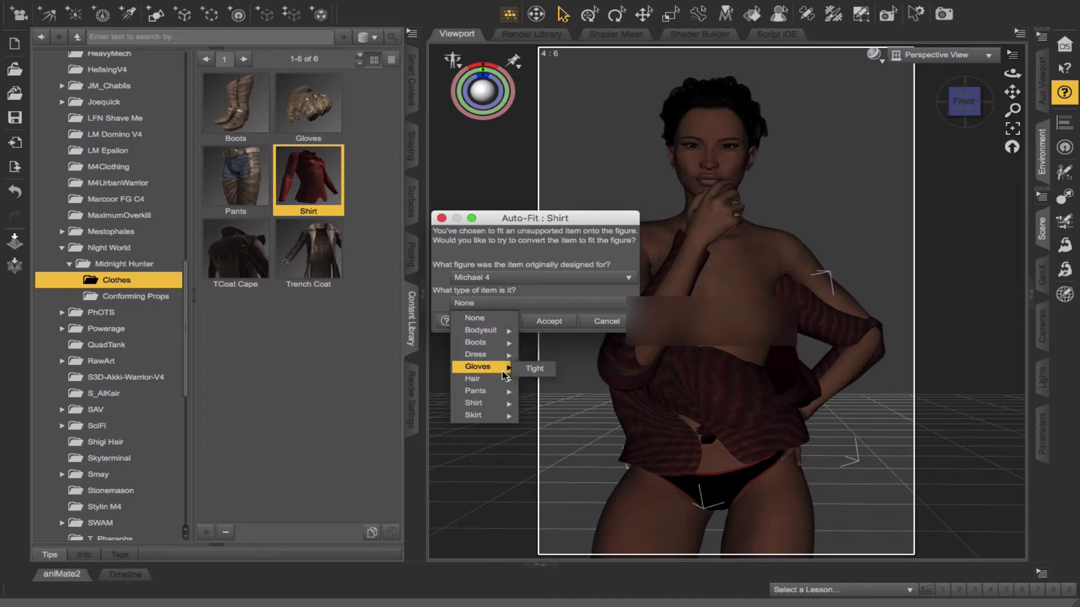
mouse_move(506, 405)
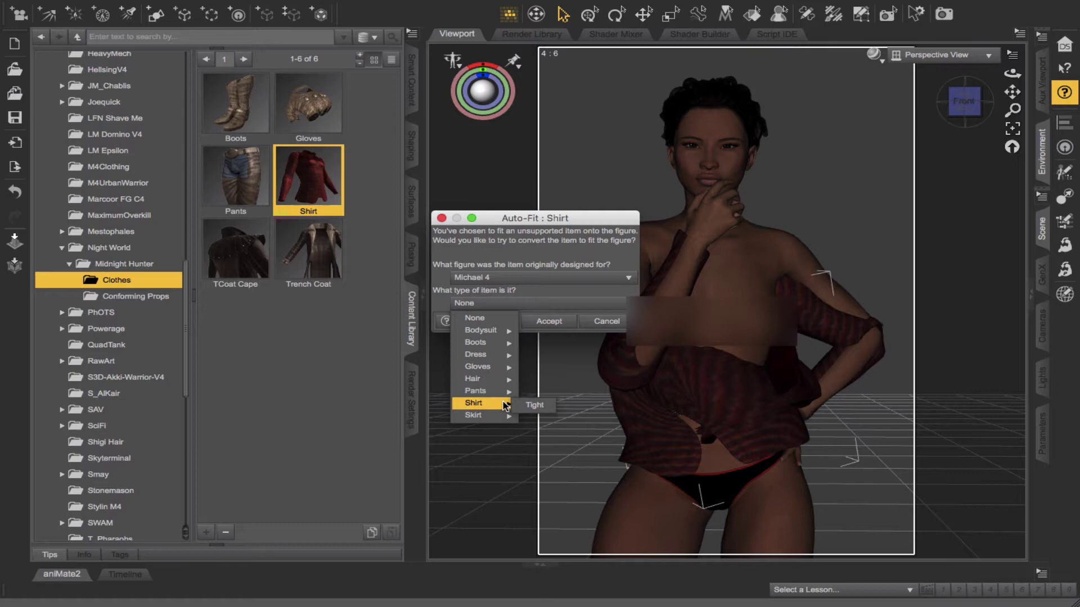
left_click(526, 405)
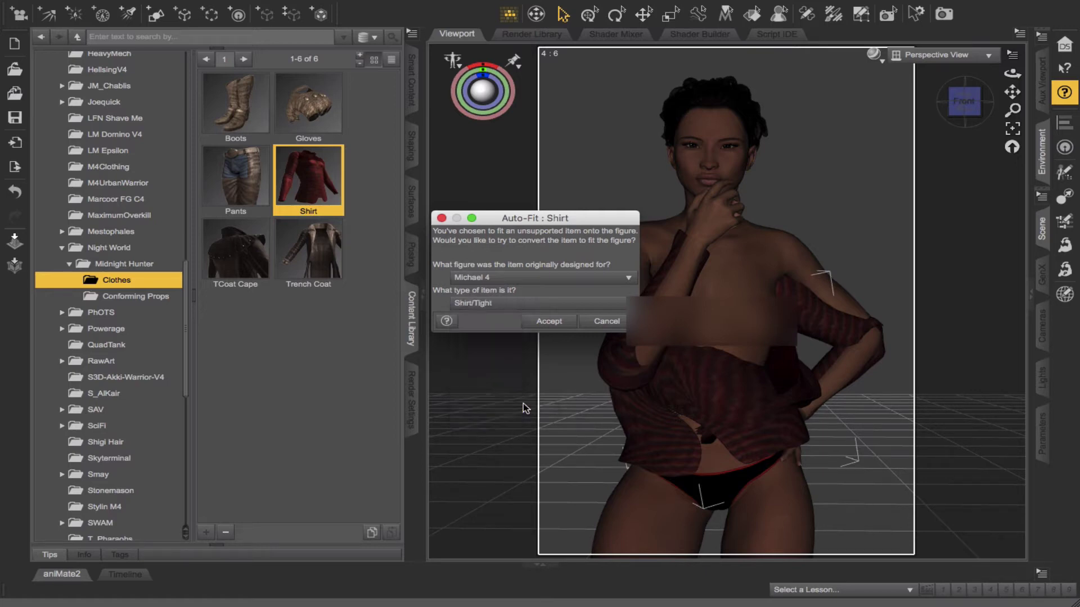
left_click(549, 322)
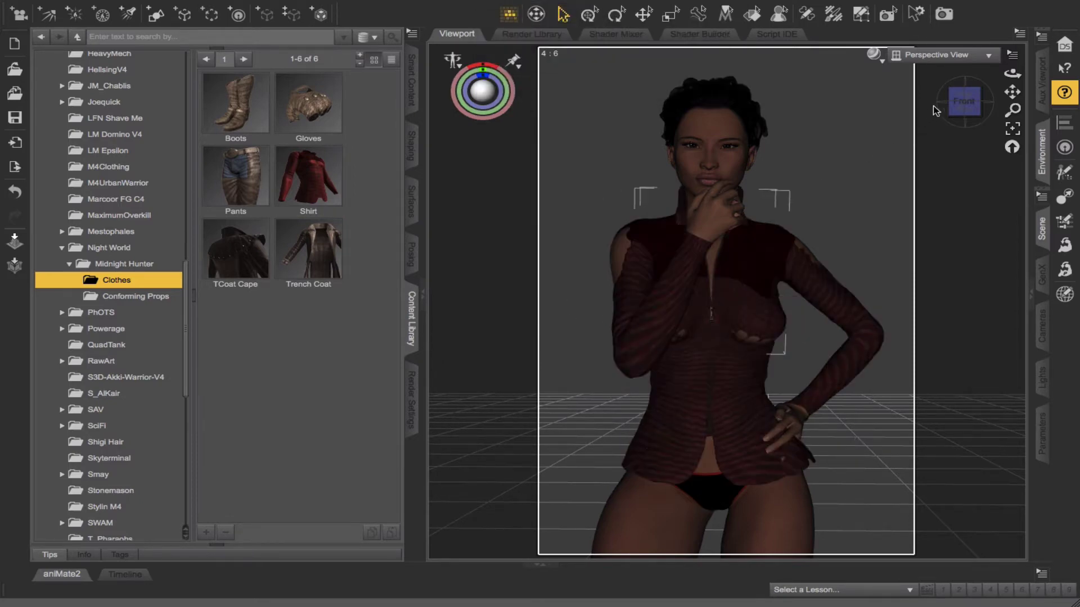
- Examine how the fitted shirt sits on the figure from the left side and the front
left_click_drag(968, 102, 931, 104)
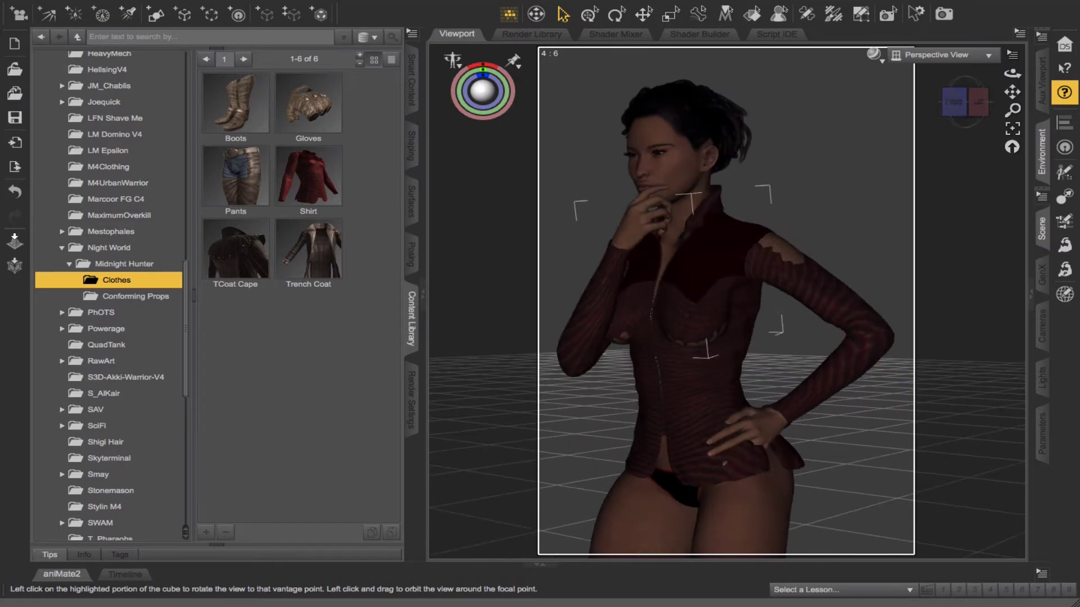
left_click(978, 102)
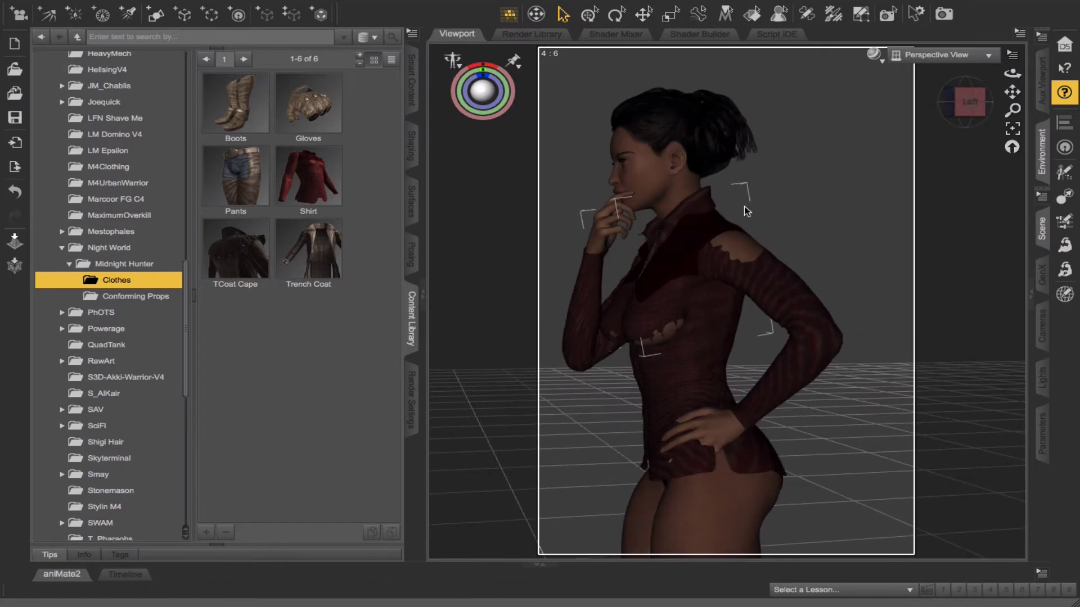
left_click(959, 103)
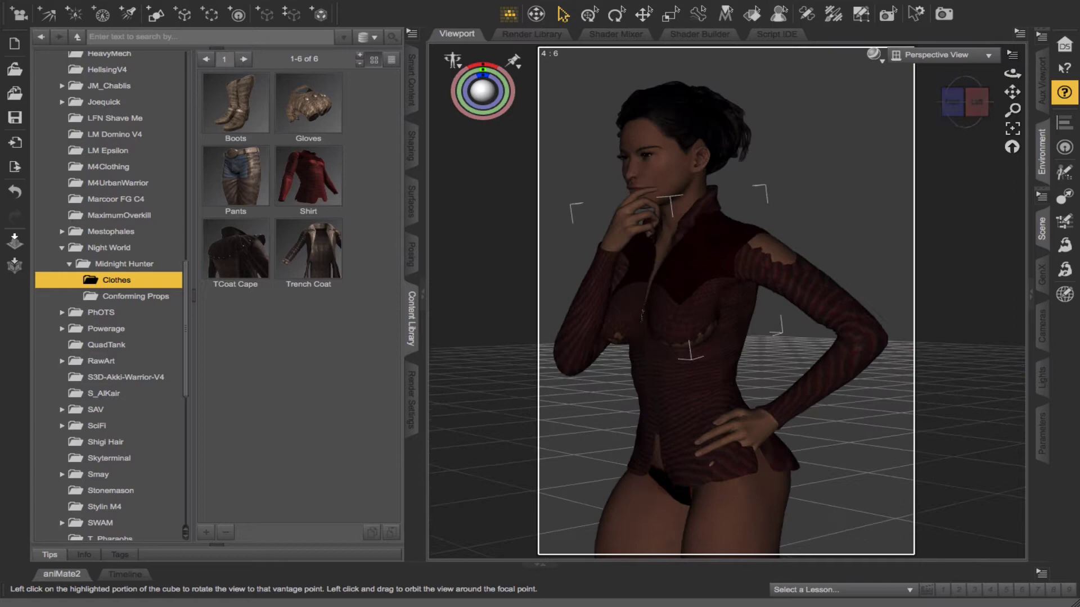
left_click(952, 102)
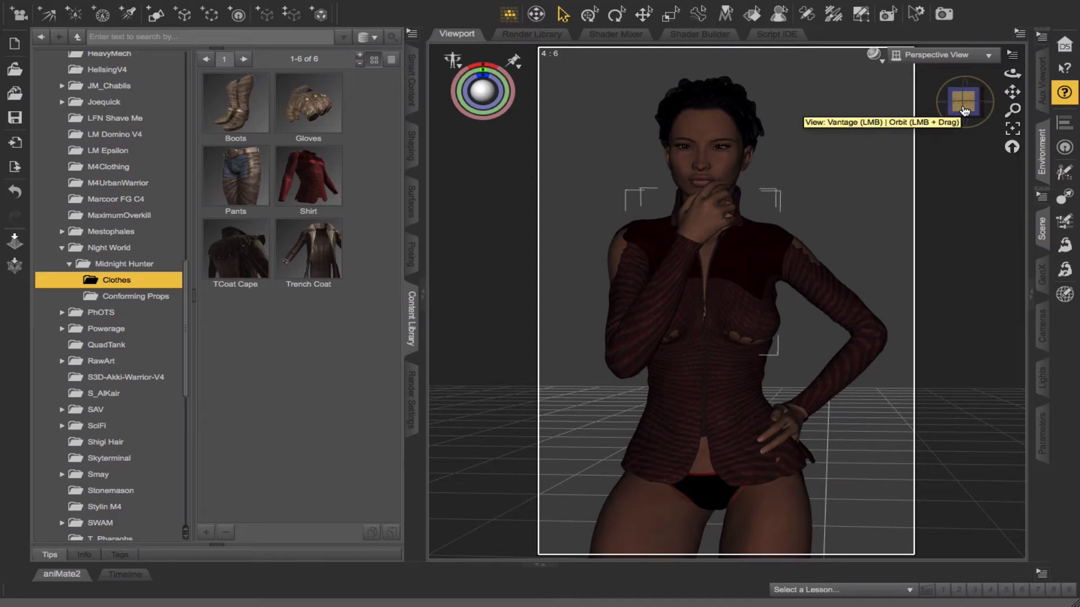
- Select the whole Shirt in the scene hierarchy instead of its chest bone
left_click(1043, 236)
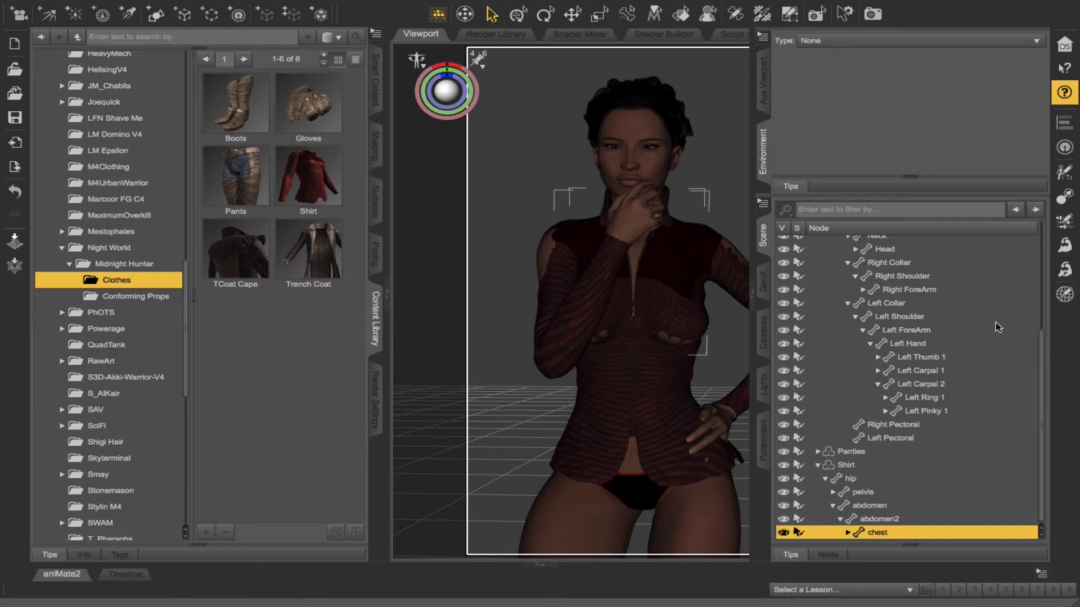
left_click(842, 467)
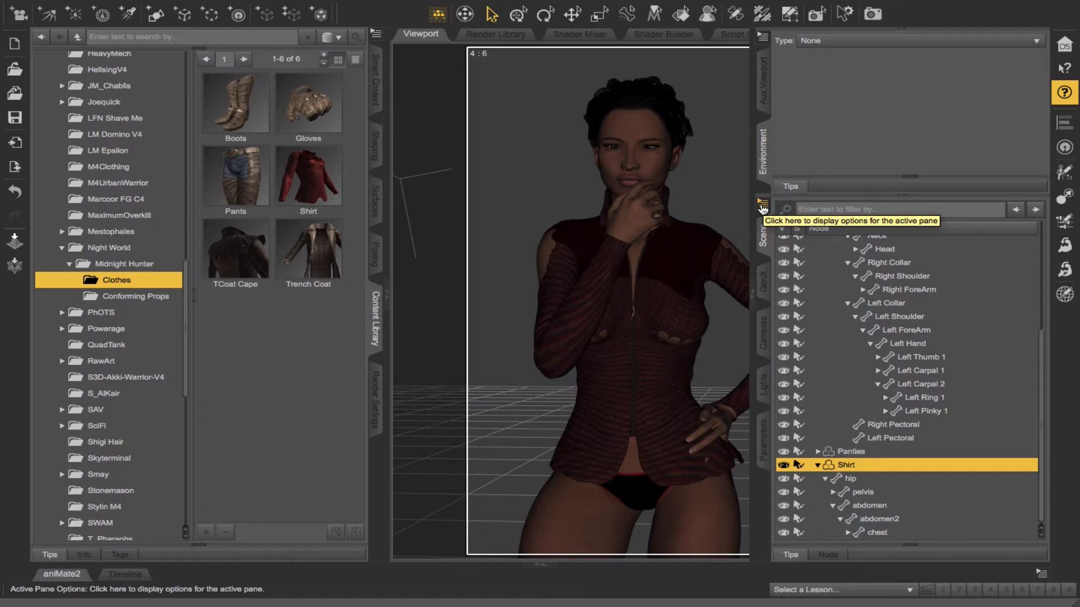
left_click(762, 208)
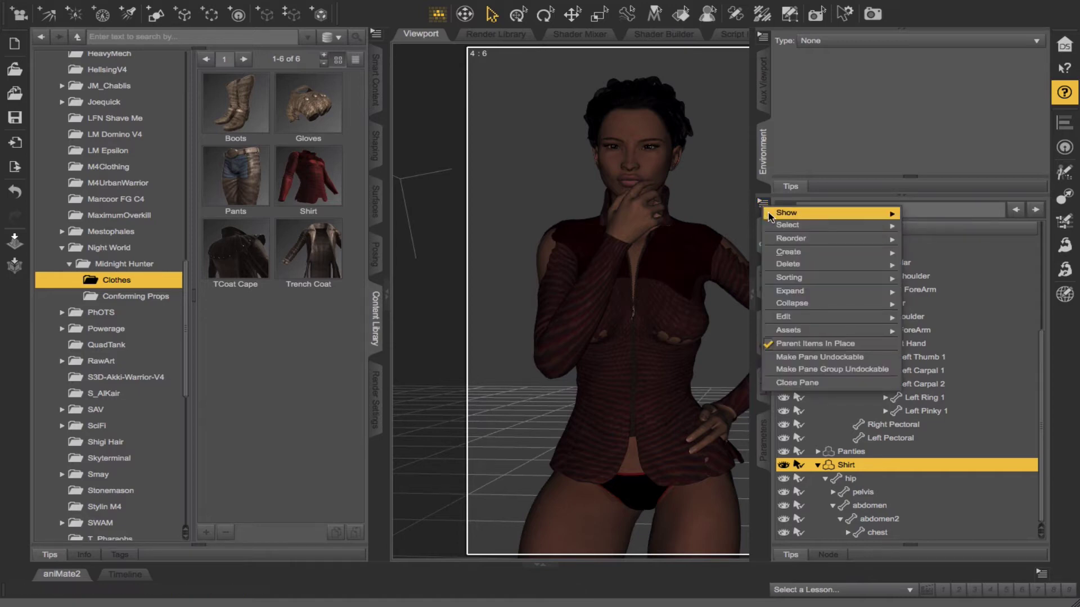
mouse_move(787, 319)
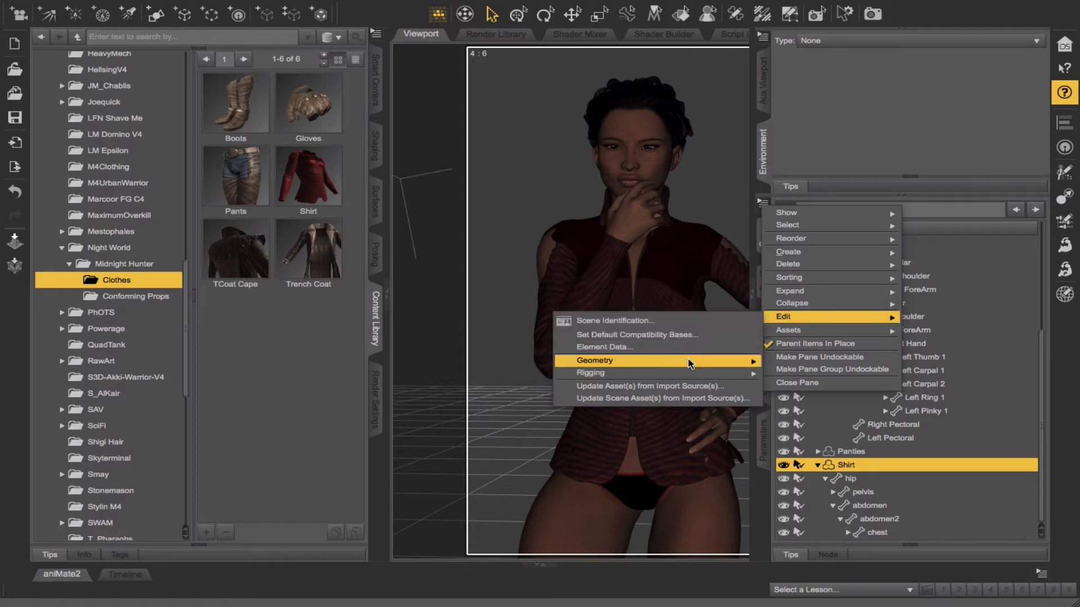
mouse_move(690, 364)
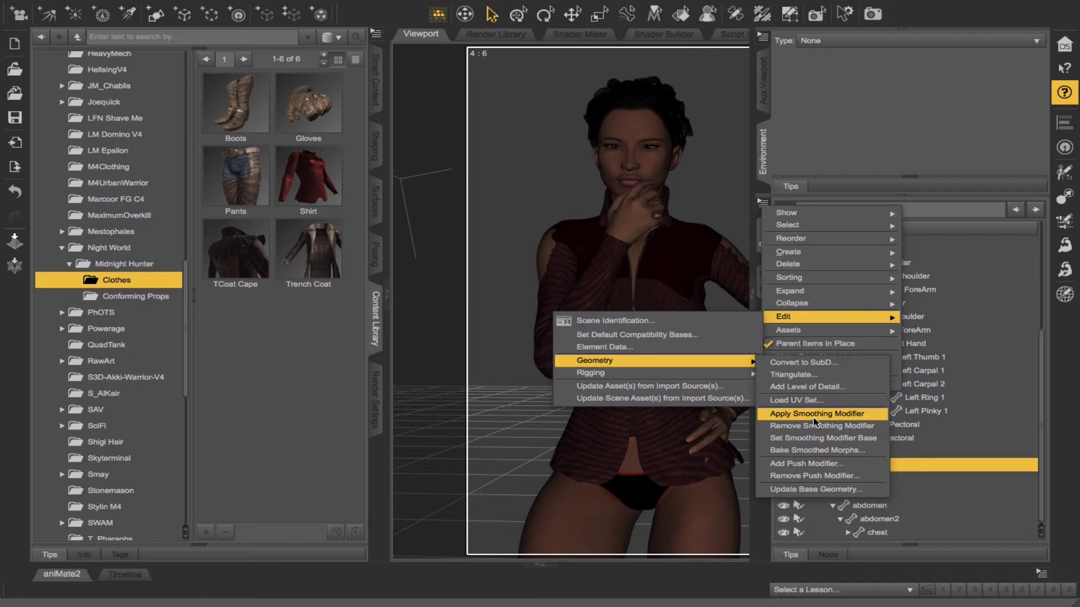
left_click(962, 230)
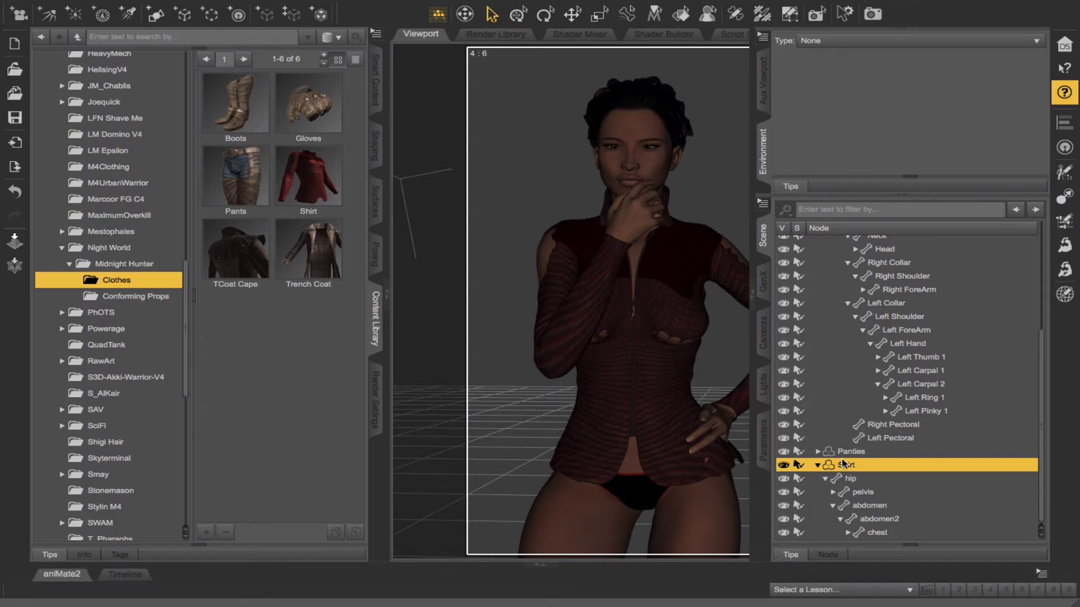
- Apply a smoothing modifier to the geometry of the selected Shirt
left_click(764, 207)
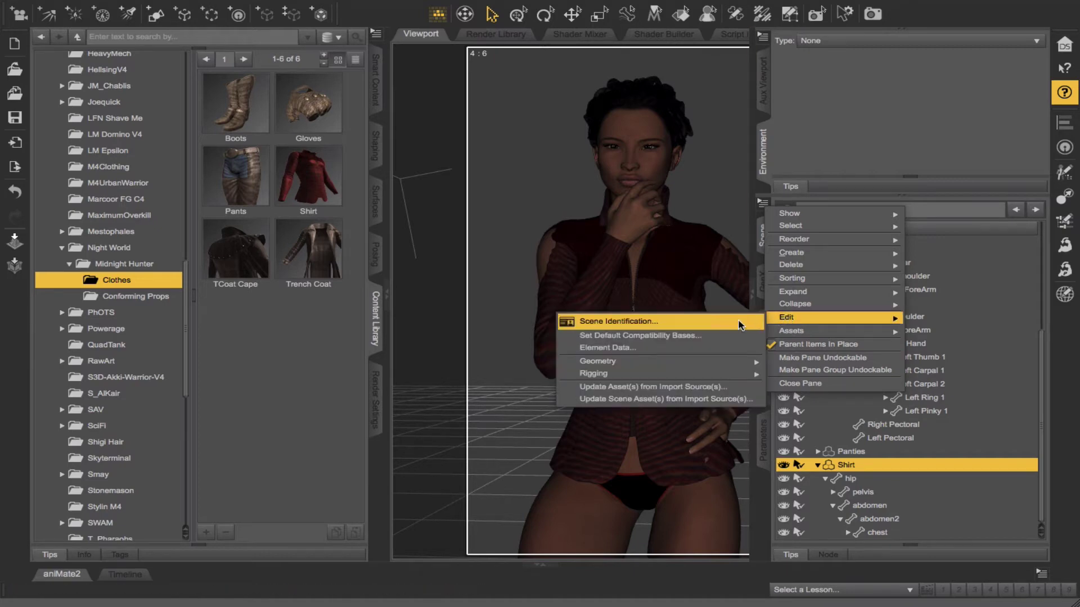
mouse_move(729, 366)
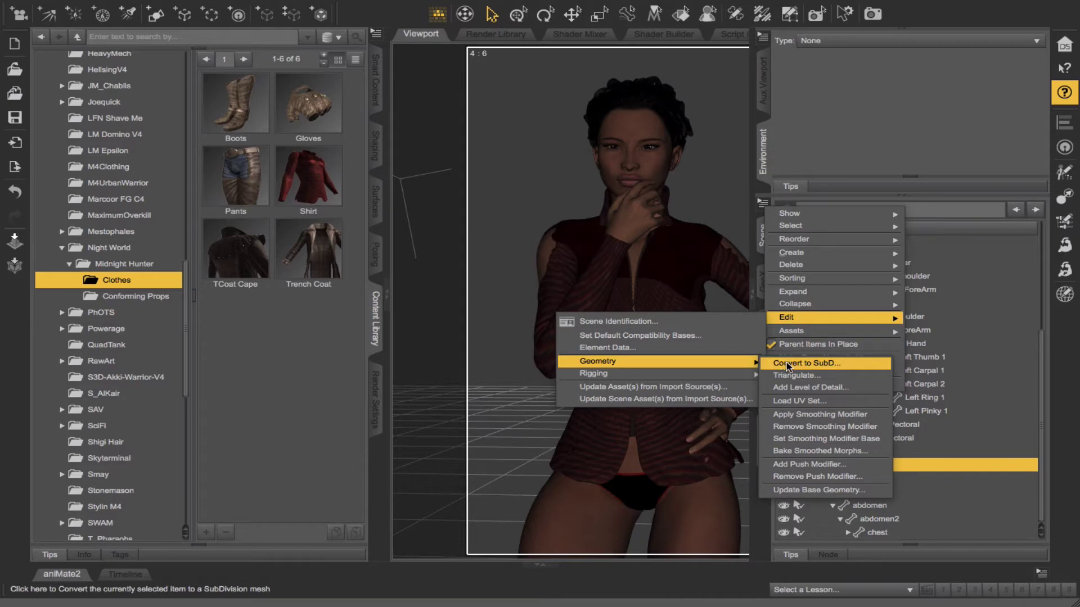
left_click(817, 417)
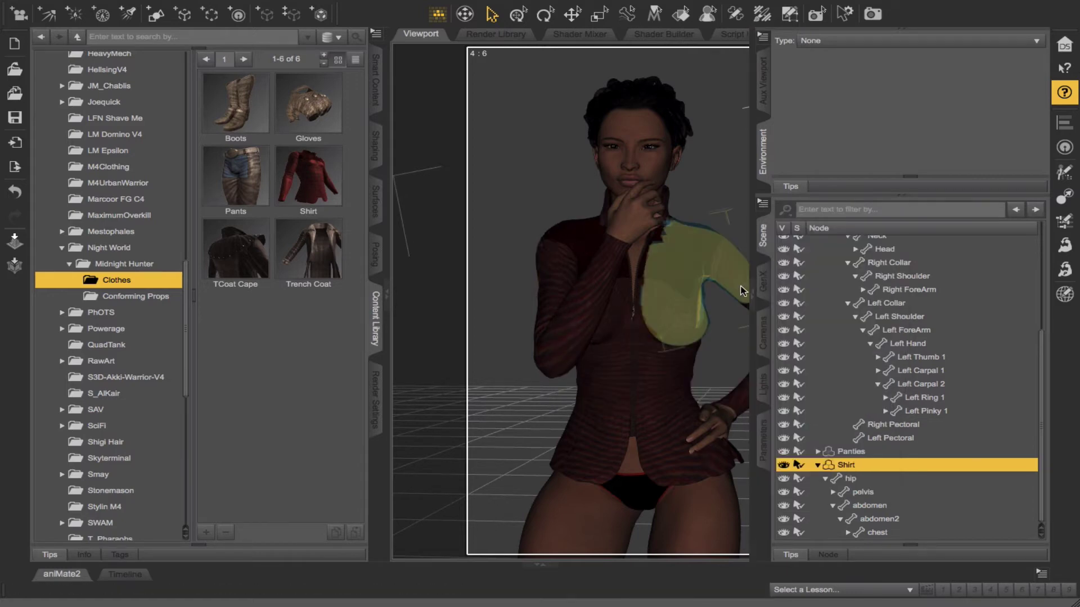
left_click(768, 248)
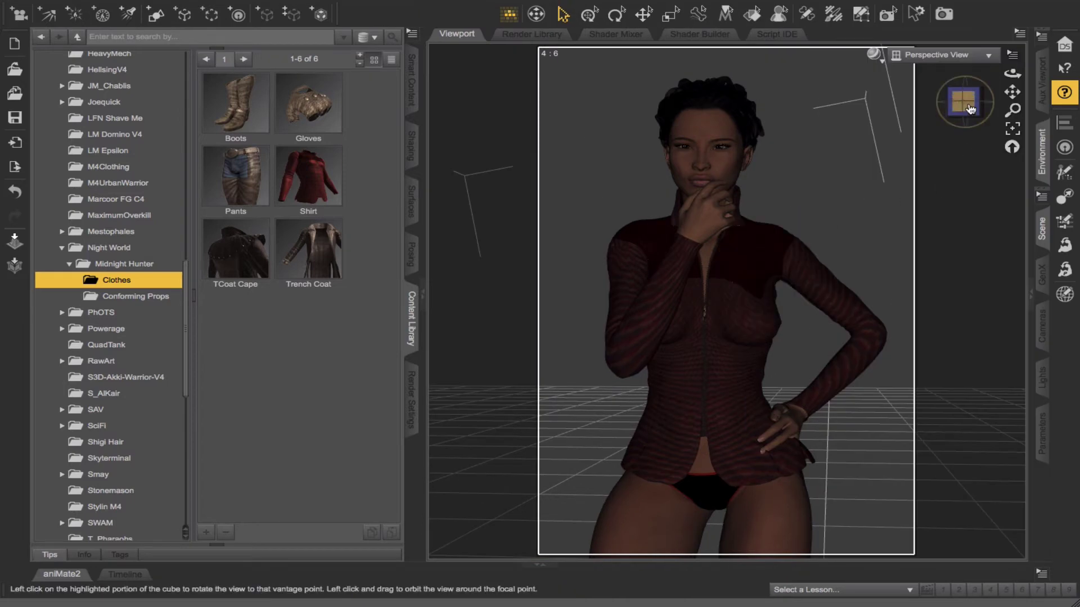
- Examine the smoothed shirt up close at the figure's right shoulder, and from the front and left side
left_click_drag(970, 109, 745, 129)
scroll(794, 153, "up", 3)
scroll(794, 154, "up", 3)
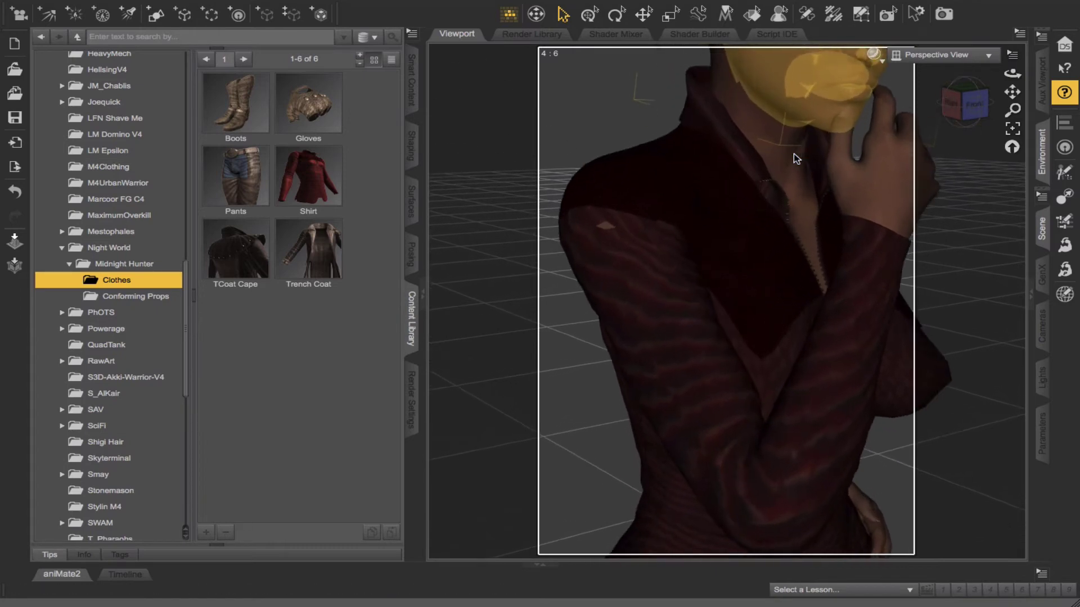
scroll(1019, 238, "up", 3)
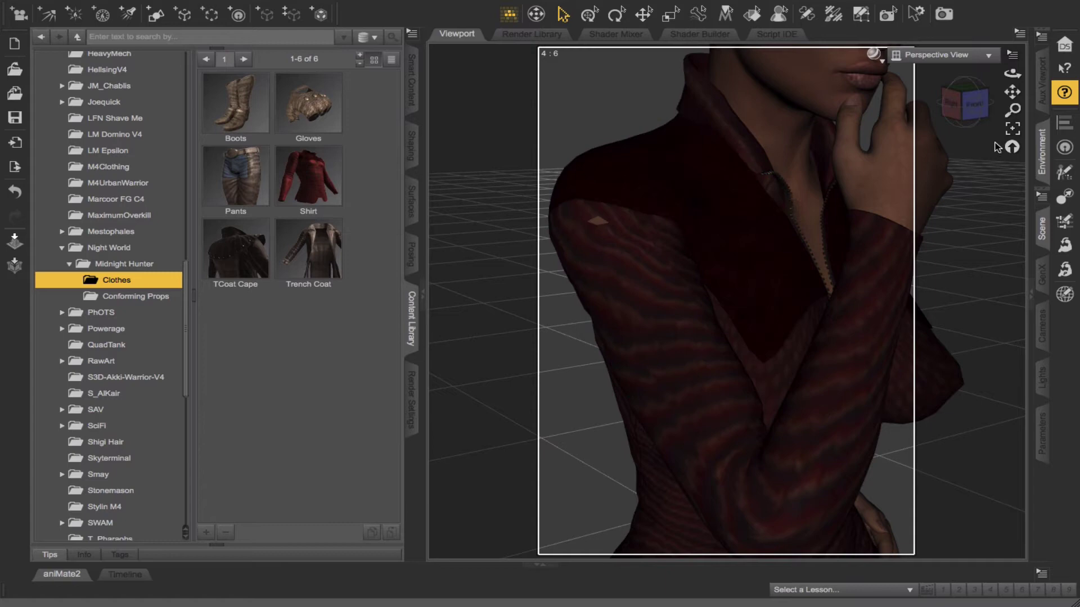
scroll(896, 224, "down", 4)
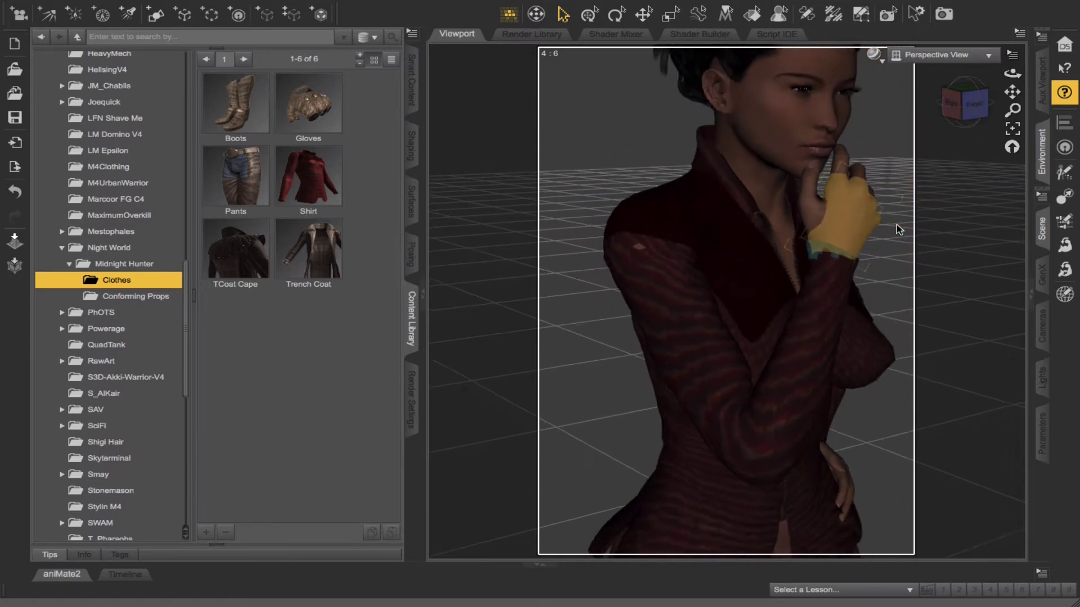
scroll(896, 228, "down", 2)
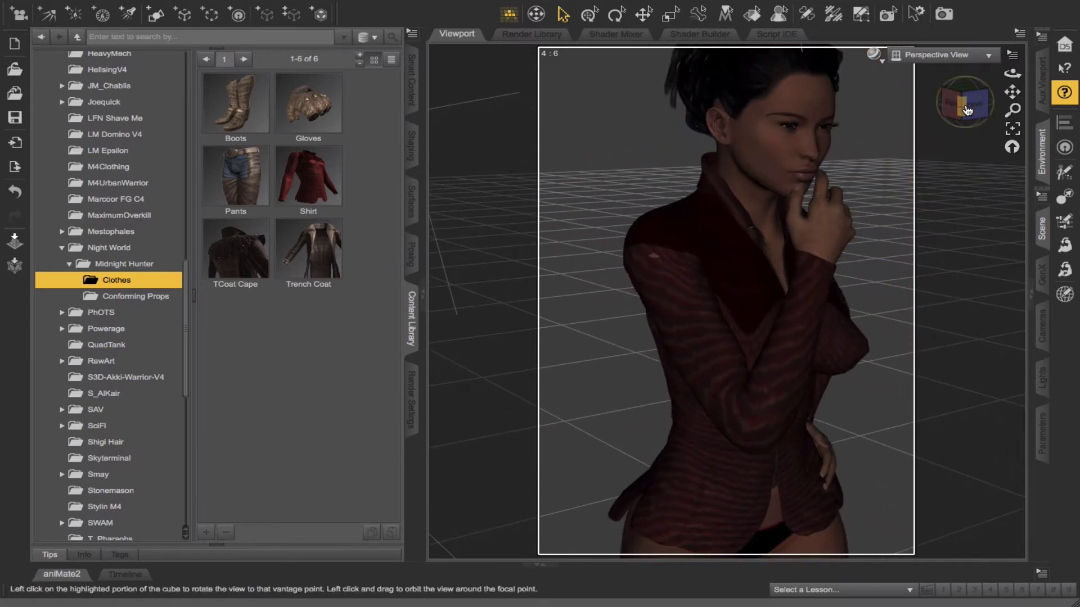
left_click(967, 109)
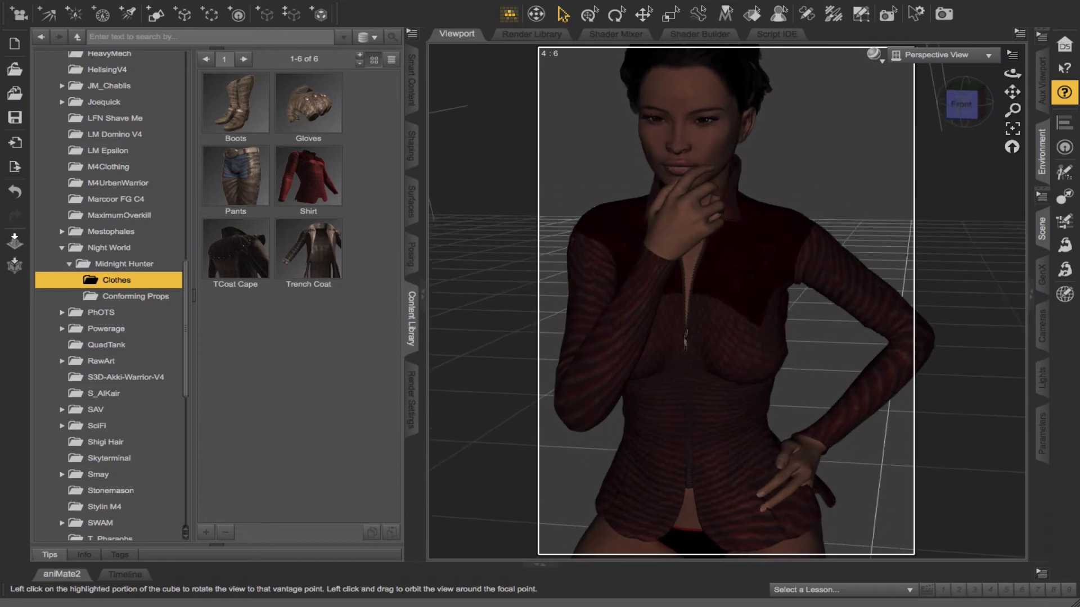
left_click_drag(965, 110, 974, 113)
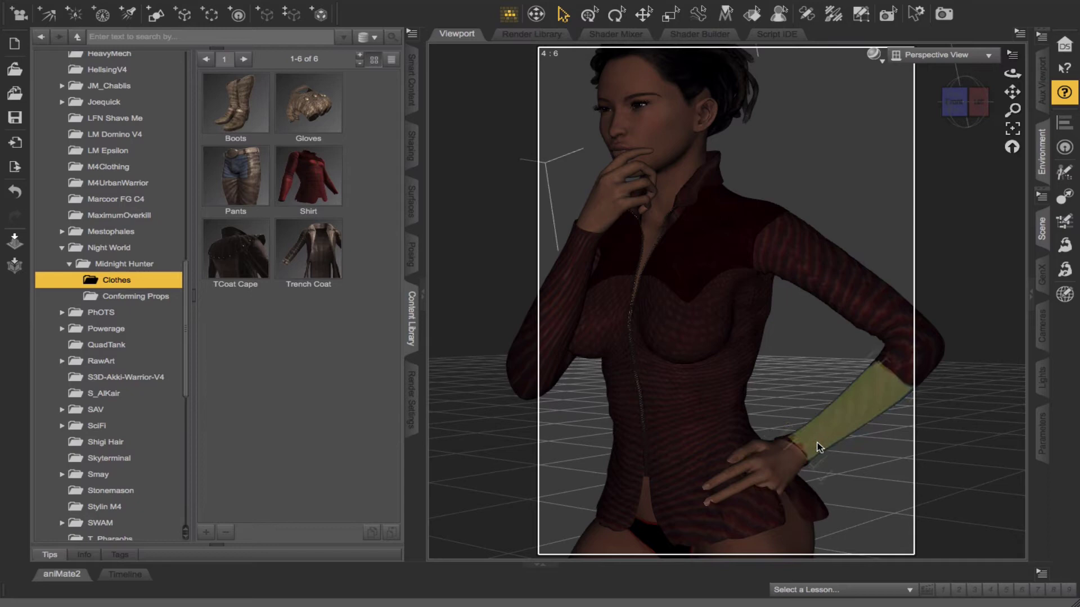
- Select the figure's left forearm and adjust its pose to about -70 Bend and -7.42 Side-Side
left_click(845, 428)
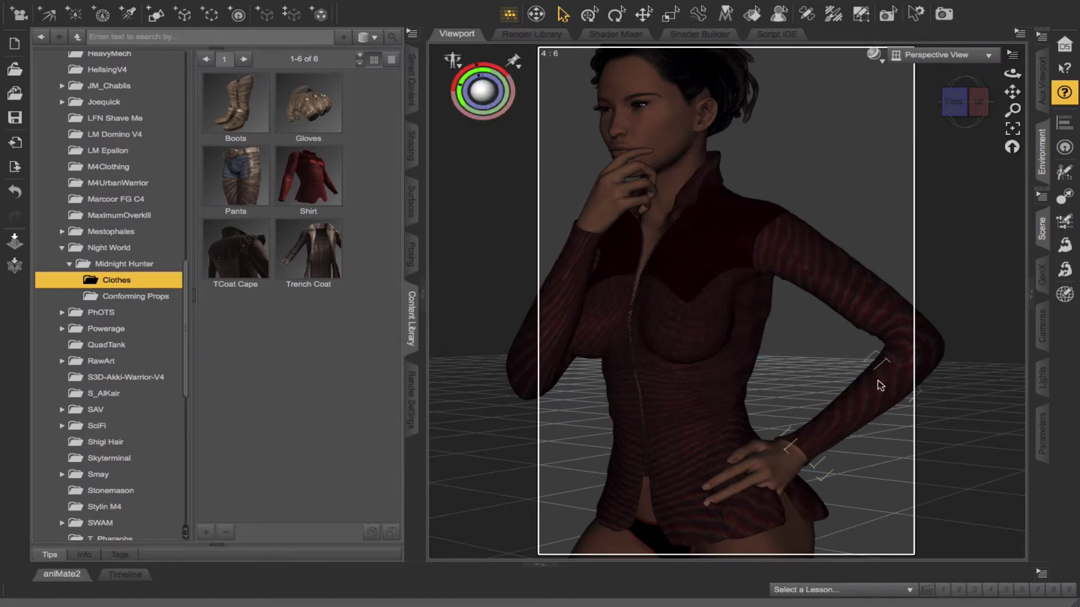
left_click(1042, 439)
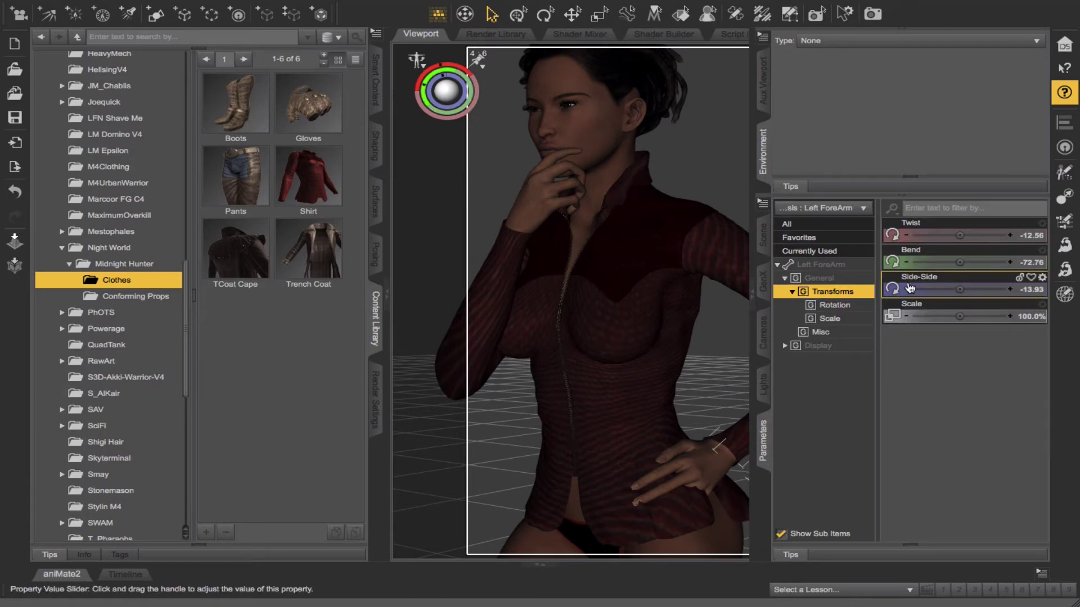
left_click_drag(958, 264, 974, 263)
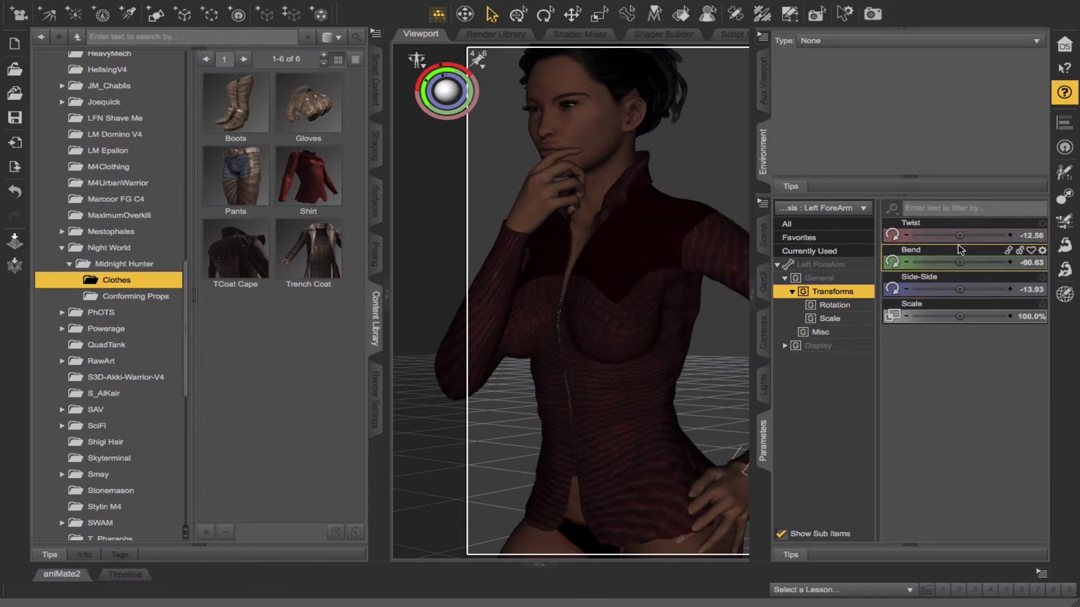
mouse_move(959, 289)
left_mouse_down()
mouse_move(975, 289)
mouse_move(944, 262)
left_mouse_up()
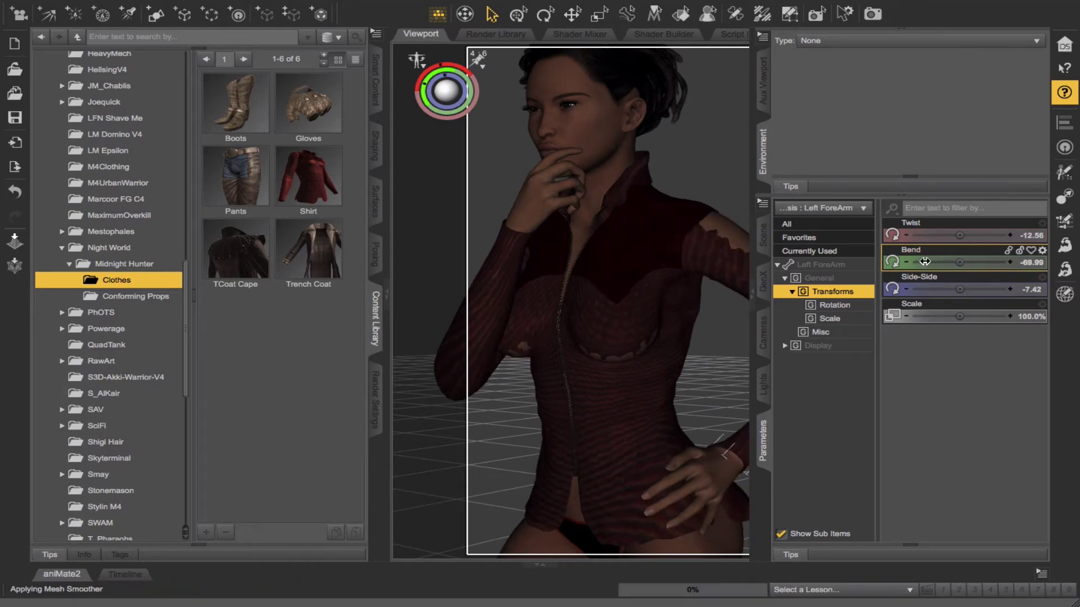
left_click(763, 431)
left_click(961, 112)
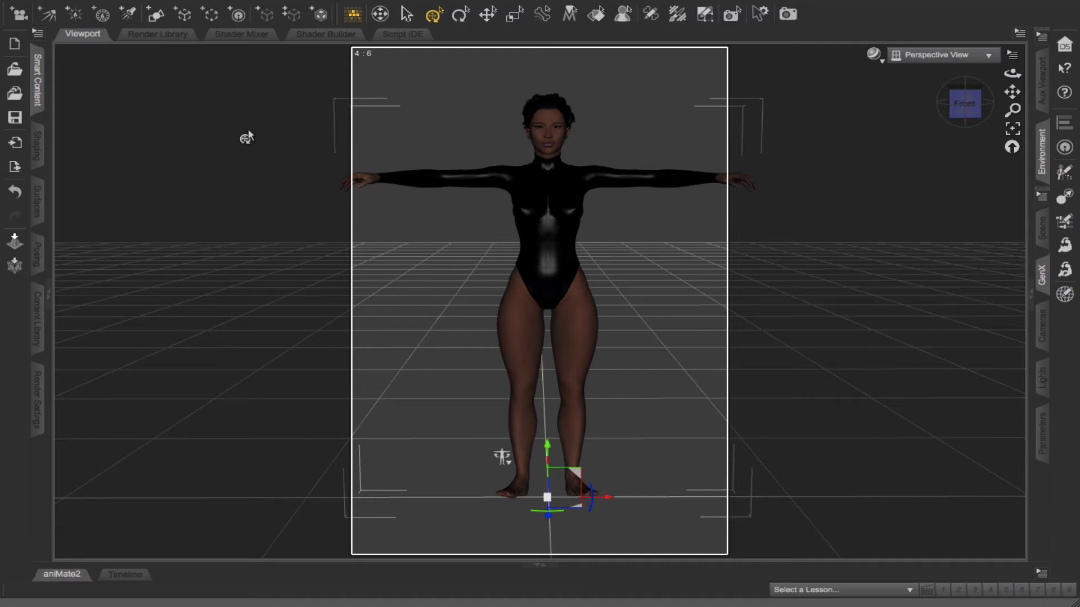
- Browse the Wardrobe content compatible with the Genesis figure
left_click(37, 82)
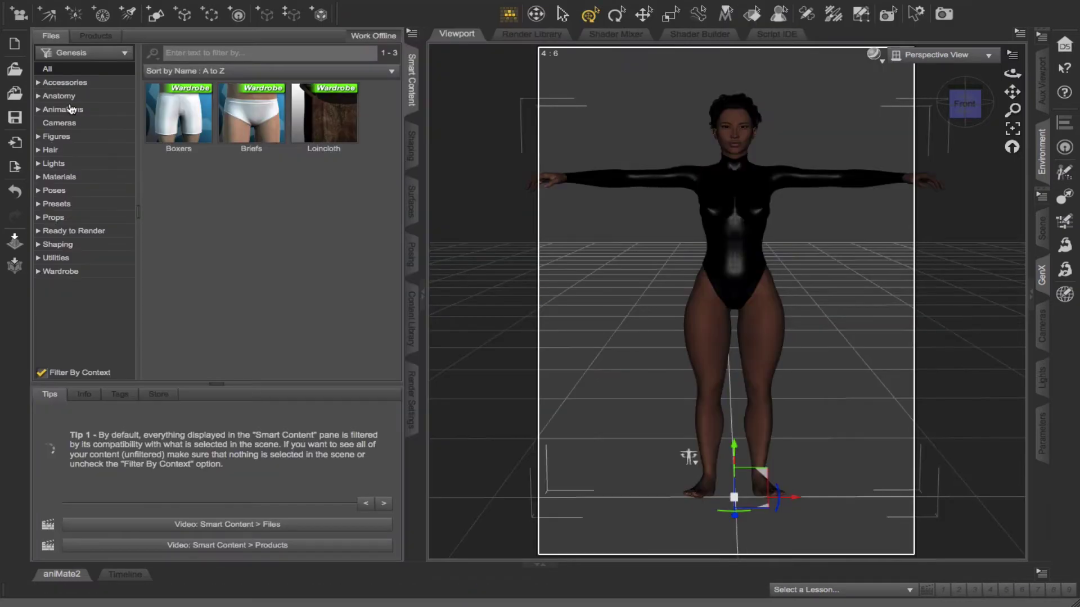
left_click(65, 84)
left_click(63, 271)
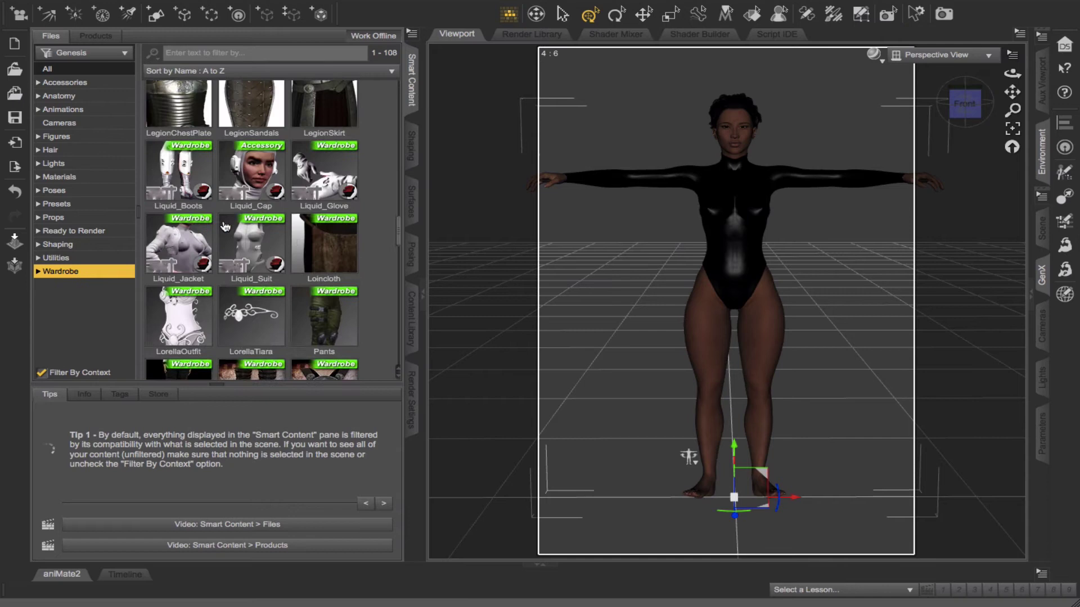
- Delete the V4BodysuitLegless item from the scene
left_click(736, 259)
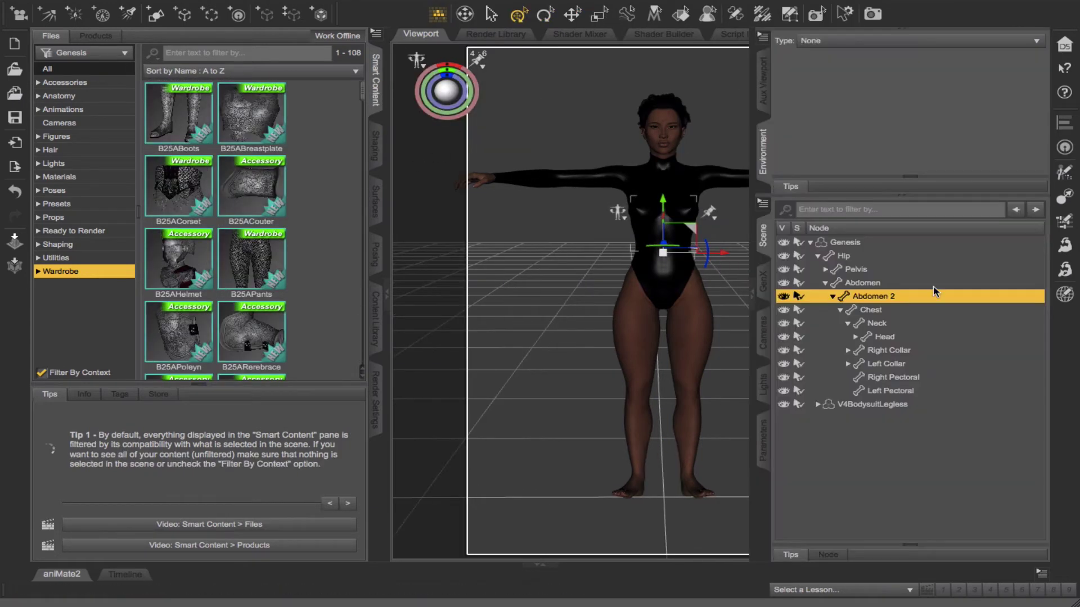
left_click(810, 473)
key("Delete")
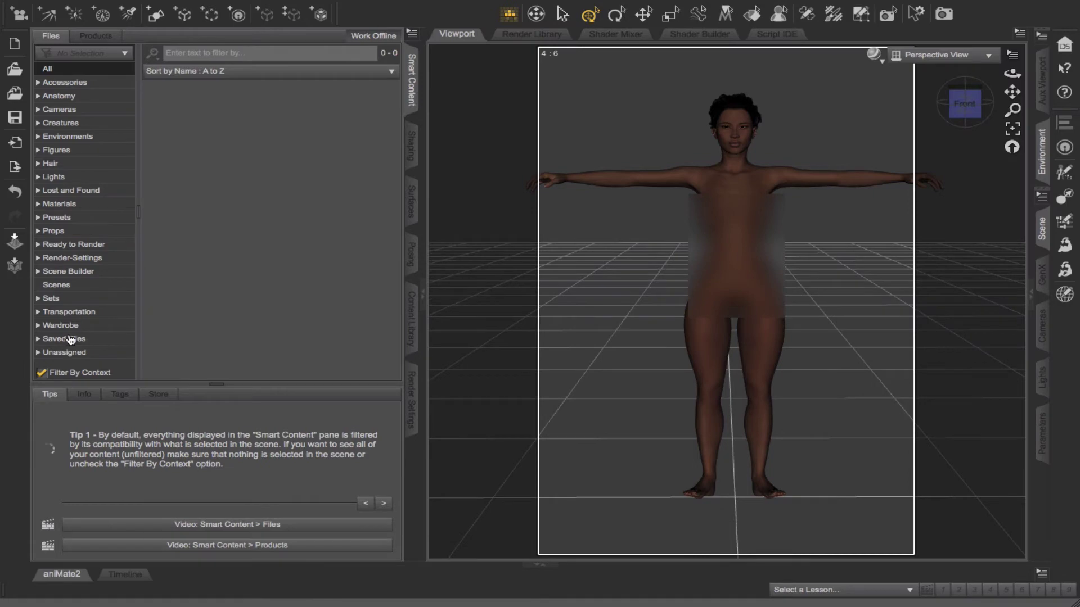
- Load the Basic Wear T-Shirt from the unfiltered Wardrobe content into the scene
left_click(62, 325)
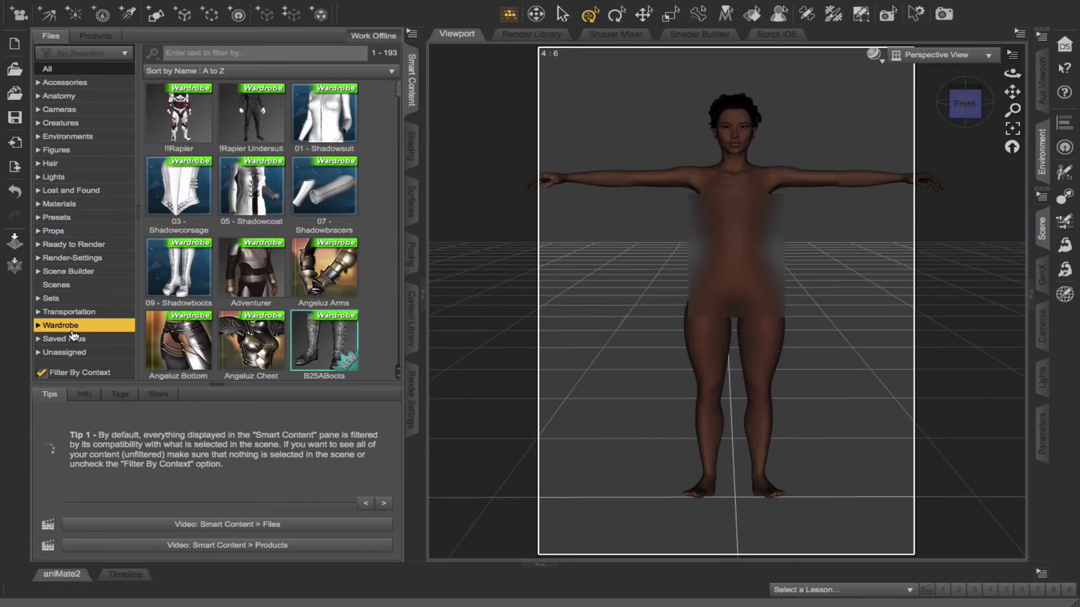
scroll(219, 180, "down", 3)
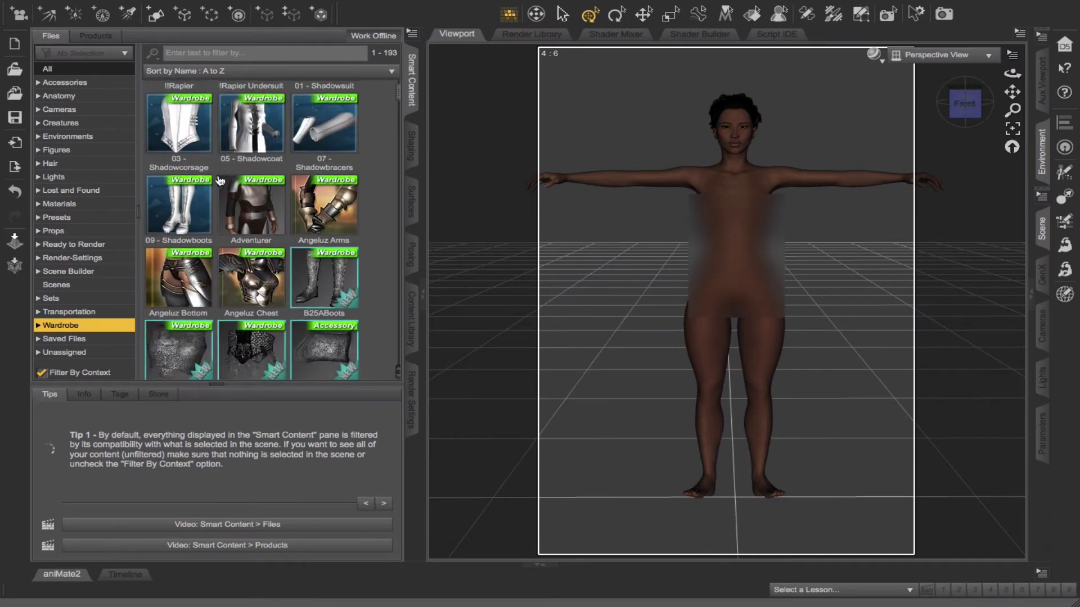
scroll(220, 180, "down", 5)
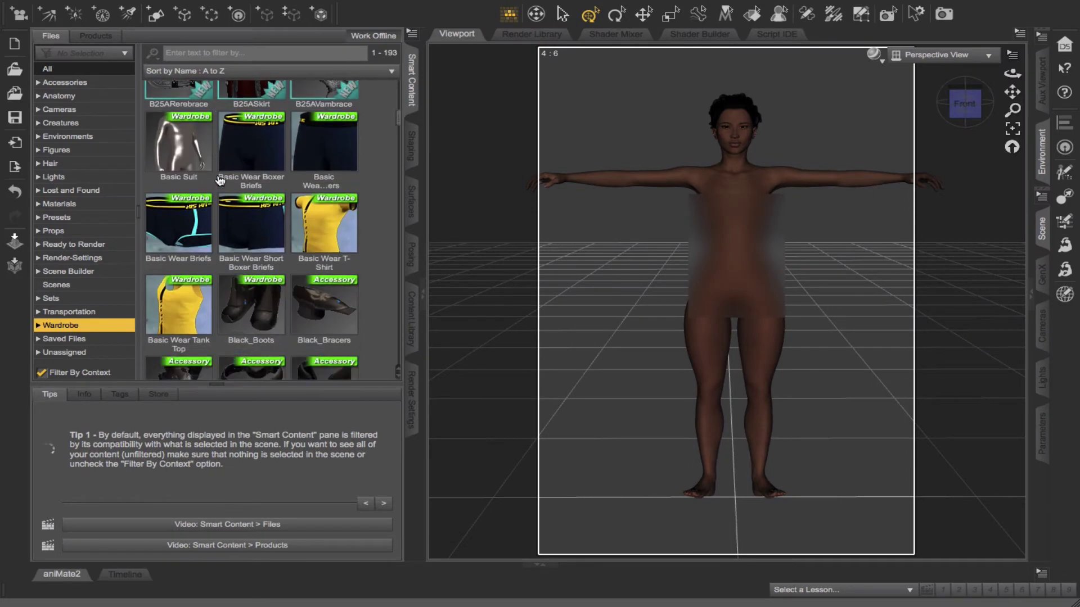
double_click(315, 209)
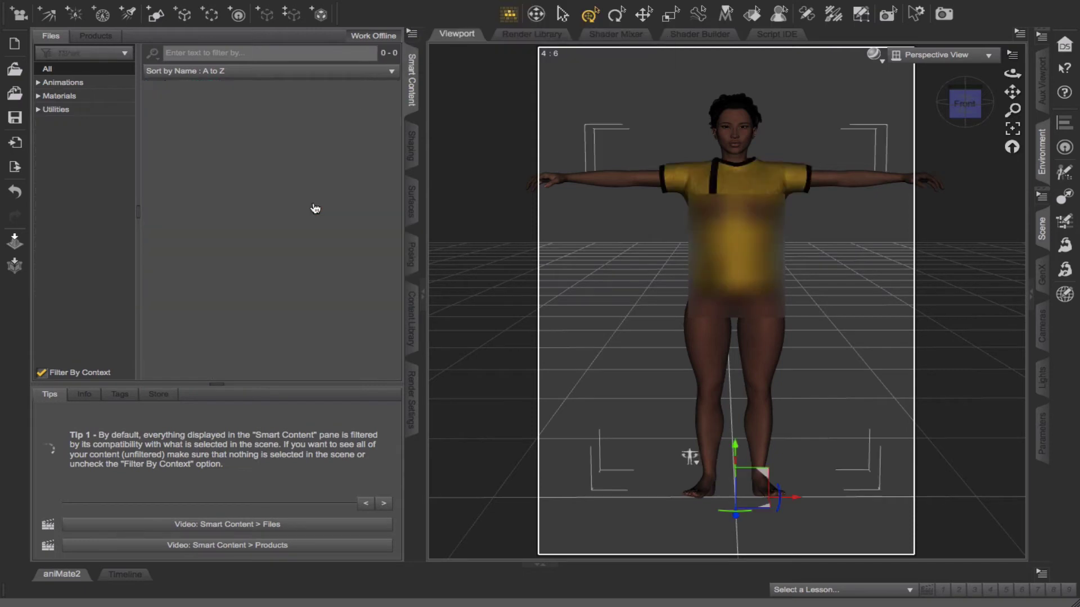
- Auto-Fit the T-Shirt to the Genesis figure, with Michael 4 as its original figure and Bodysuit/Tight as the item type
right_click(741, 194)
left_click(773, 248)
left_click(497, 275)
left_click(496, 290)
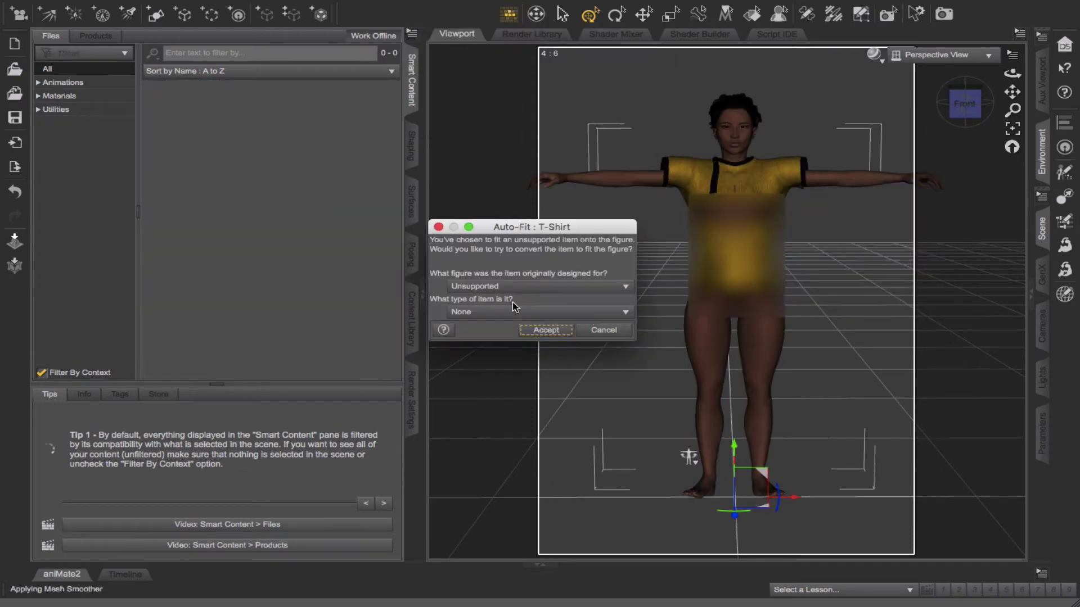
left_click(506, 288)
left_click(500, 362)
left_click(568, 312)
left_click(537, 339)
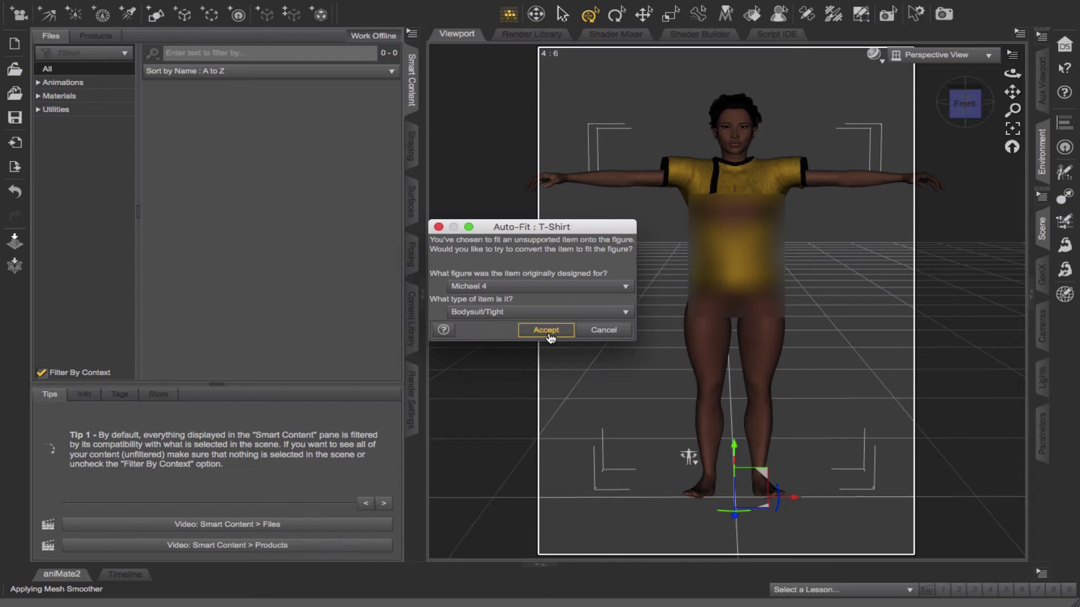
left_click(546, 330)
- Select the T-Shirt in the scene and apply a smoothing modifier to its geometry
scroll(879, 144, "up", 5)
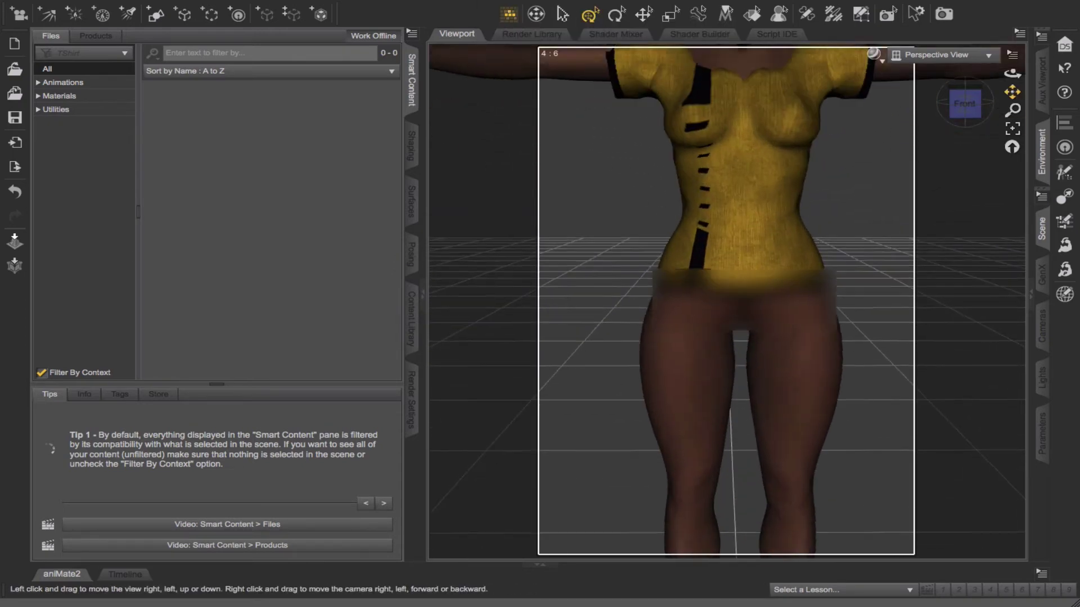
left_click_drag(1012, 91, 1014, 220)
scroll(922, 225, "up", 5)
left_click(1042, 227)
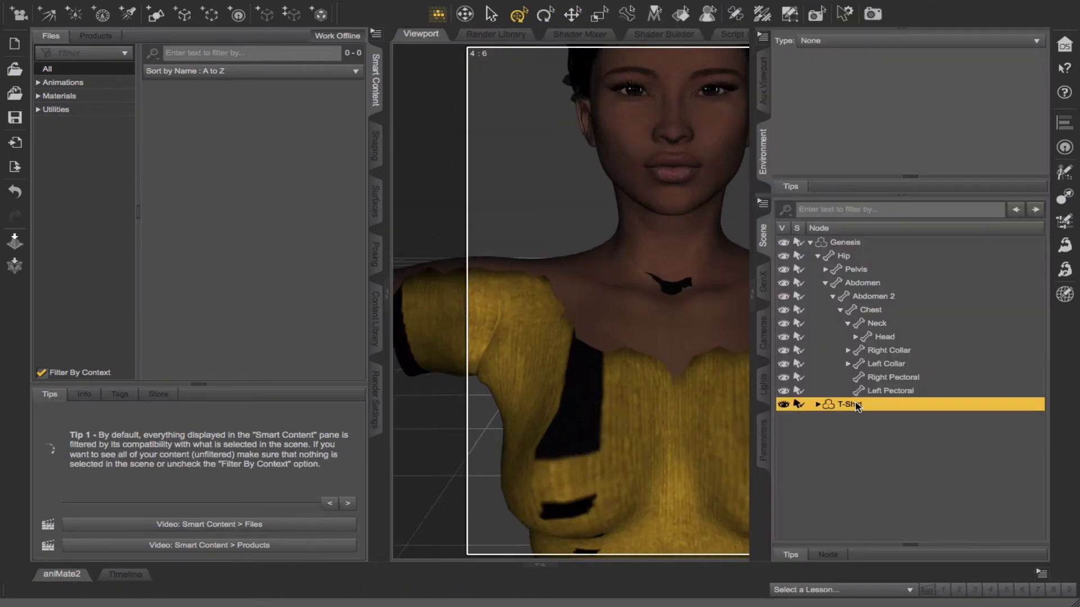
right_click(855, 406)
mouse_move(864, 414)
left_click(763, 202)
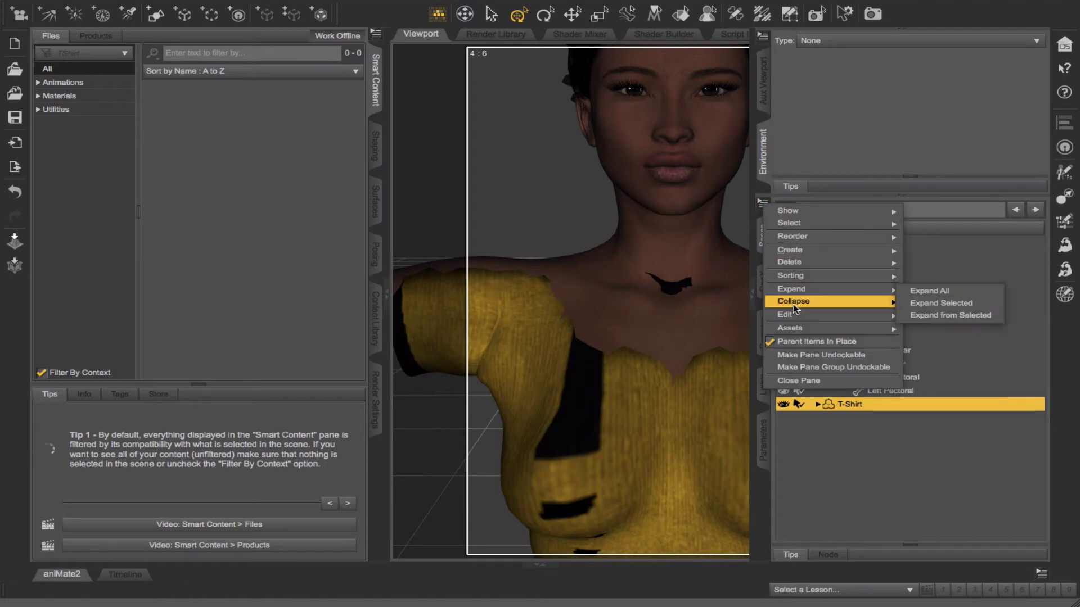
mouse_move(799, 315)
mouse_move(701, 359)
left_click(815, 412)
left_click(562, 343)
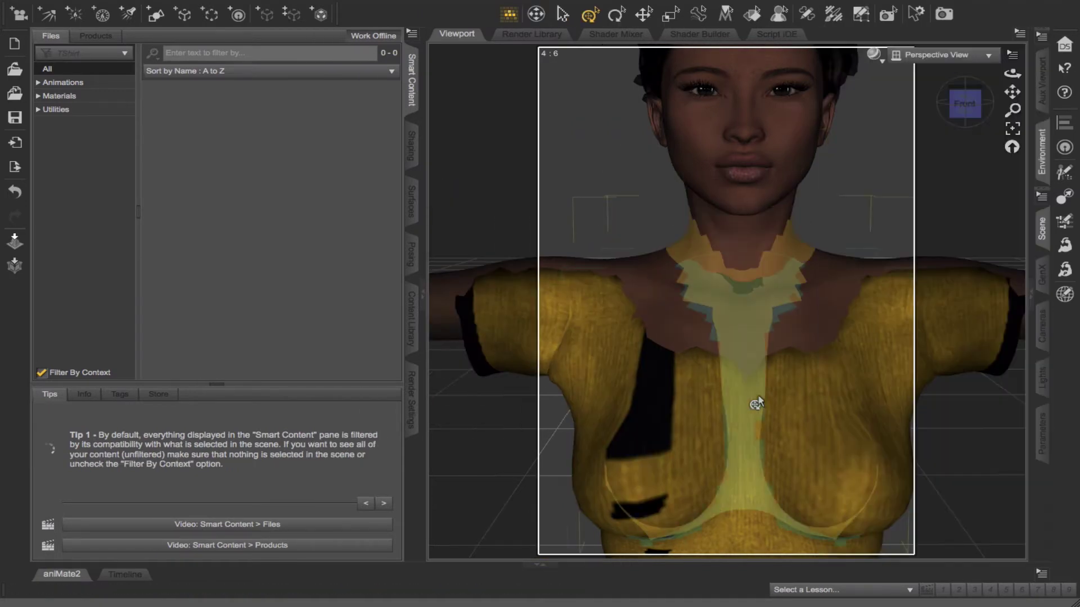
- Delete the T-Shirt item from the scene
left_click(1042, 229)
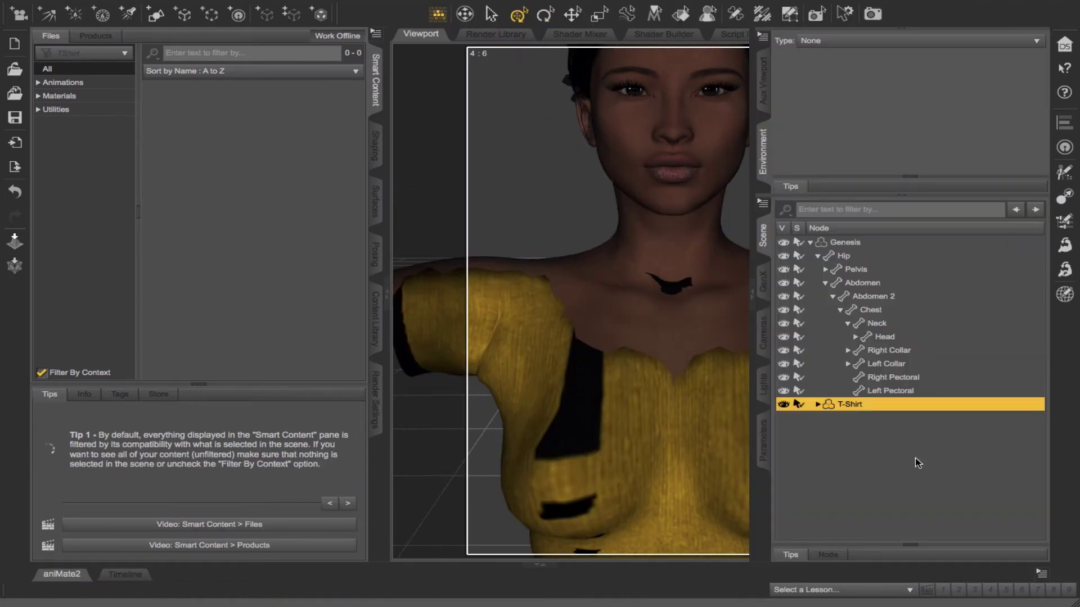
key("Delete")
left_click(766, 234)
- Load the Basic Wear Tank Top from the Wardrobe content into the scene
left_click(60, 325)
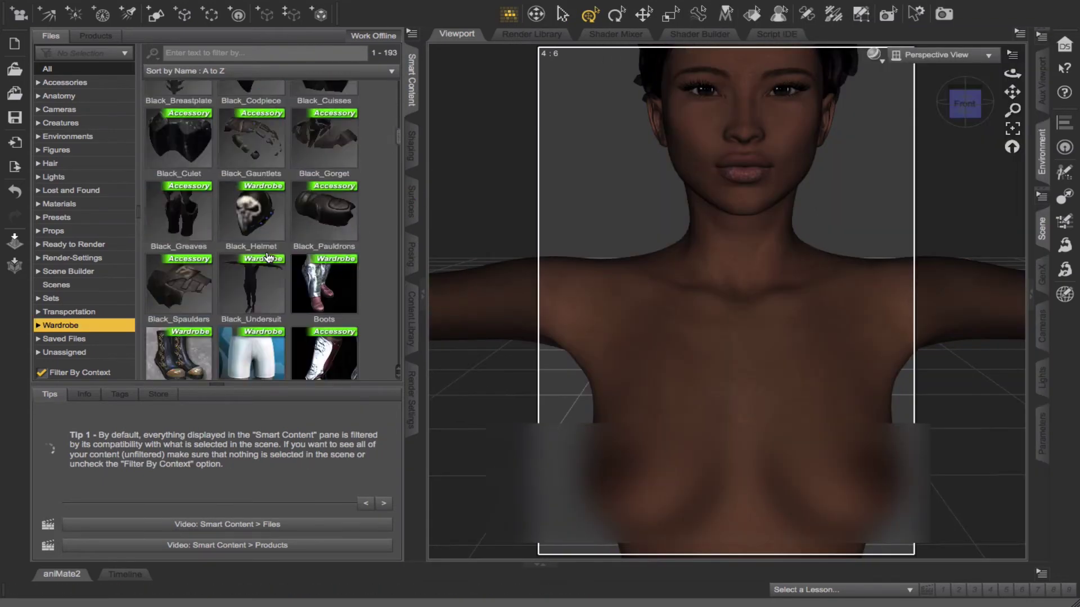
scroll(269, 258, "down", 1)
double_click(179, 332)
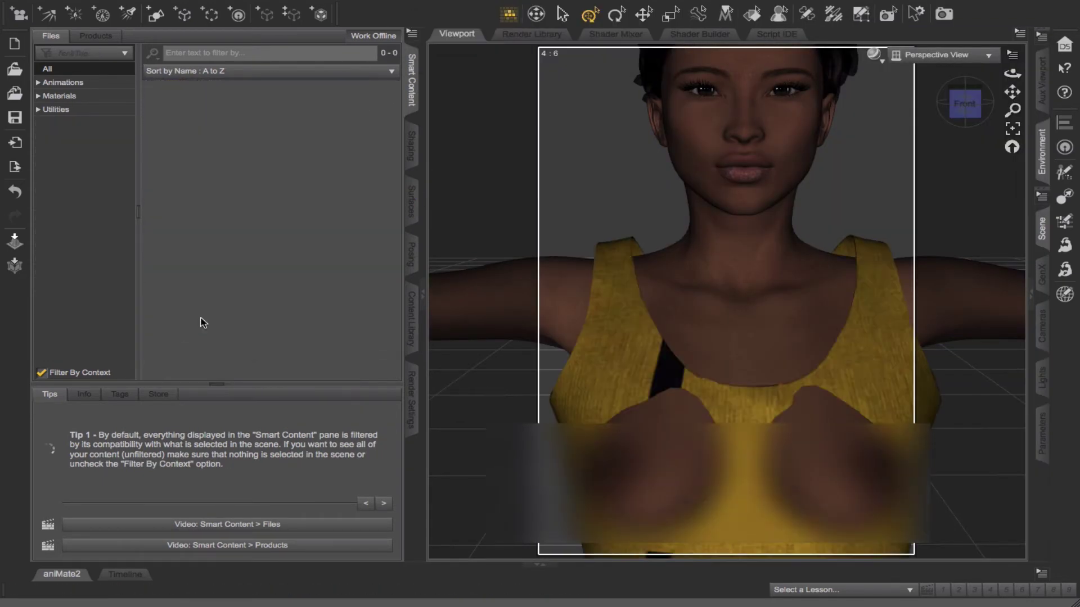
- Auto-Fit the Tank Top to the Genesis figure, with Victoria 4 as its original figure
right_click(626, 301)
left_click(673, 361)
left_click(507, 275)
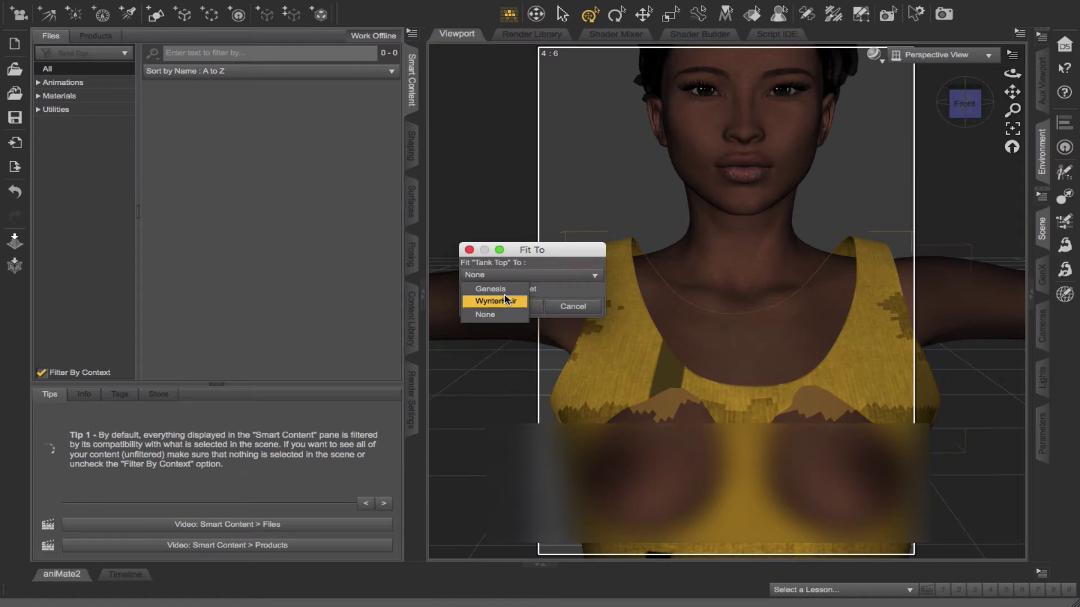
left_click(514, 307)
left_click(534, 286)
left_click(484, 304)
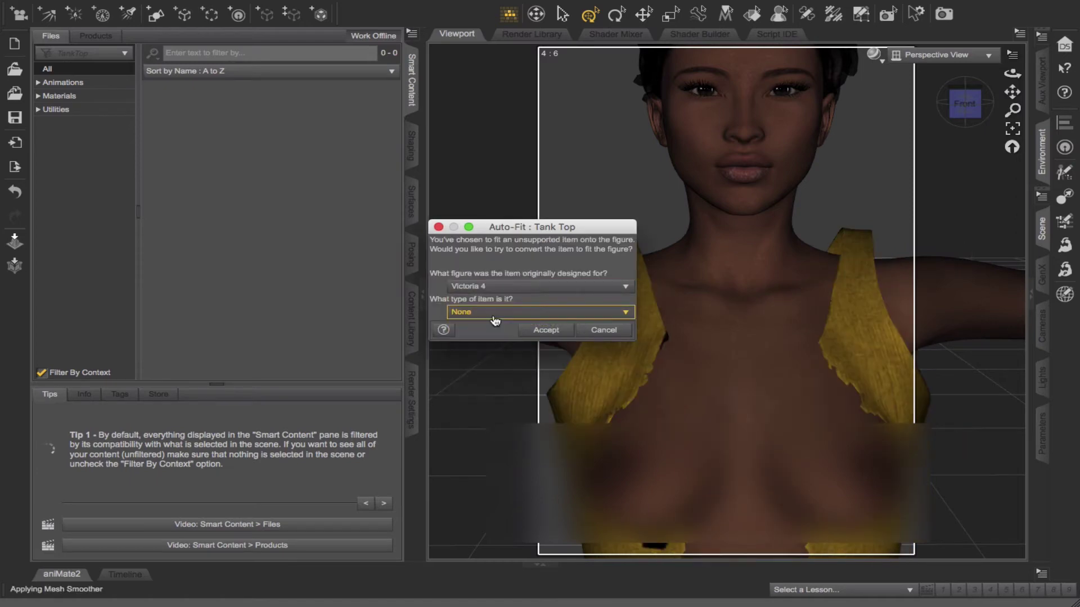
left_click(494, 312)
mouse_move(490, 364)
left_click(531, 353)
left_click(546, 330)
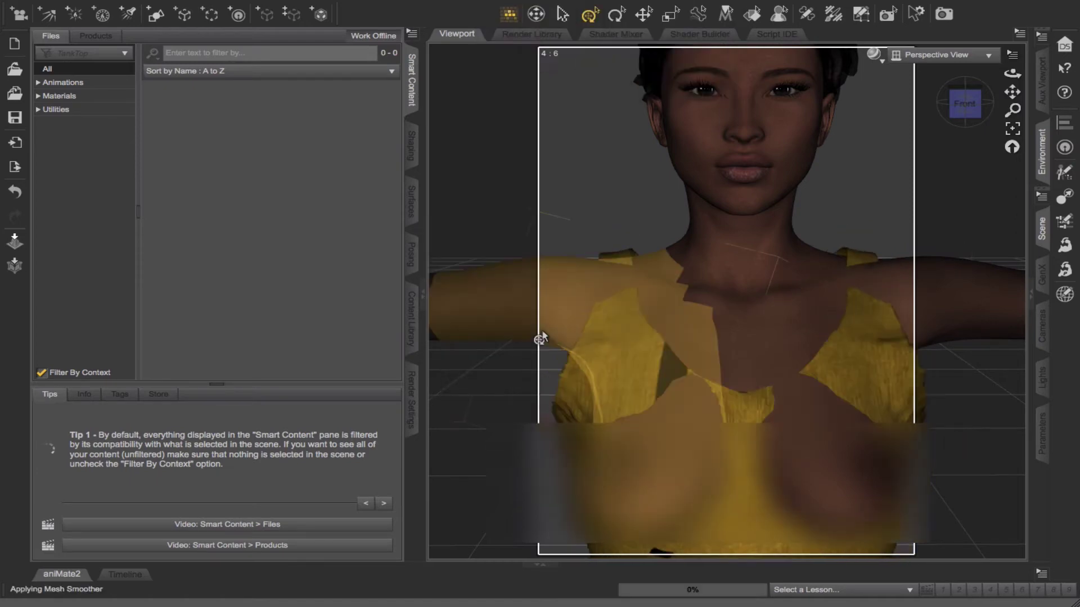
- Select the fitted Tank Top and delete it from the scene
right_click(601, 388)
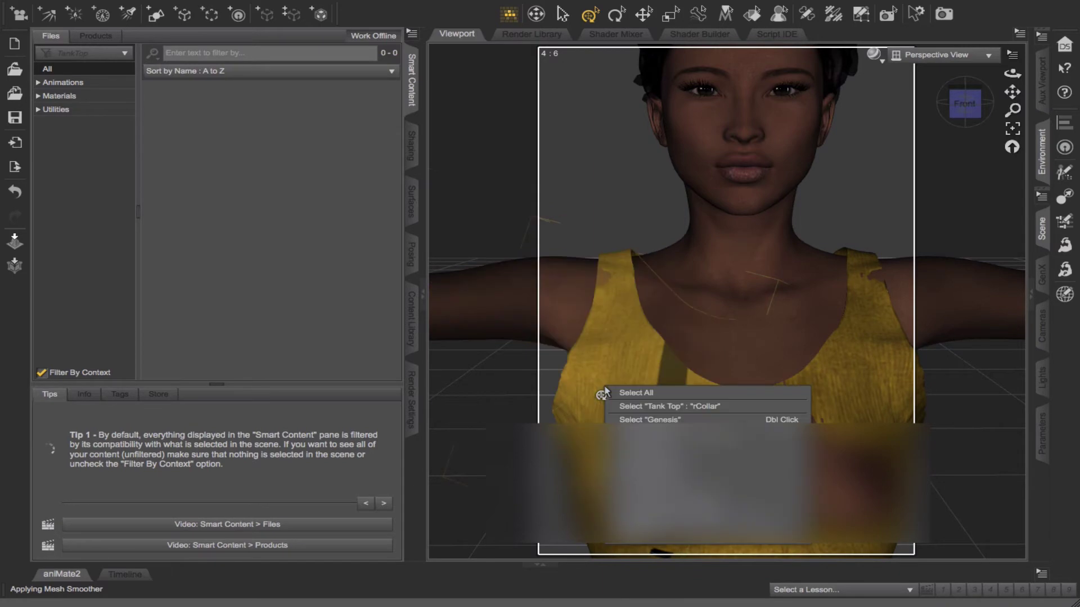
left_click(639, 491)
left_click(1042, 227)
key("Delete")
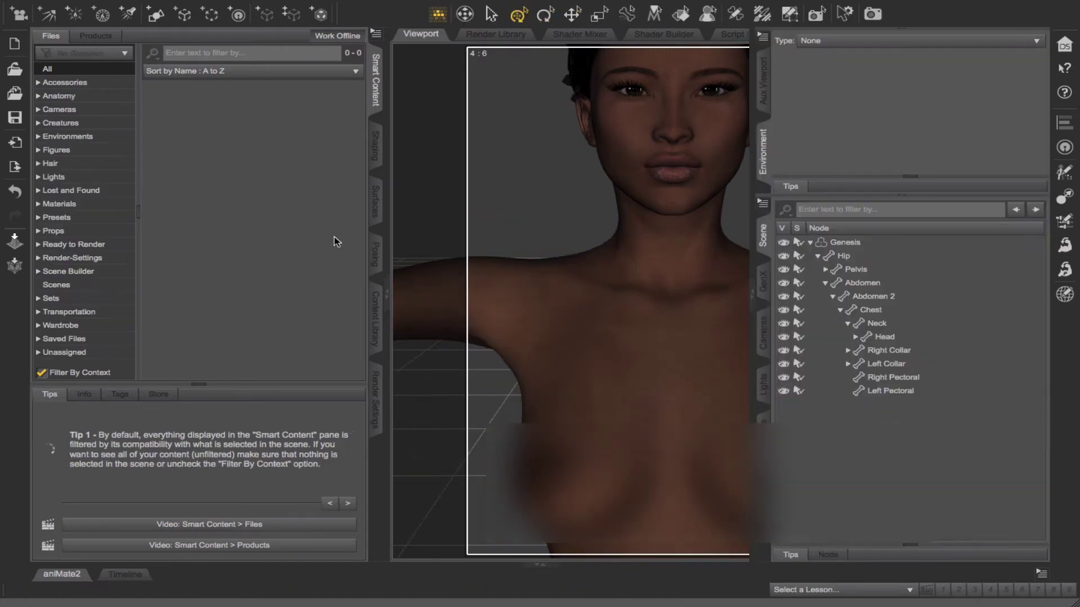
- Load a fresh copy of the Basic Wear Tank Top from the Wardrobe content
left_click(66, 352)
left_click(64, 339)
left_click(61, 325)
scroll(276, 247, "down", 5)
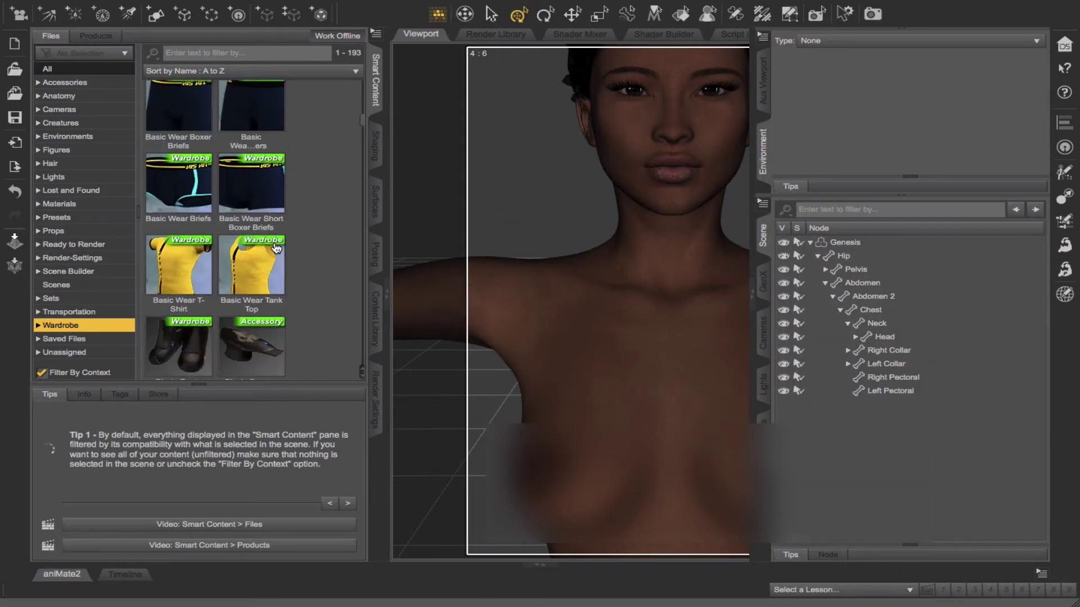
double_click(276, 248)
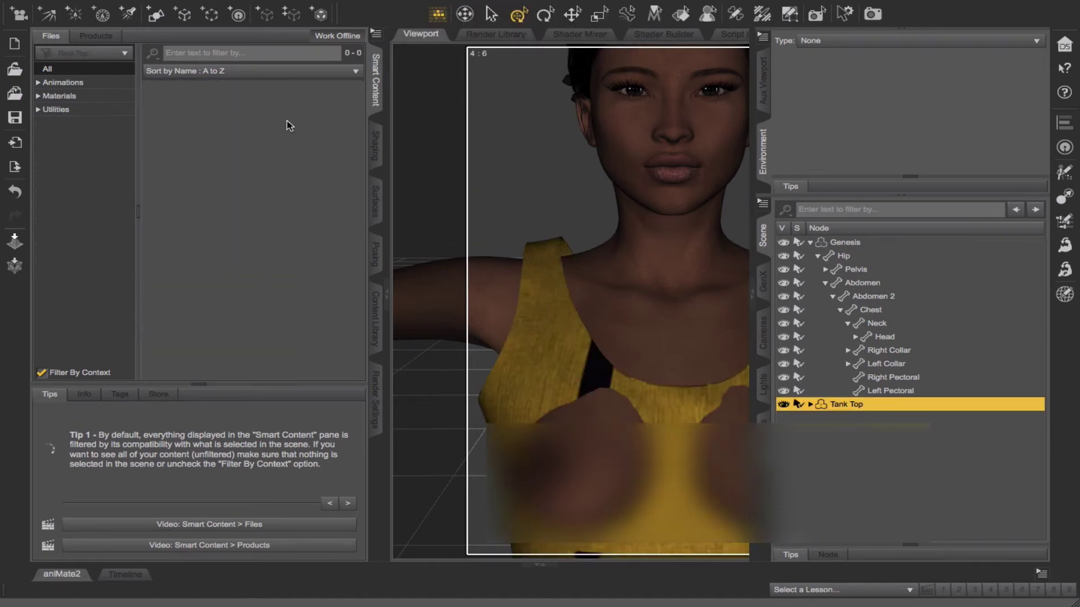
- Auto-Fit the reloaded Tank Top to Genesis, choosing a different original figure and item type than before
right_click(840, 404)
left_click(861, 436)
left_click(546, 275)
left_click(497, 288)
left_click(518, 307)
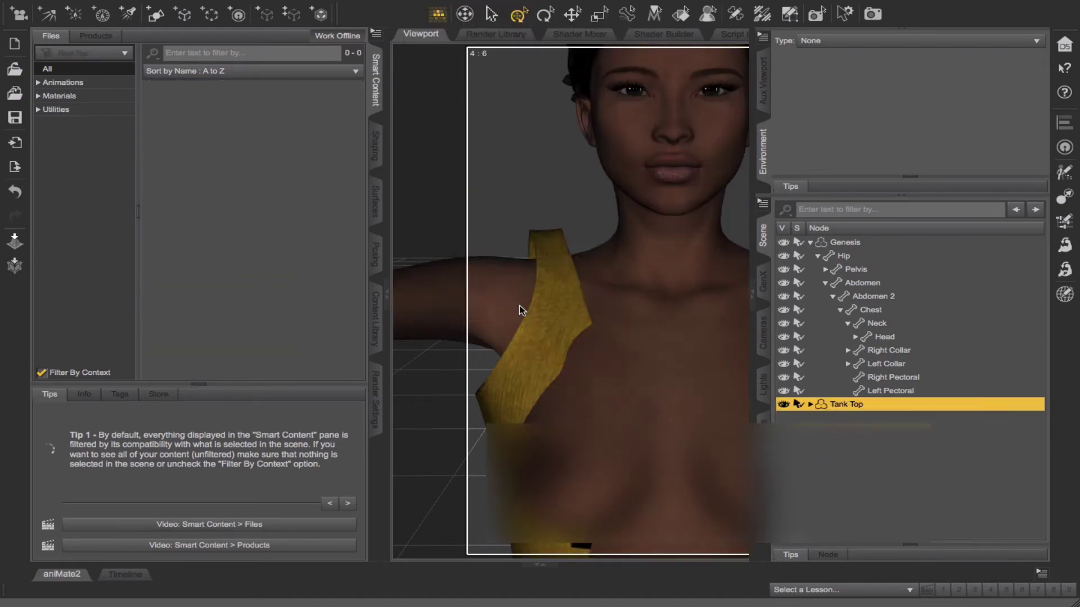
left_click(508, 287)
left_click(497, 331)
left_click(540, 312)
left_click(467, 415)
left_click(543, 330)
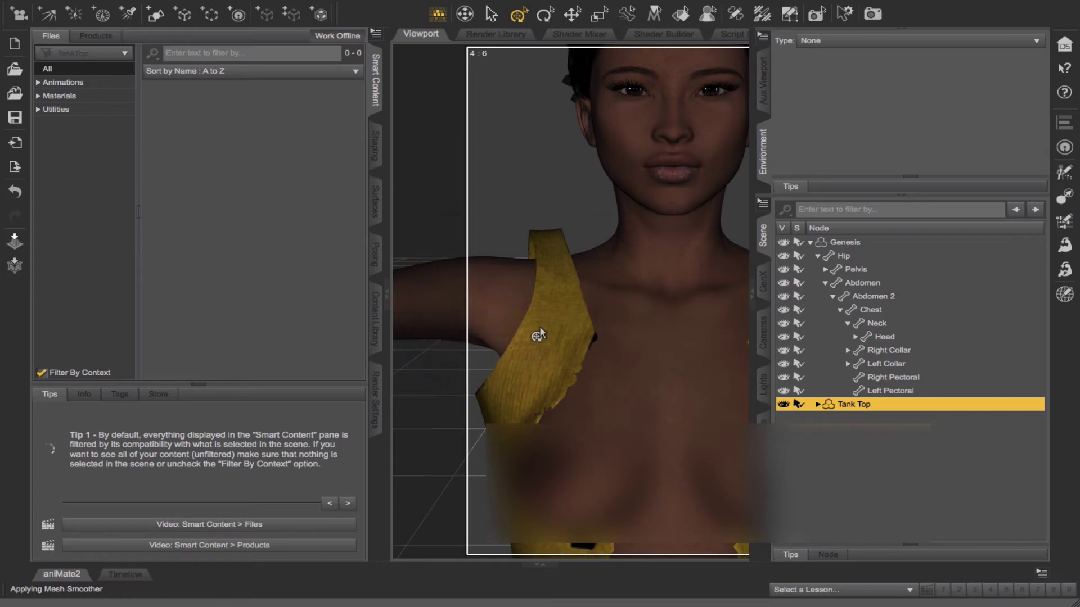
- Try to apply a smoothing modifier to the Tank Top's geometry, and delete the Tank Top from the scene
left_click(764, 242)
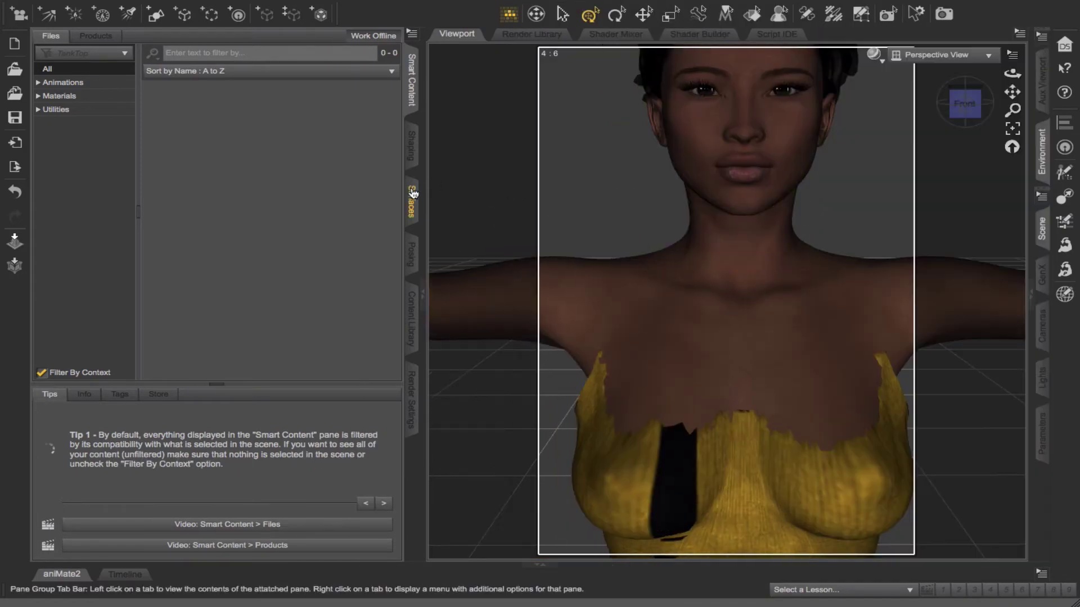
left_click(410, 97)
left_click_drag(965, 105, 591, 126)
left_click(1042, 237)
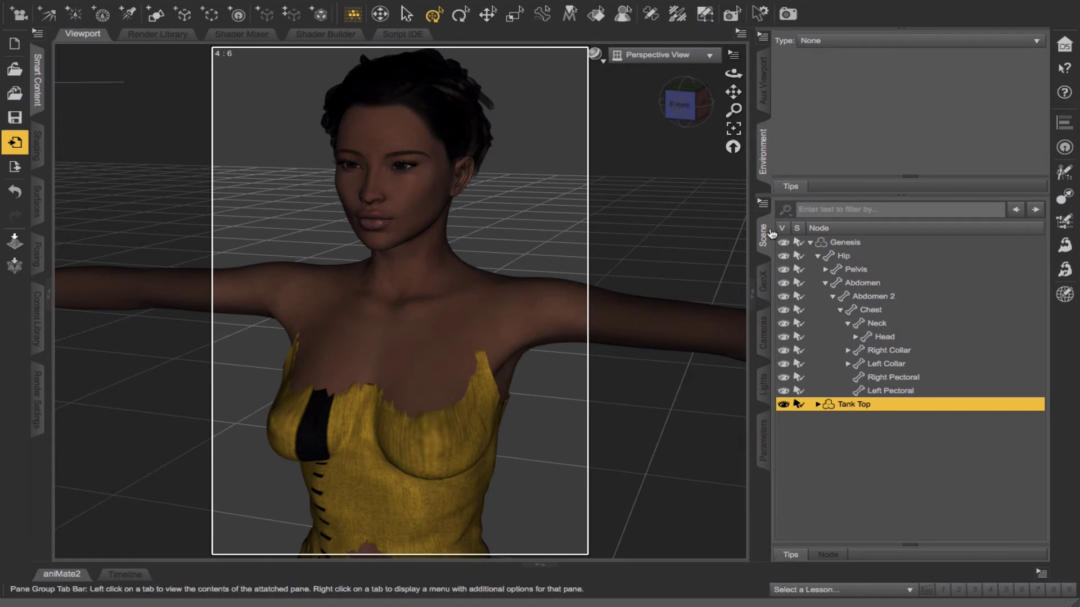
left_click(763, 203)
mouse_move(798, 313)
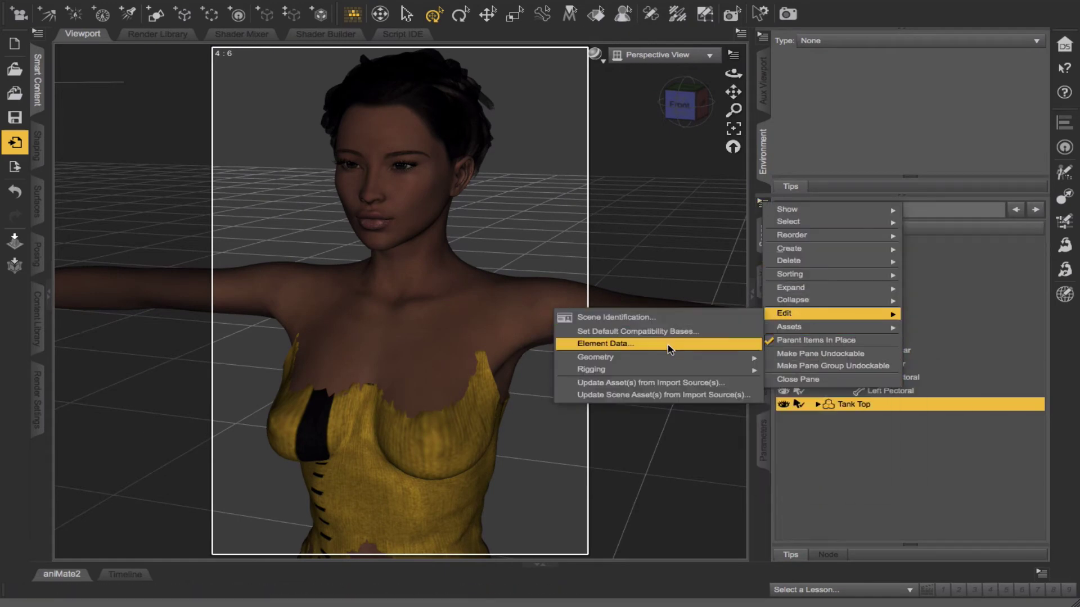
mouse_move(596, 357)
left_click(798, 412)
left_click(568, 348)
key("Delete")
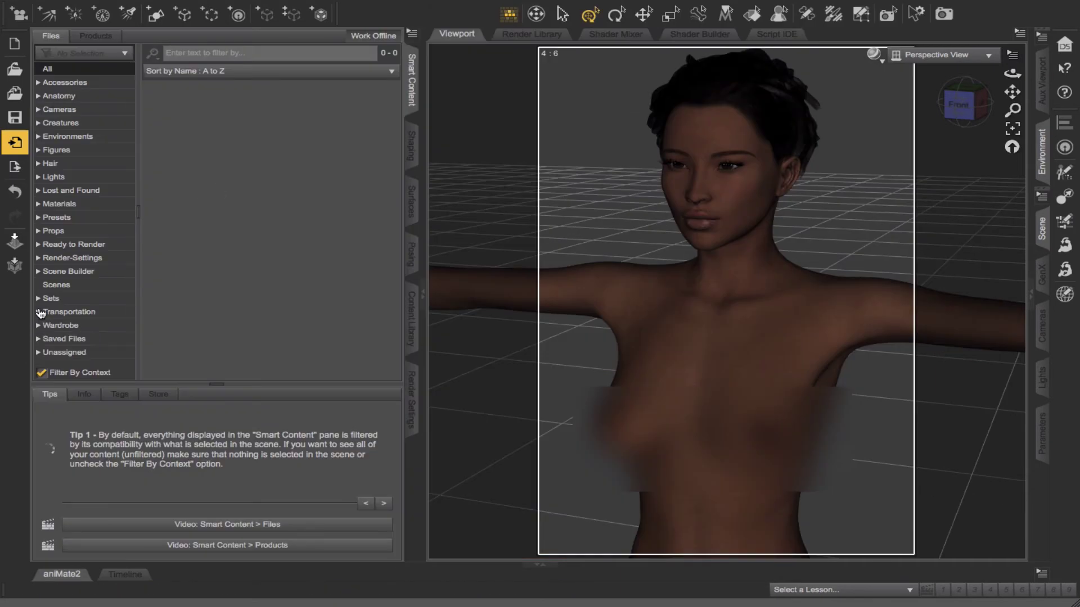
- Load 1-Dress from the AlfaseeD Uraalys'Ny folder of the Poser Formats content library
left_click(56, 326)
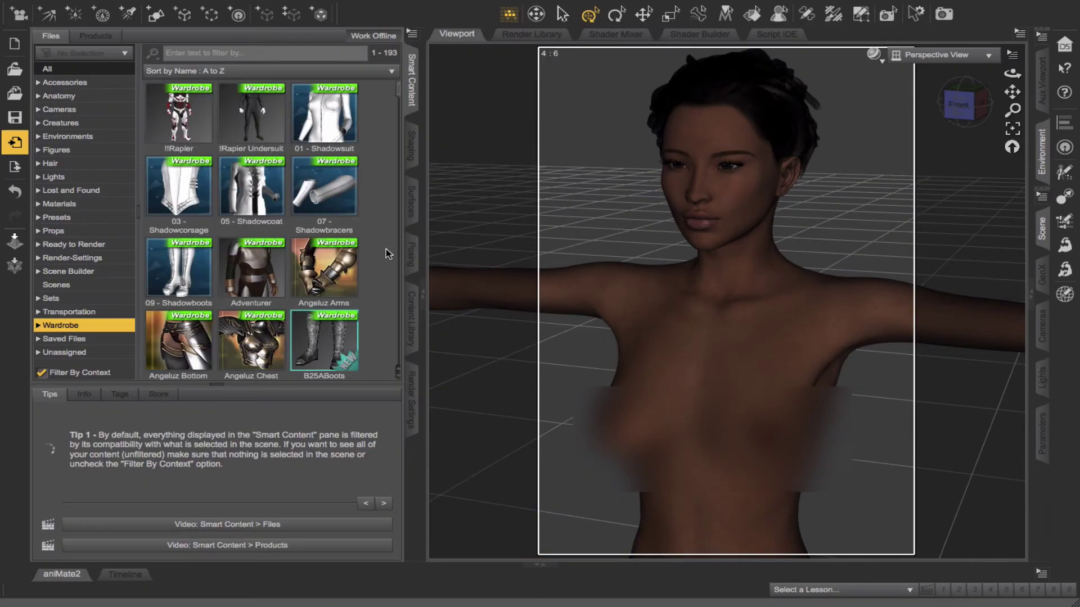
left_click(412, 320)
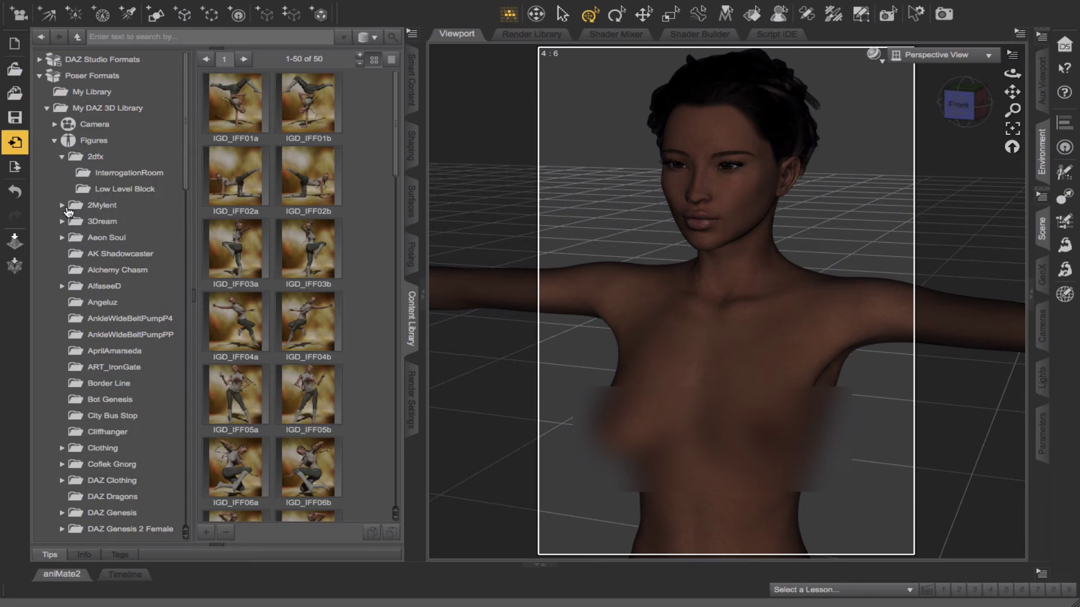
left_click(62, 205)
left_click(62, 254)
left_click(100, 286)
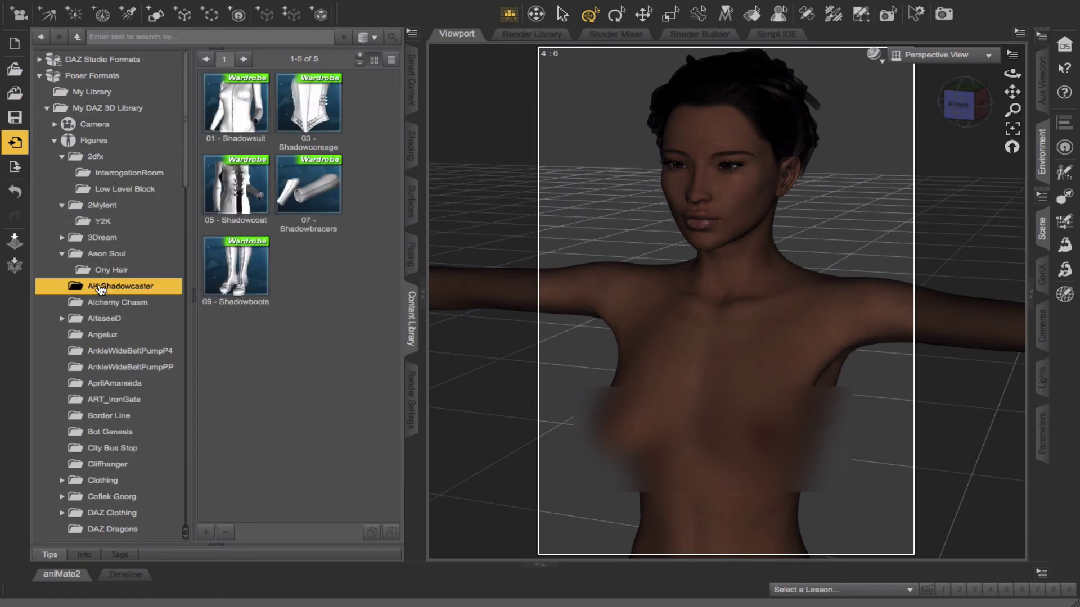
left_click(99, 302)
double_click(96, 319)
left_click(92, 335)
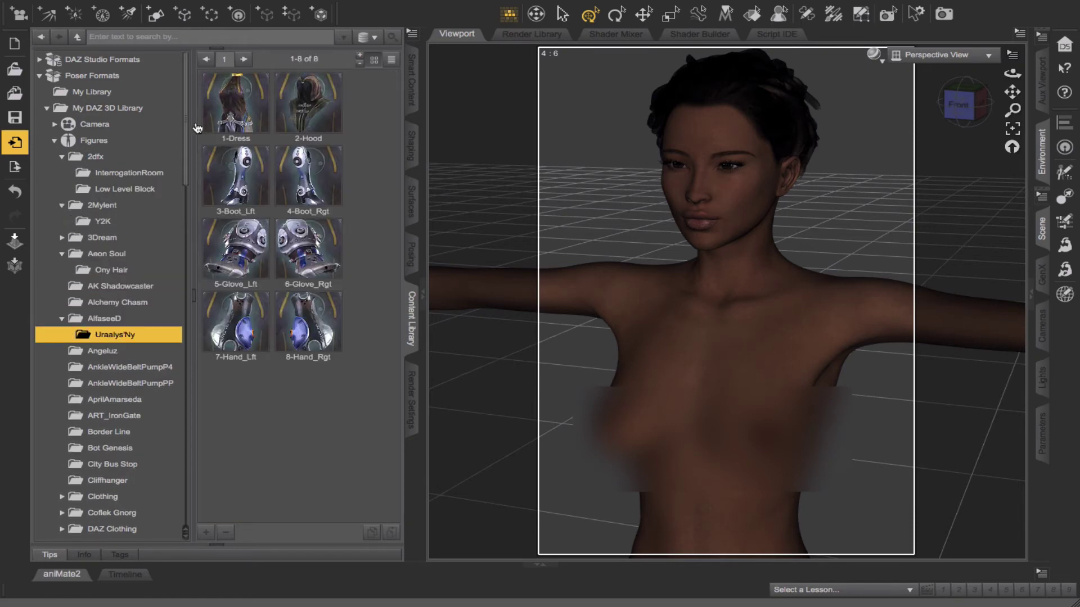
double_click(238, 101)
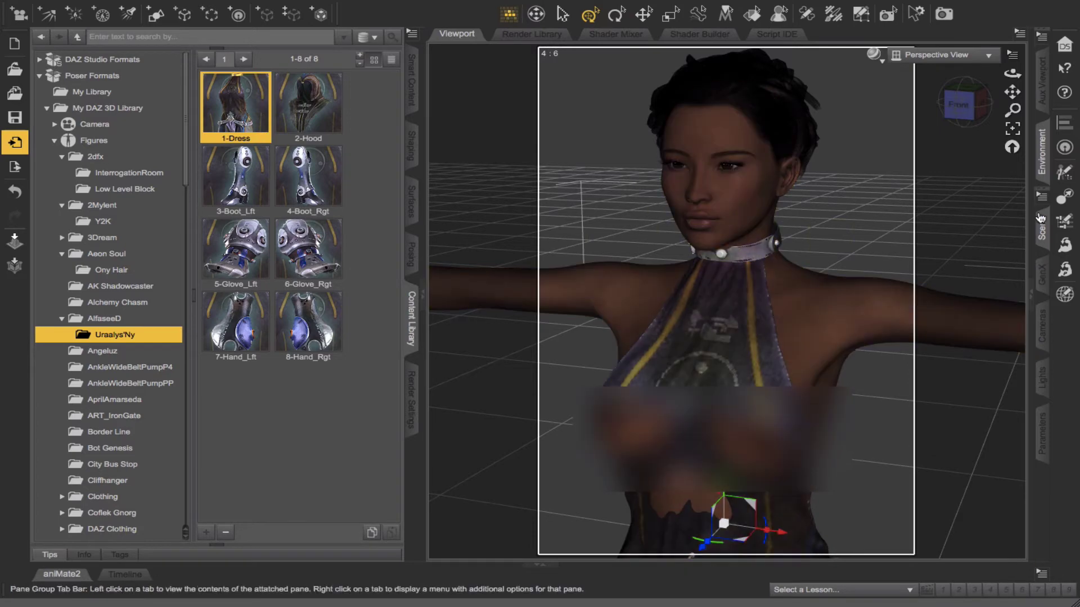
- Auto-Fit 1-Dress to the Genesis figure, with Victoria 4 as its original figure and Dress/Knee Length as the item type
left_click(1042, 228)
right_click(832, 406)
left_click(861, 437)
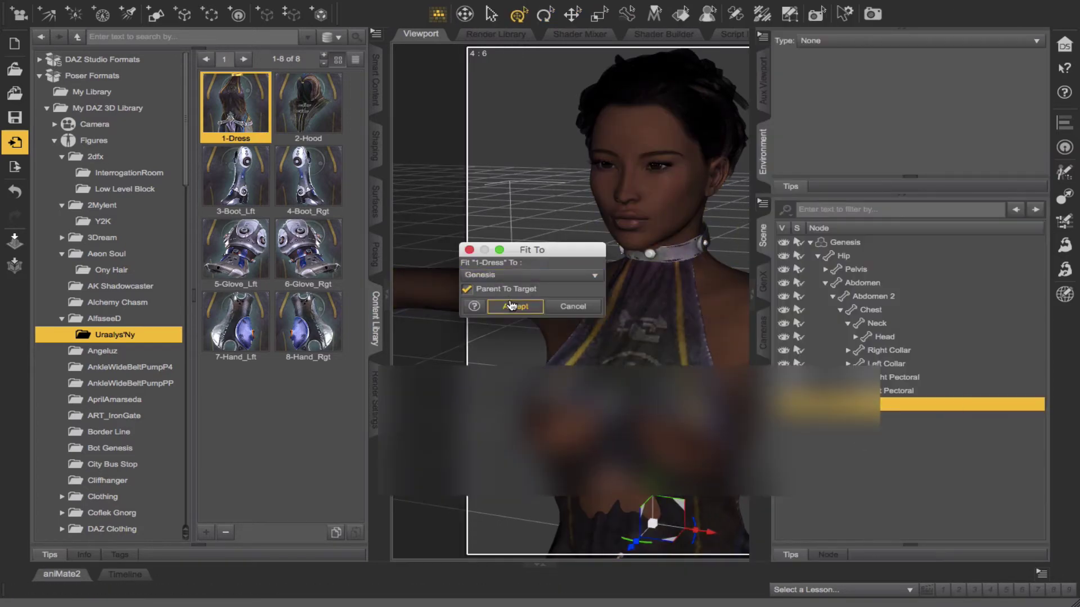
left_click(510, 305)
left_click(508, 312)
mouse_move(499, 363)
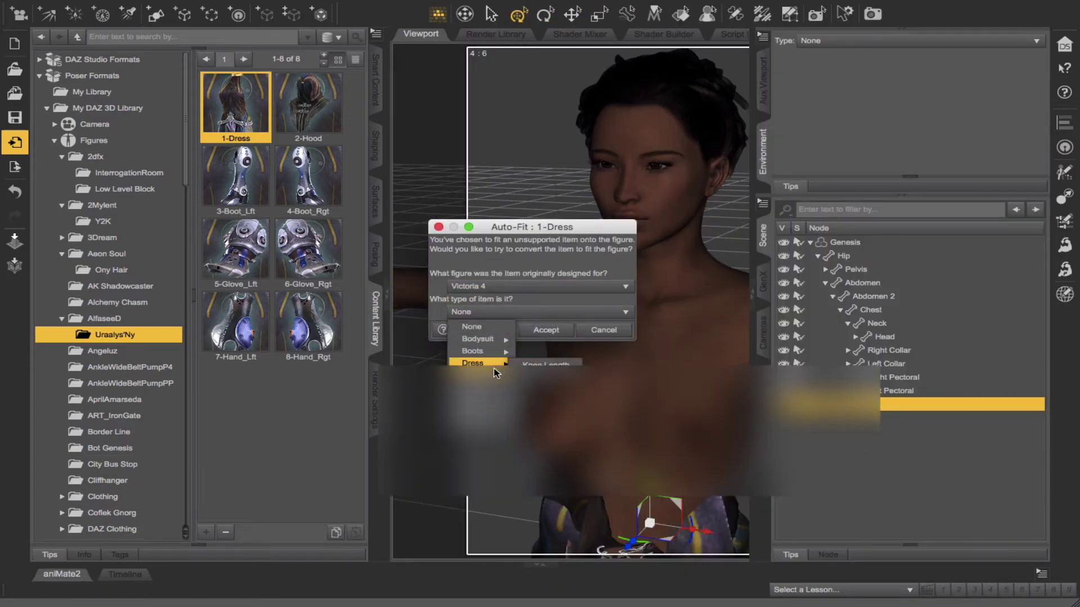
left_click(544, 365)
left_click(545, 330)
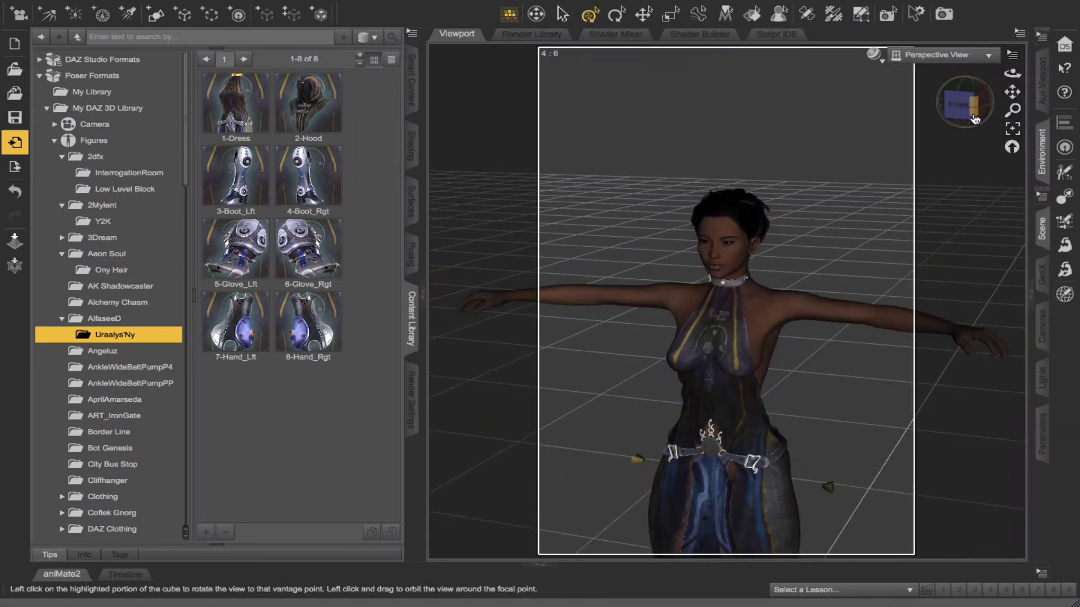
mouse_move(975, 119)
left_mouse_down()
mouse_move(934, 115)
mouse_move(970, 121)
left_mouse_up()
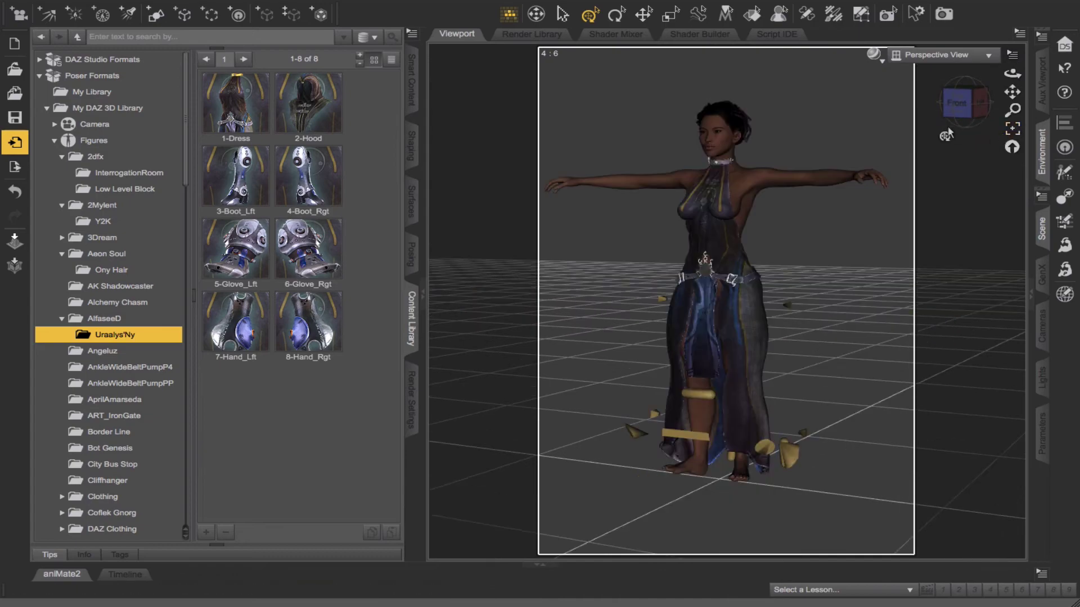
mouse_move(962, 108)
left_mouse_down()
mouse_move(936, 122)
mouse_move(966, 121)
left_mouse_up()
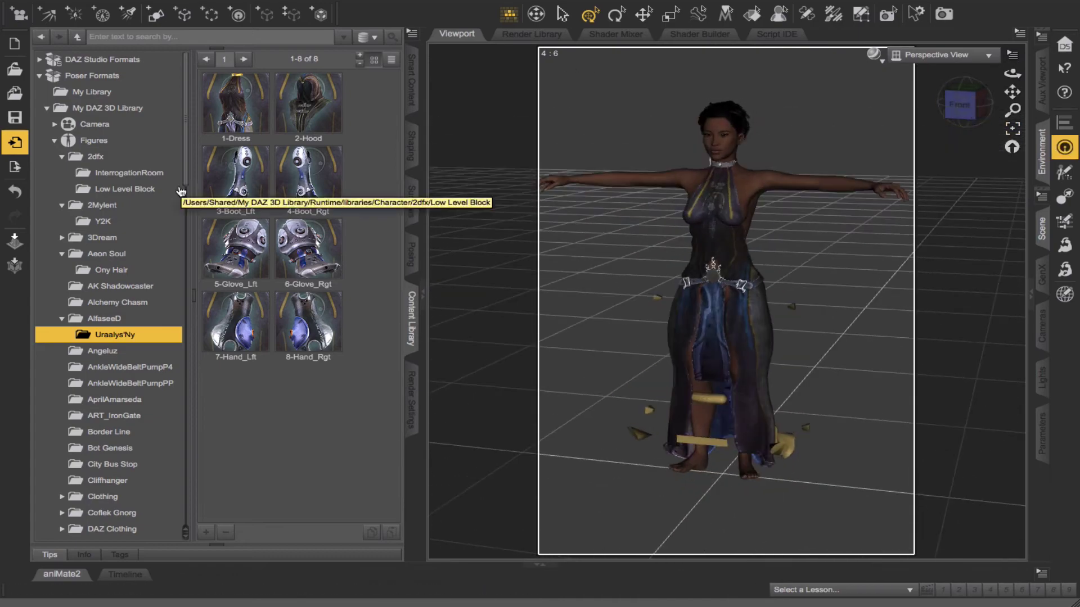
- Look through the Poser figure folders from Angeluz to VaL Pretorian for more wearable items
left_click(107, 353)
left_click(110, 367)
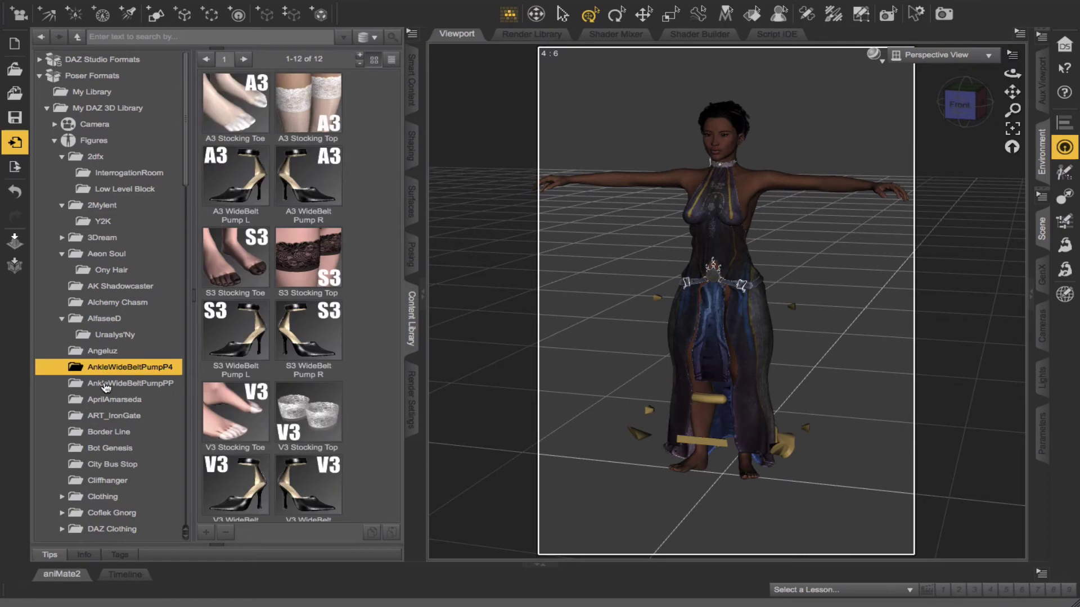
left_click(106, 387)
left_click(107, 403)
left_click(109, 417)
left_click(112, 434)
left_click(111, 450)
left_click(109, 466)
left_click(107, 482)
scroll(94, 448, "down", 5)
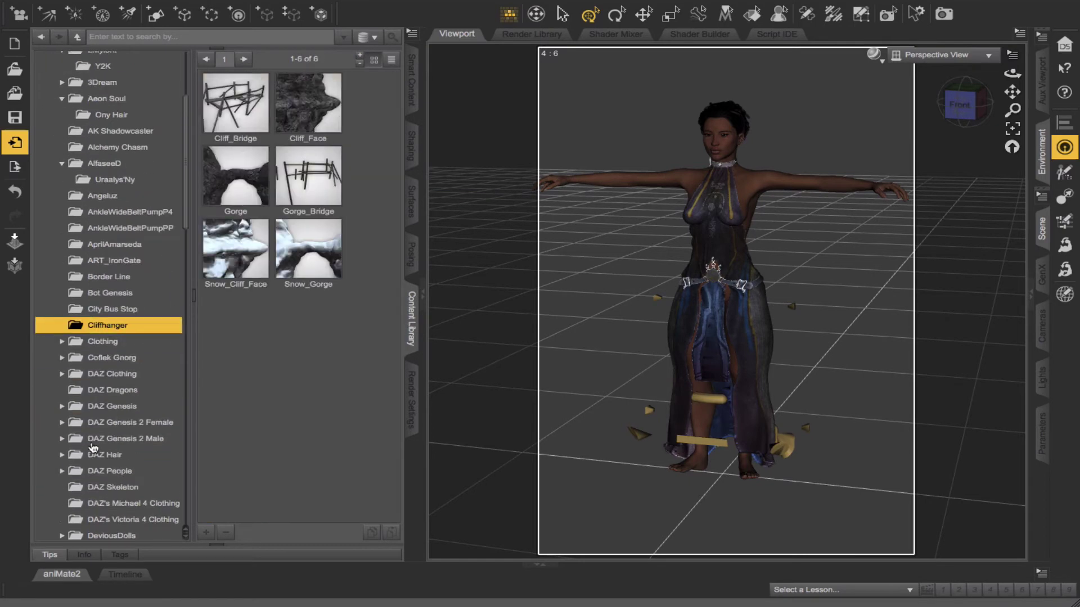
left_click(62, 341)
left_click(104, 357)
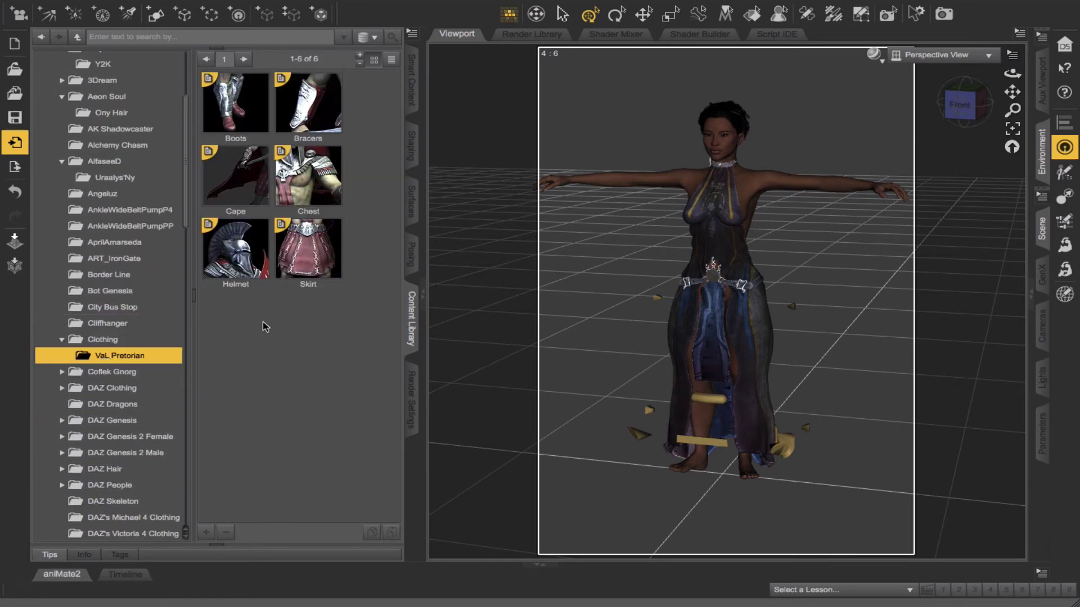
- Examine the contents of the Coflek Gnorg folder and the Journeyer Scout, K4 Basic Wear and Magus clothing folders
left_click(112, 371)
left_click(62, 371)
left_click(105, 388)
left_click(62, 405)
left_click(110, 420)
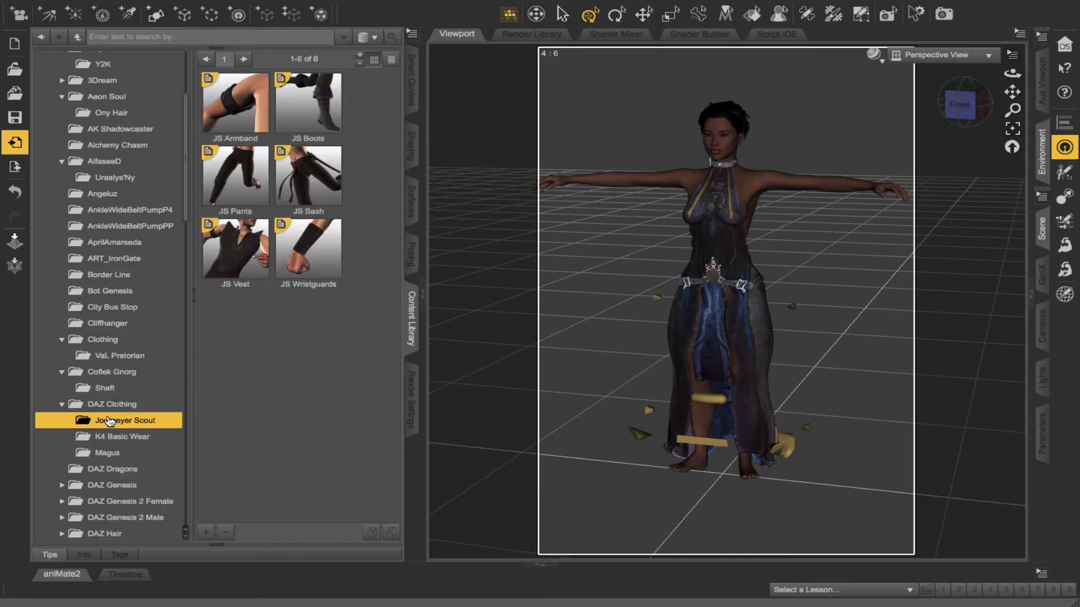
left_click(107, 437)
left_click(102, 454)
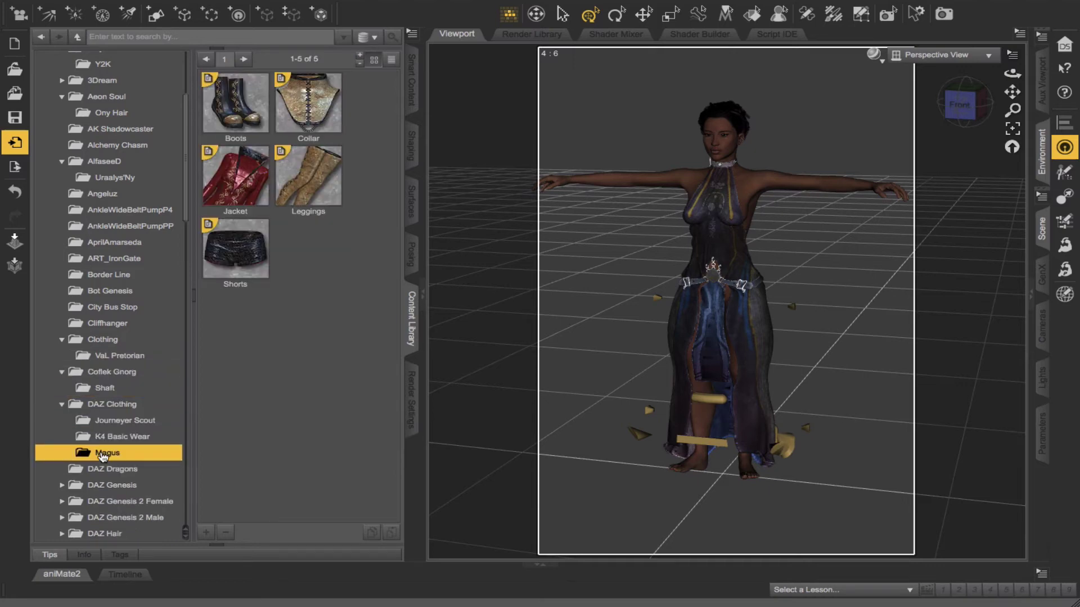
- Load PhSandals from the DAZ Genesis clothing folder PhOTS/Female into the scene
scroll(102, 456, "down", 1)
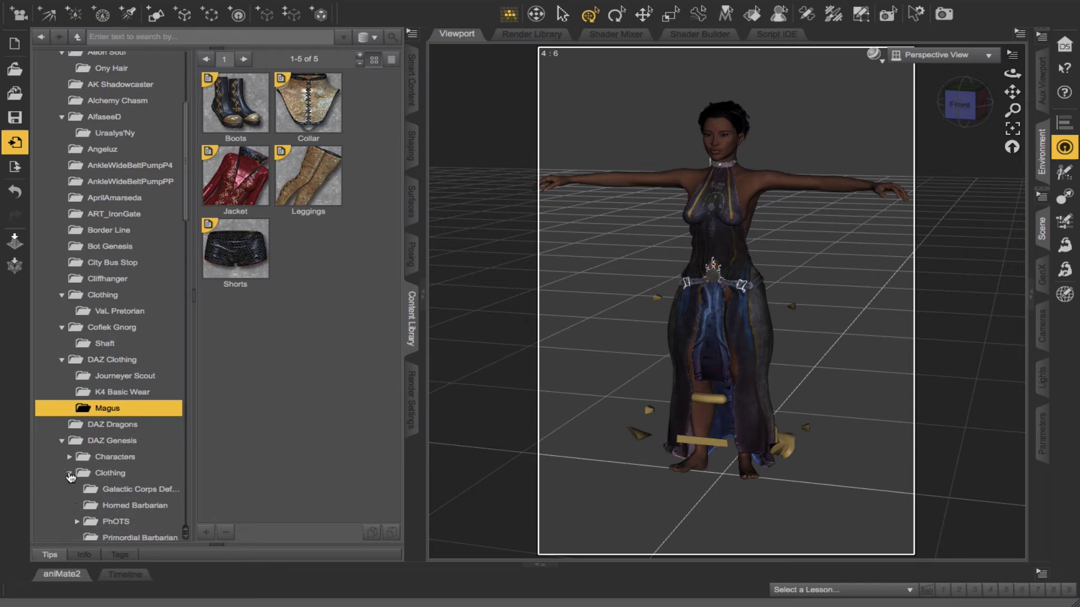
scroll(70, 477, "down", 5)
left_click(141, 302)
left_click(130, 286)
left_click(107, 272)
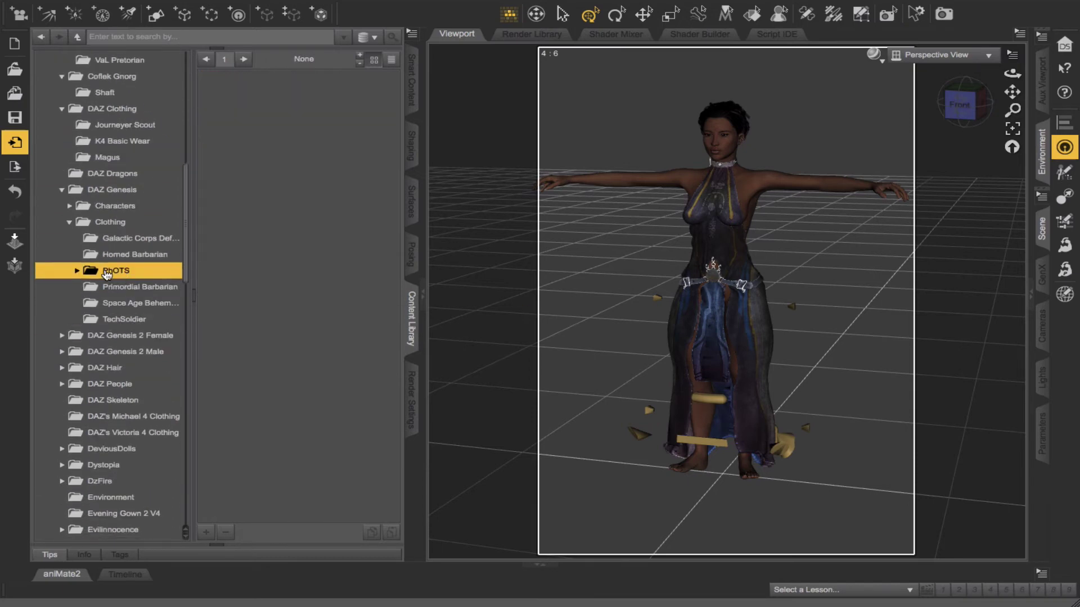
double_click(106, 271)
left_click(114, 287)
mouse_move(241, 276)
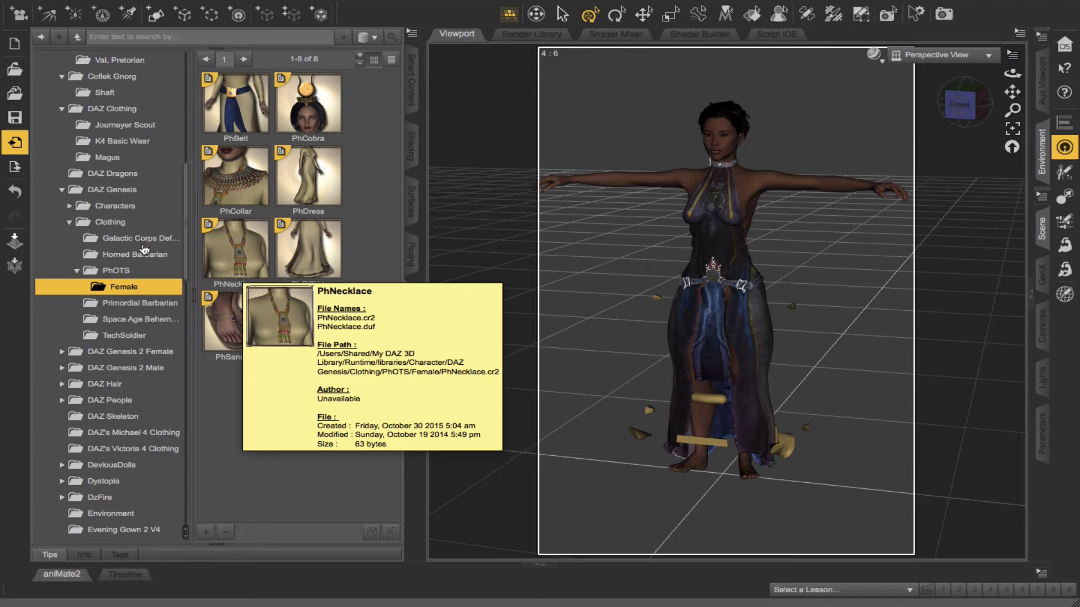
double_click(239, 336)
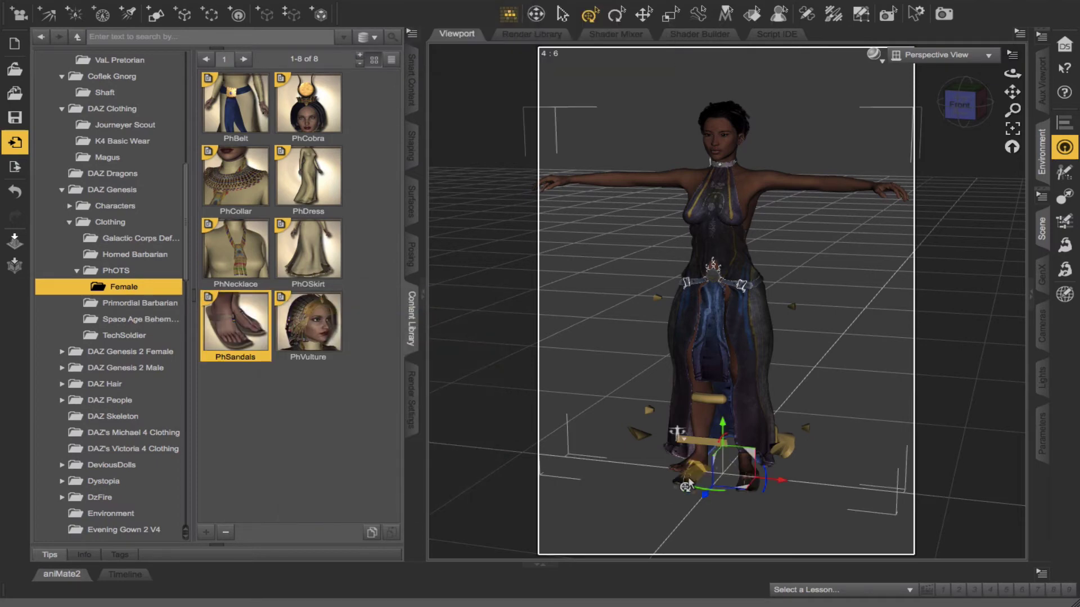
- Fit PhSandals to the Genesis figure
right_click(690, 482)
left_click(611, 375)
left_click(1012, 129)
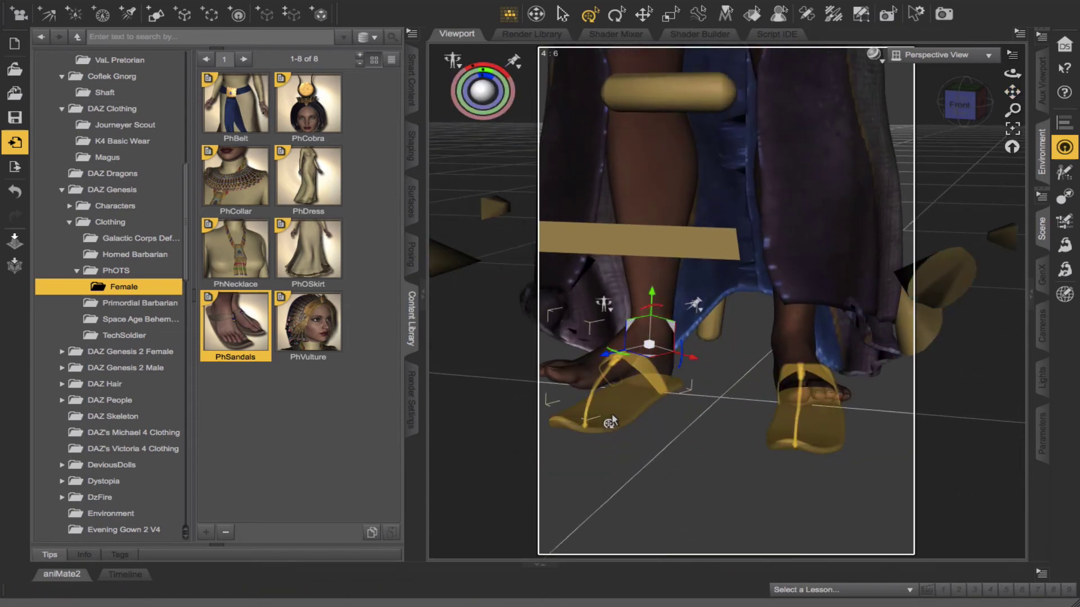
right_click(610, 422)
left_click(641, 476)
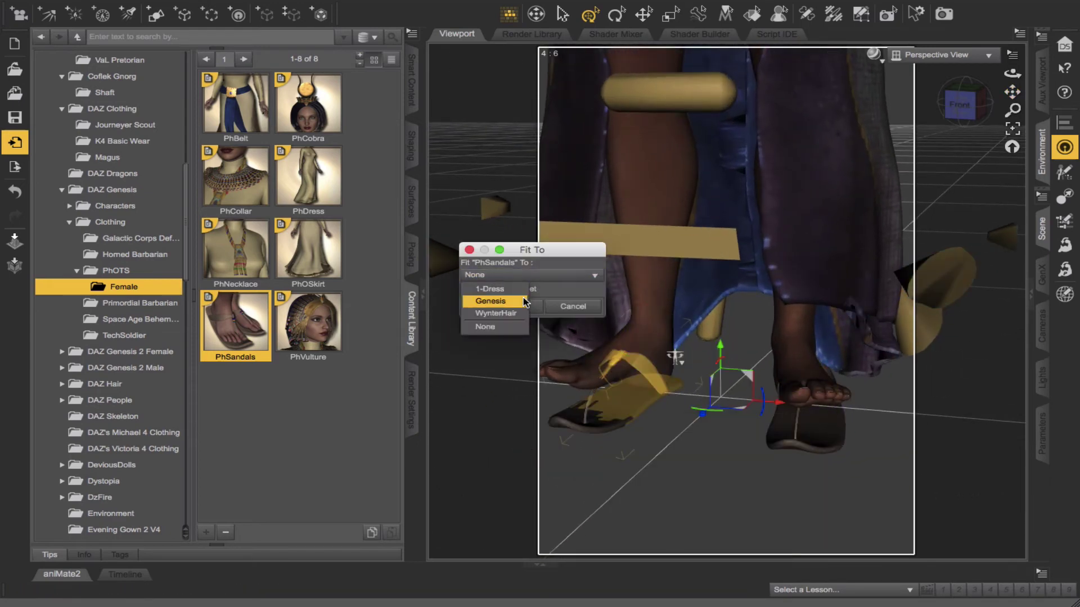
left_click(523, 301)
left_click(518, 307)
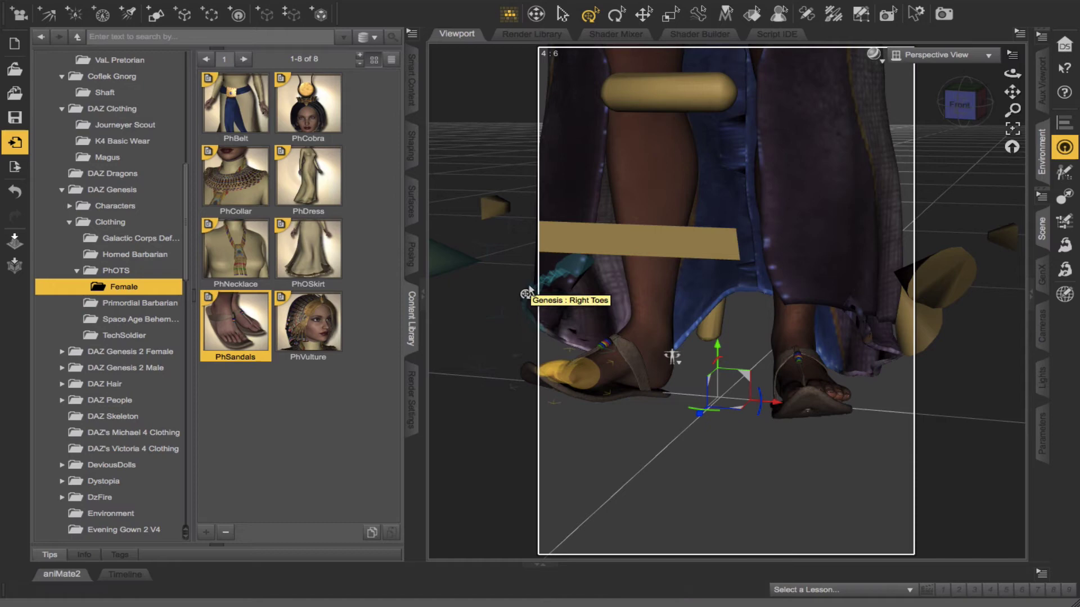
scroll(647, 332, "down", 5)
left_click_drag(1013, 91, 789, 238)
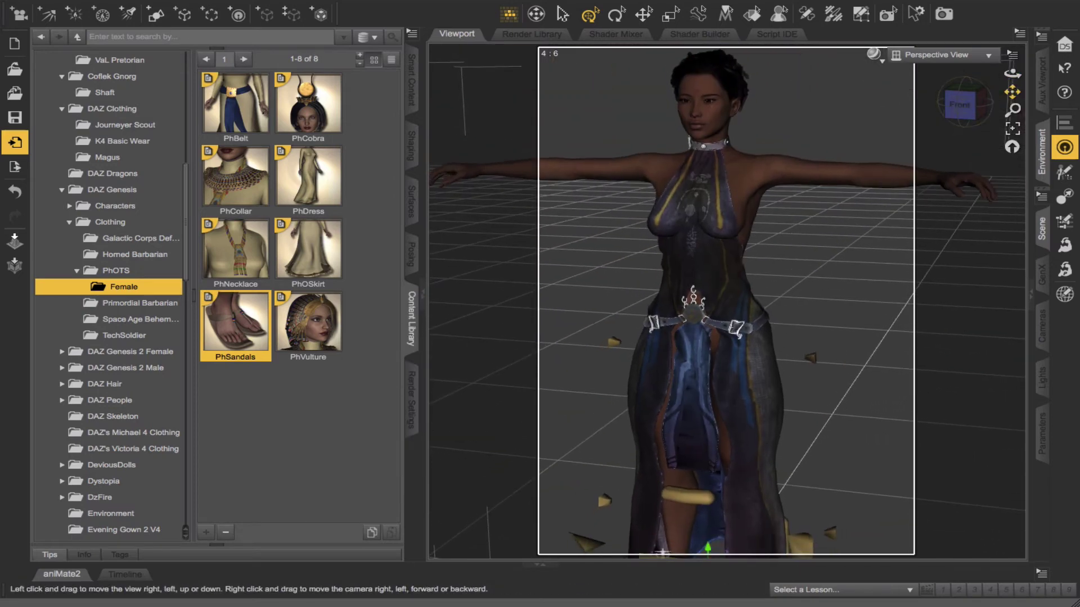
left_click_drag(1012, 92, 917, 84)
- Look through the remaining DAZ Genesis clothing folders and the DAZ Genesis 2 Female Basic Wear and Persian Beauty Outfit folders
key("Down")
key("Down")
key("Down")
key("Down")
key("Down")
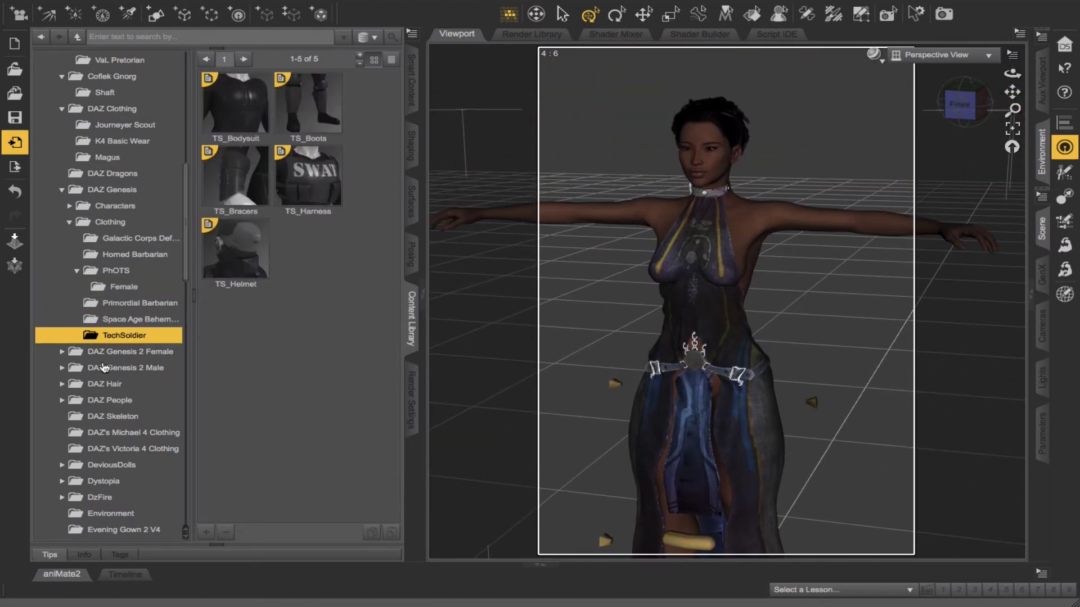
left_click(62, 352)
left_click(69, 368)
left_click(106, 385)
left_click(116, 400)
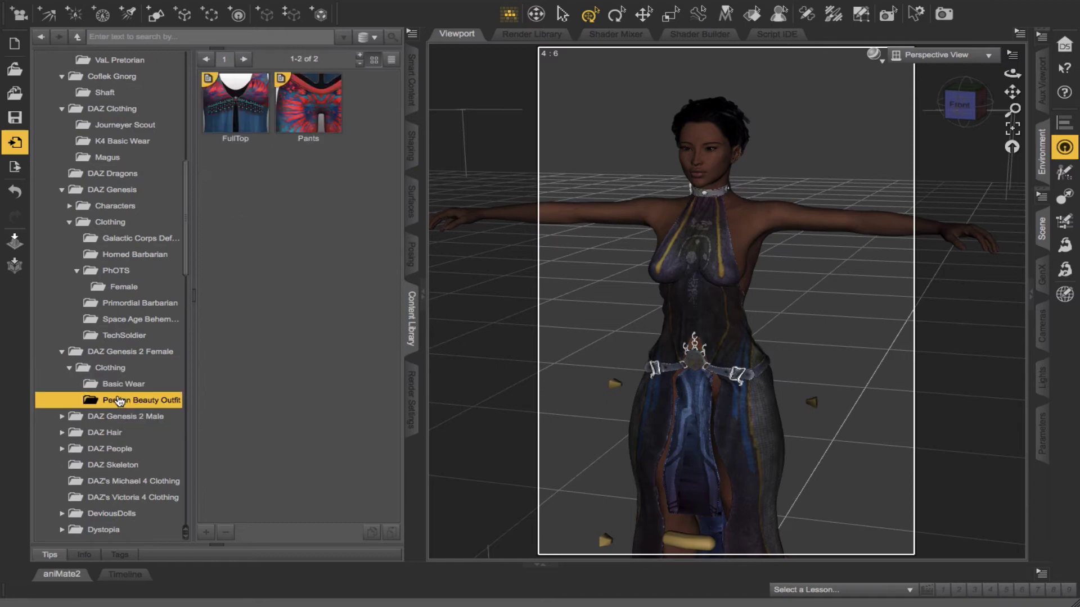
- Load Panties from the DAZ's Victoria 4 Clothing folder without Auto-Fit and hide 1-Dress
scroll(118, 400, "down", 5)
left_click(62, 353)
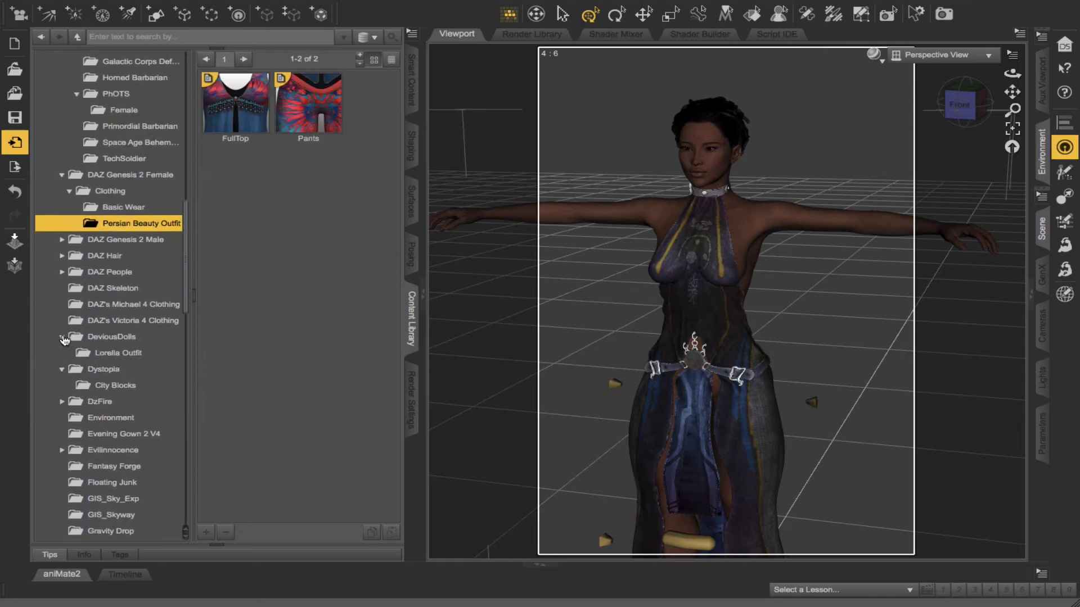
left_click(95, 274)
left_click(62, 272)
left_click(90, 353)
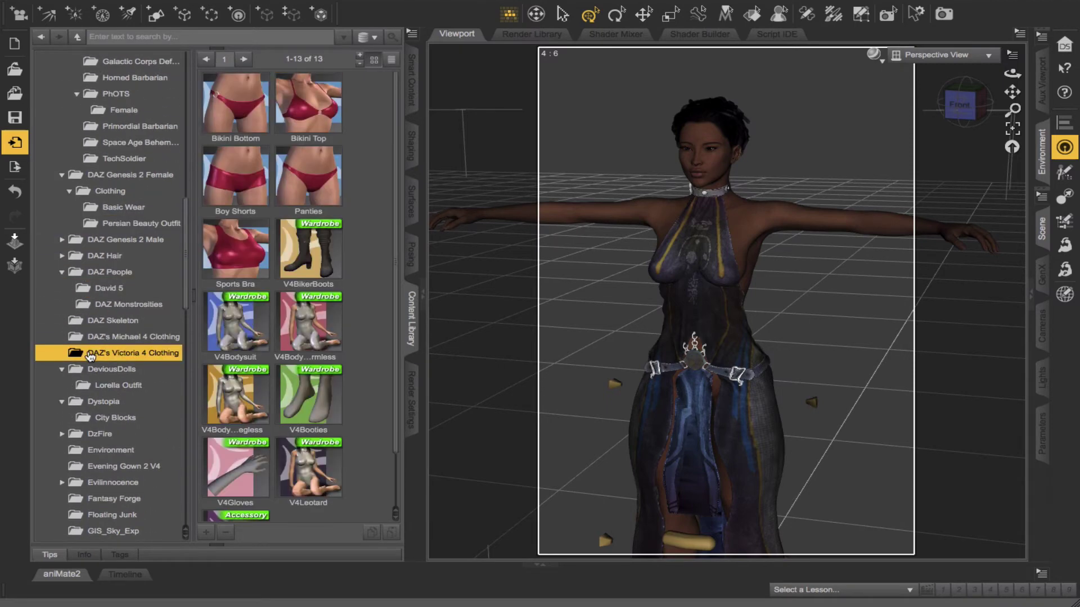
double_click(313, 184)
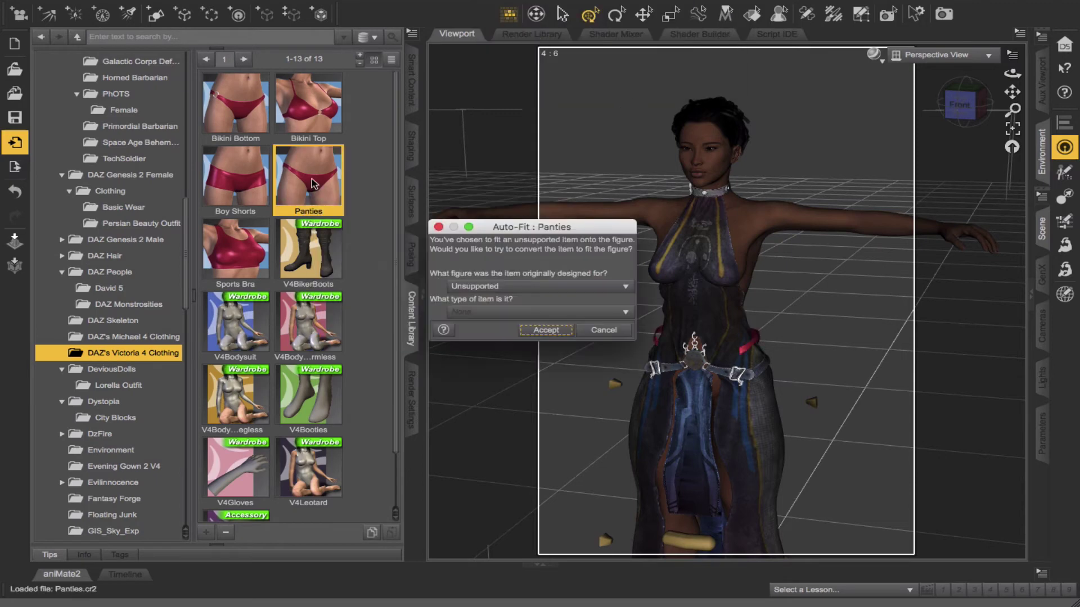
left_click(603, 330)
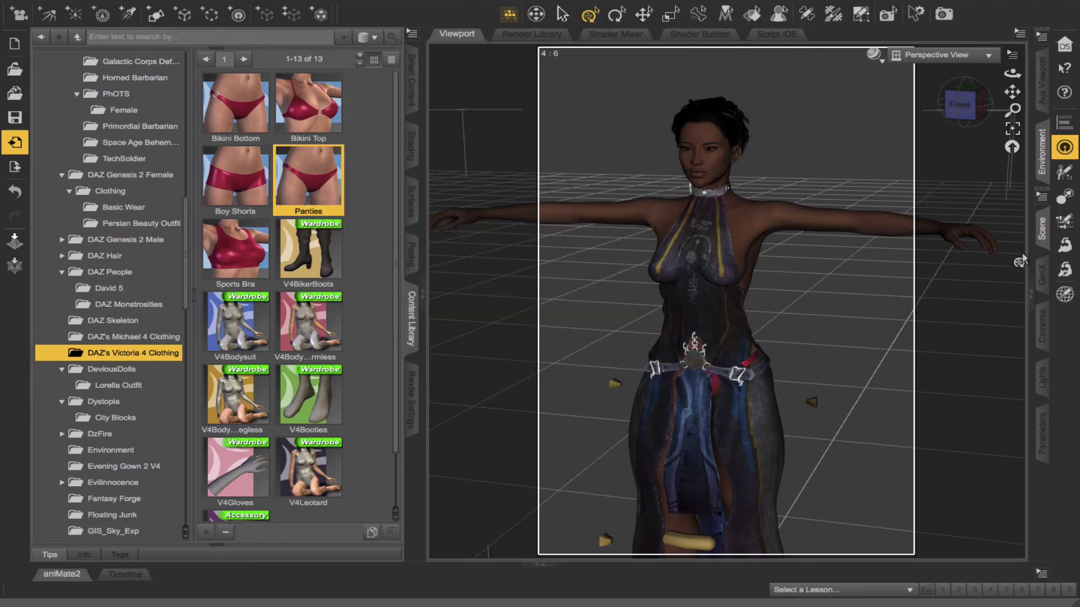
left_click(1041, 227)
left_click(783, 458)
- Auto-Fit Panties to the Genesis figure, with Victoria 4 as the original figure and a Bodysuit item type
left_click(843, 485)
right_click(844, 484)
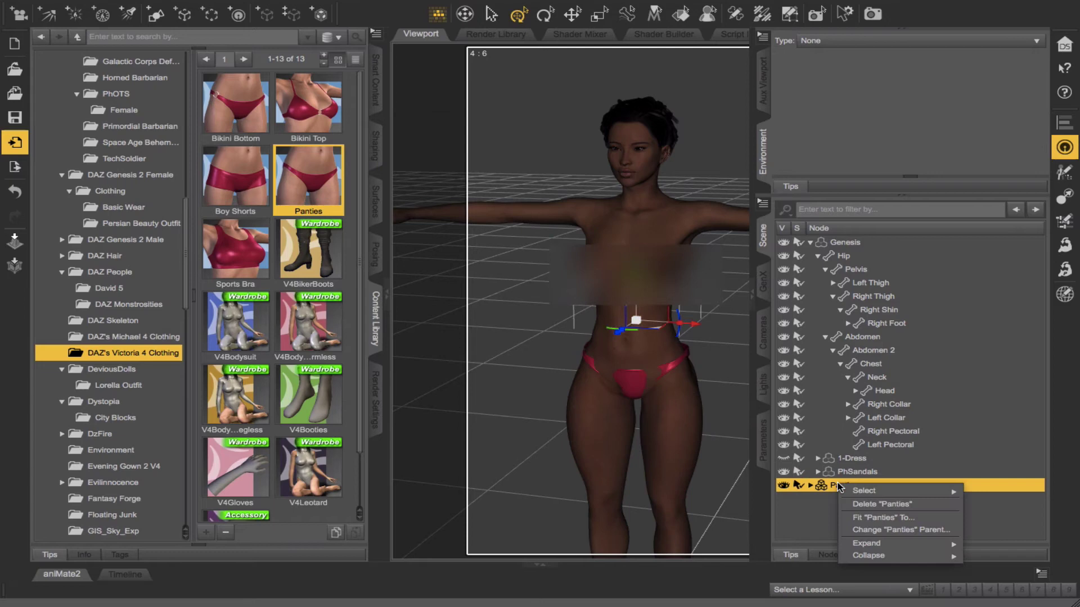
left_click(877, 518)
left_click(500, 274)
left_click(509, 300)
left_click(512, 308)
left_click(506, 287)
left_click(497, 382)
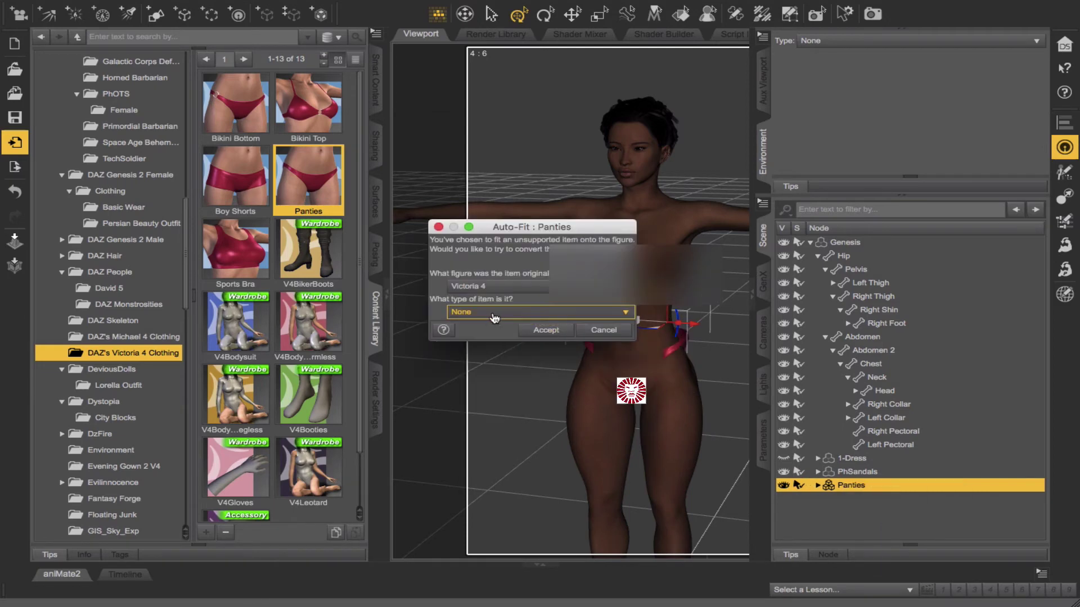
left_click(496, 313)
left_click(526, 340)
left_click(545, 330)
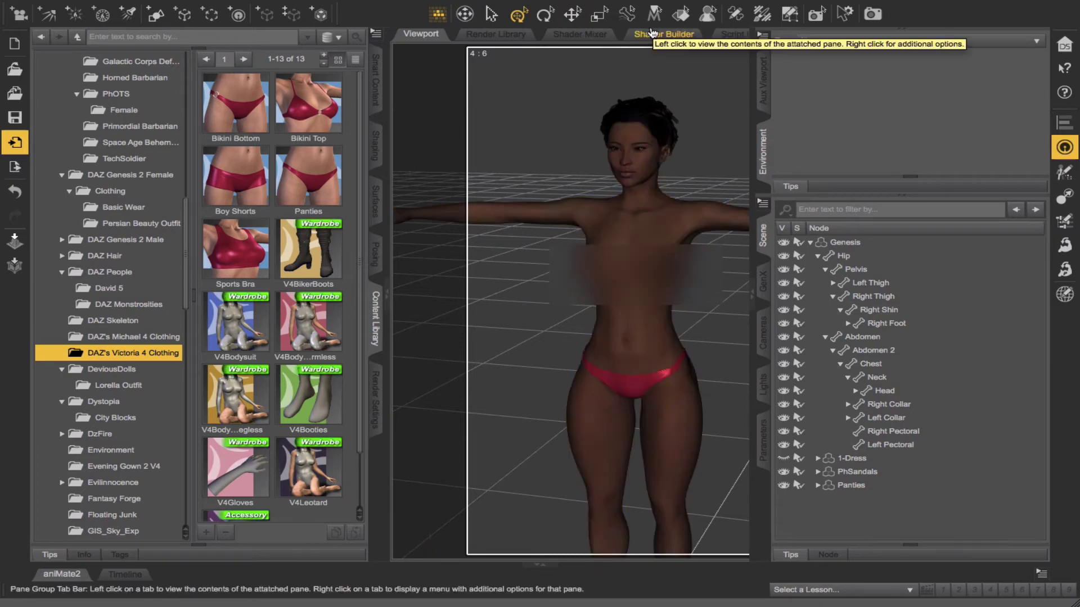
- Set the Diffuse Color of the Panties surfaces to navy blue 0, 0, 56
left_click(681, 14)
left_click(681, 454)
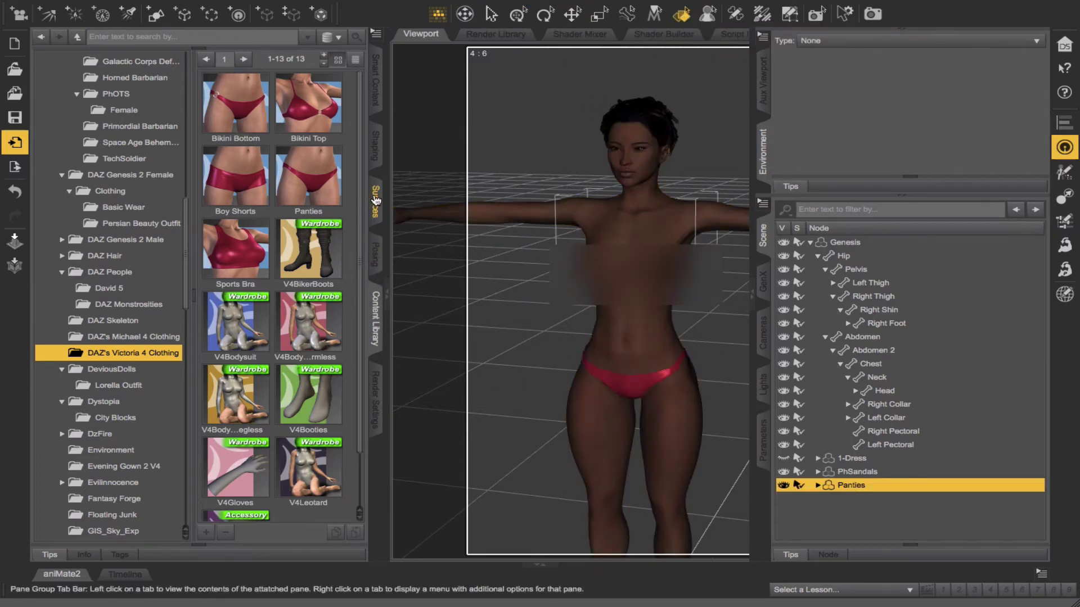
left_click(375, 200)
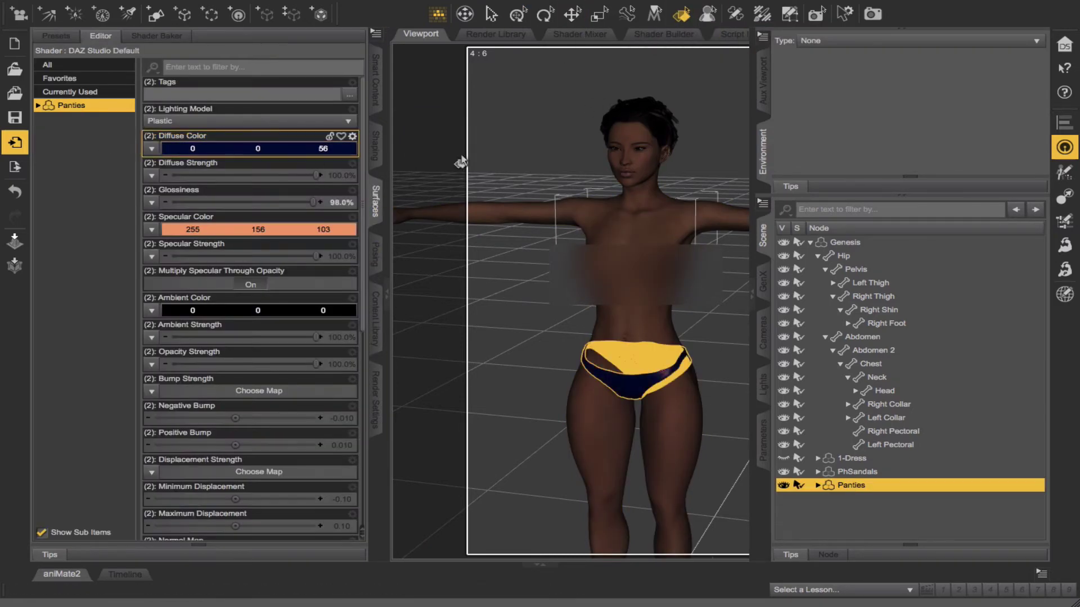
- Deselect Panties and make 1-Dress visible again on the figure
left_click(713, 301)
left_click(785, 458)
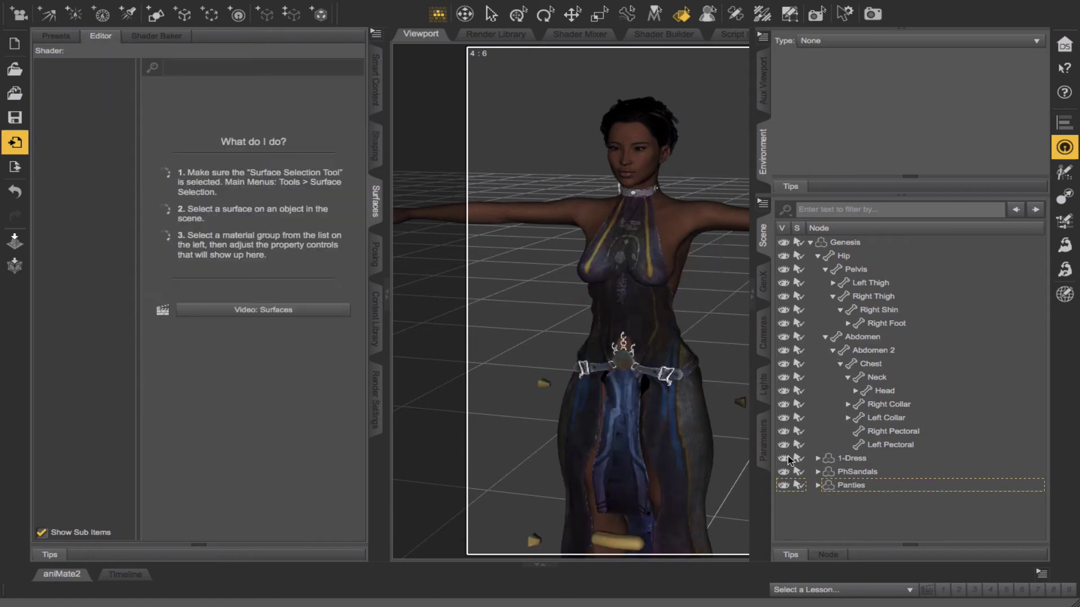
left_click(763, 249)
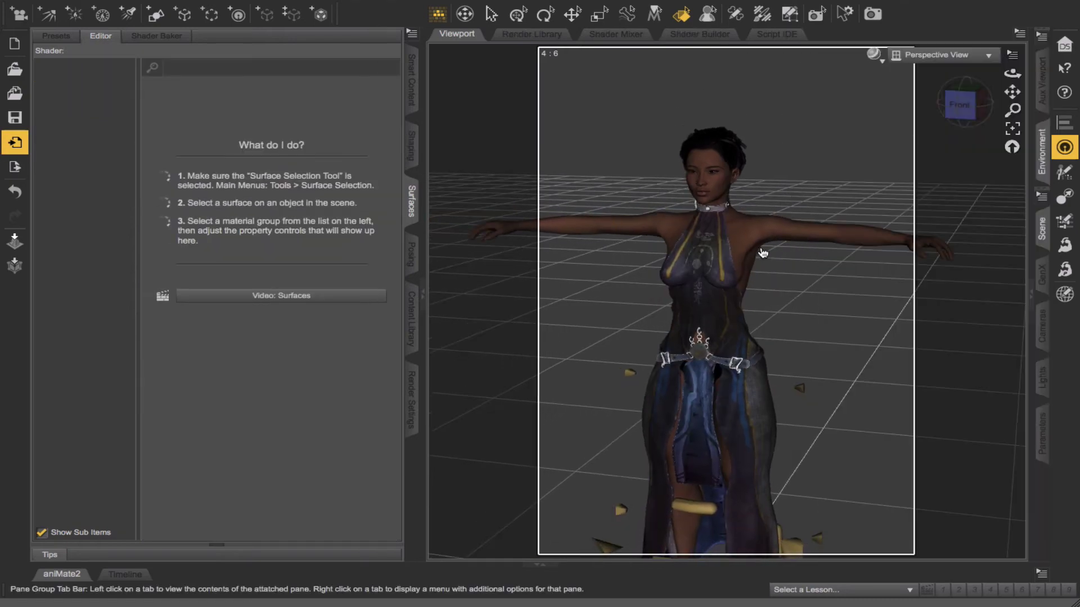
left_click_drag(965, 105, 849, 116)
left_click(977, 104)
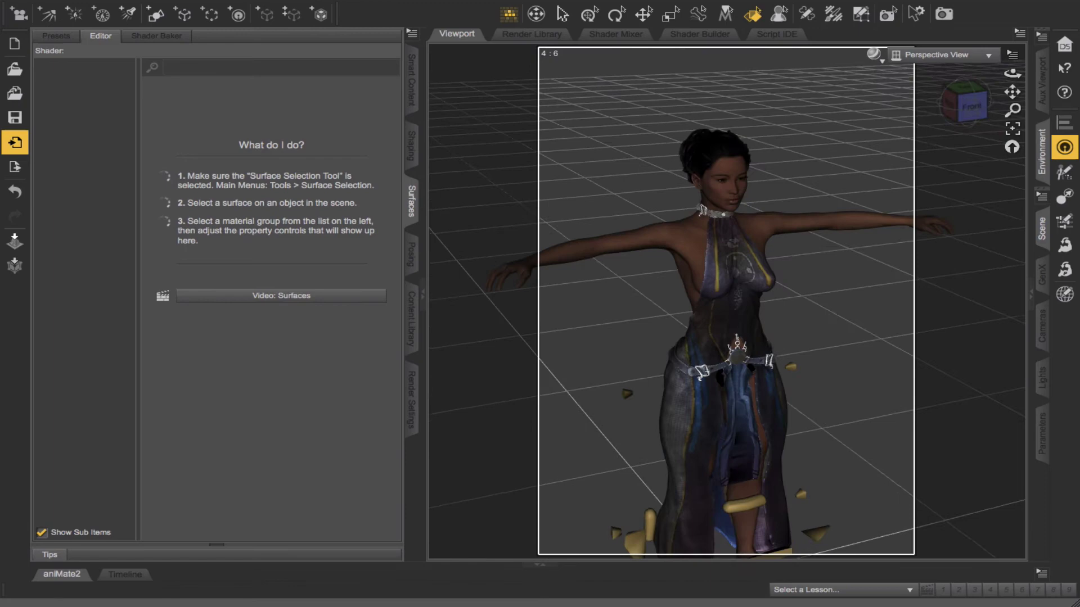
- Look through the figure folders from DAZ's Victoria 4 Clothing to HeavyMech for further wearable items
left_click(411, 301)
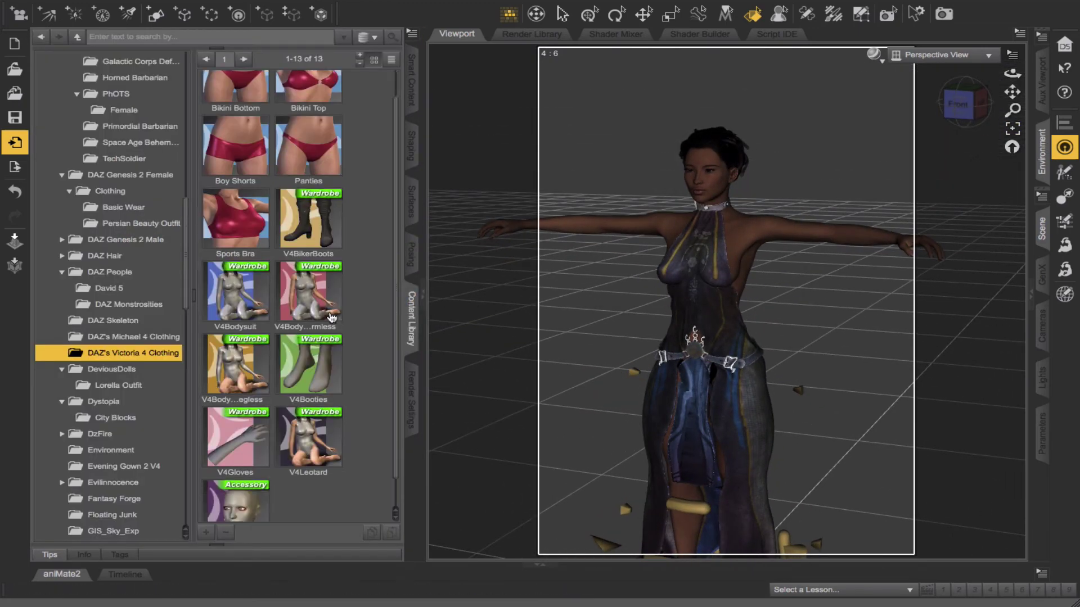
scroll(104, 417, "down", 5)
left_click(103, 333)
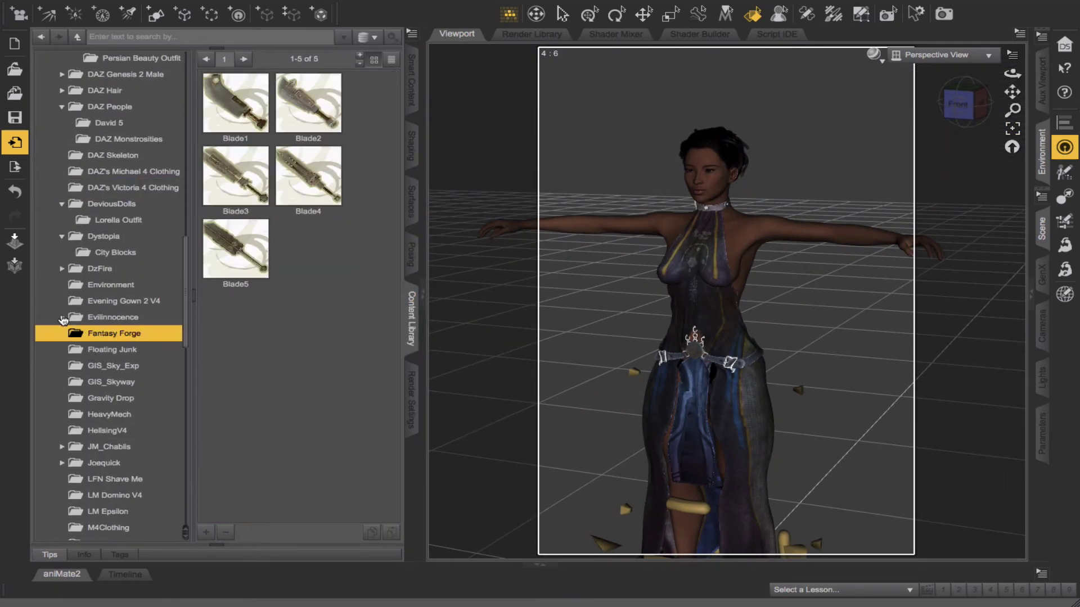
left_click(62, 317)
left_click(96, 366)
left_click(97, 383)
left_click(98, 400)
left_click(97, 432)
scroll(110, 421, "down", 4)
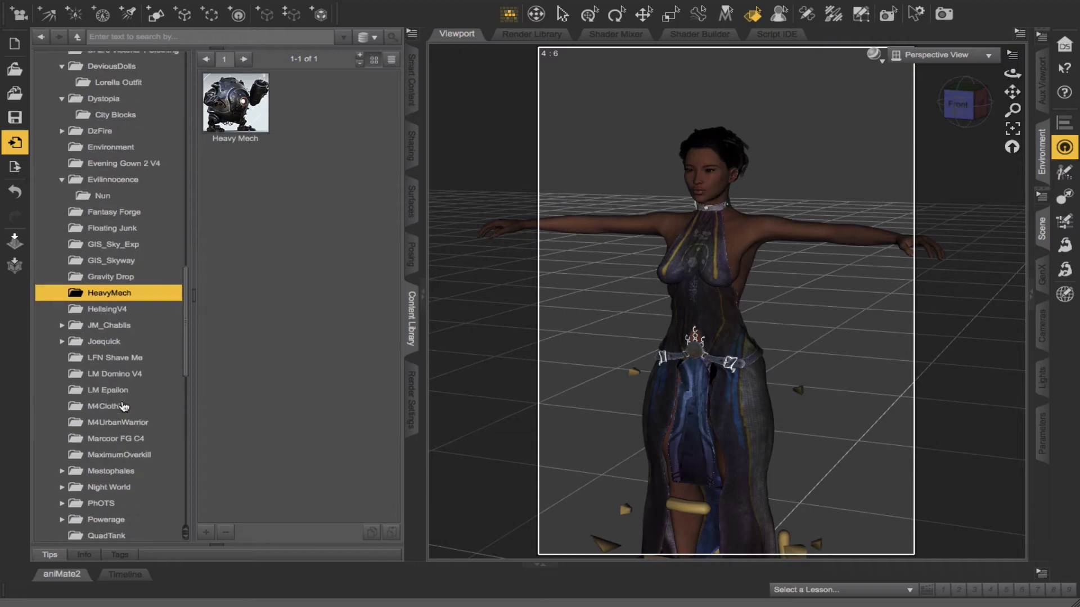
- Examine the clothing in the folders from LM Domino V4 and LM Epsilon through Mestophales Rapier to Midnight Hunter Clothes
left_click(99, 371)
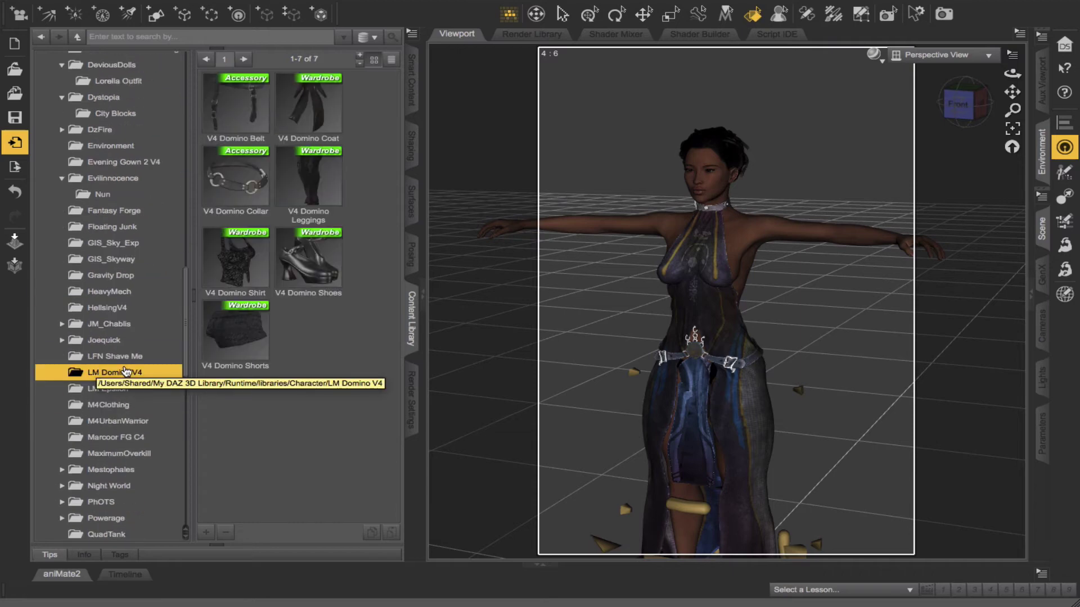
scroll(125, 371, "down", 1)
left_click(110, 329)
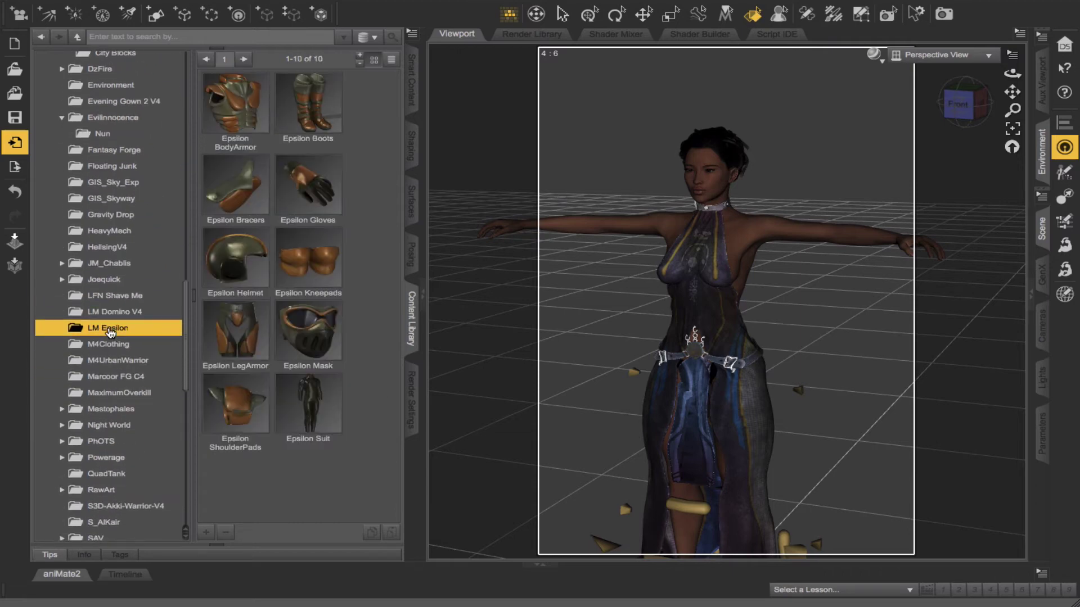
left_click(109, 344)
left_click(110, 376)
left_click(112, 393)
left_click(64, 410)
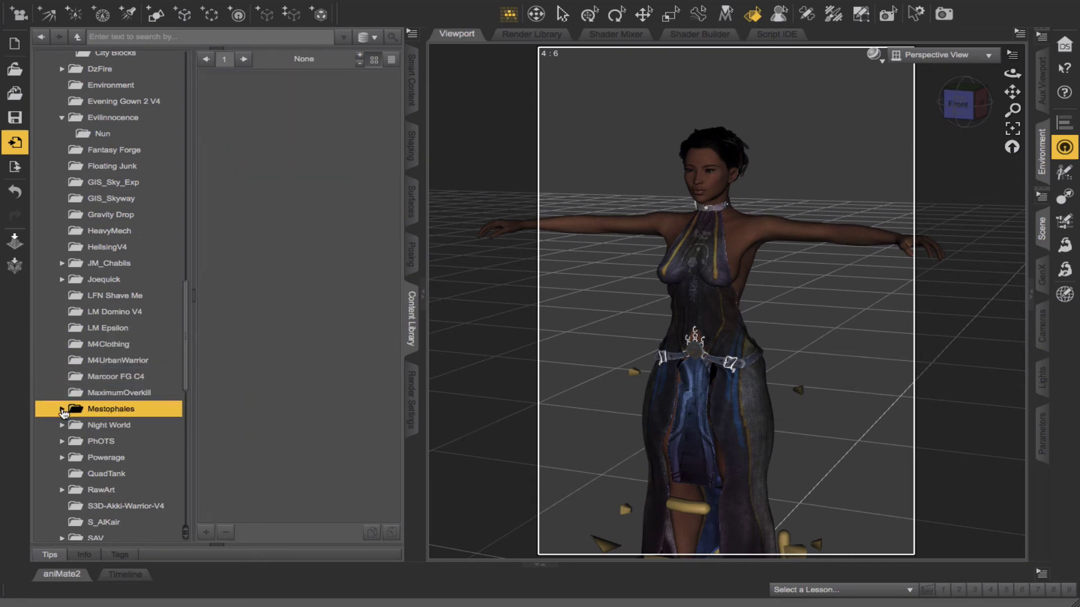
left_click(68, 427)
left_click(112, 441)
left_click(76, 441)
scroll(63, 394, "down", 2)
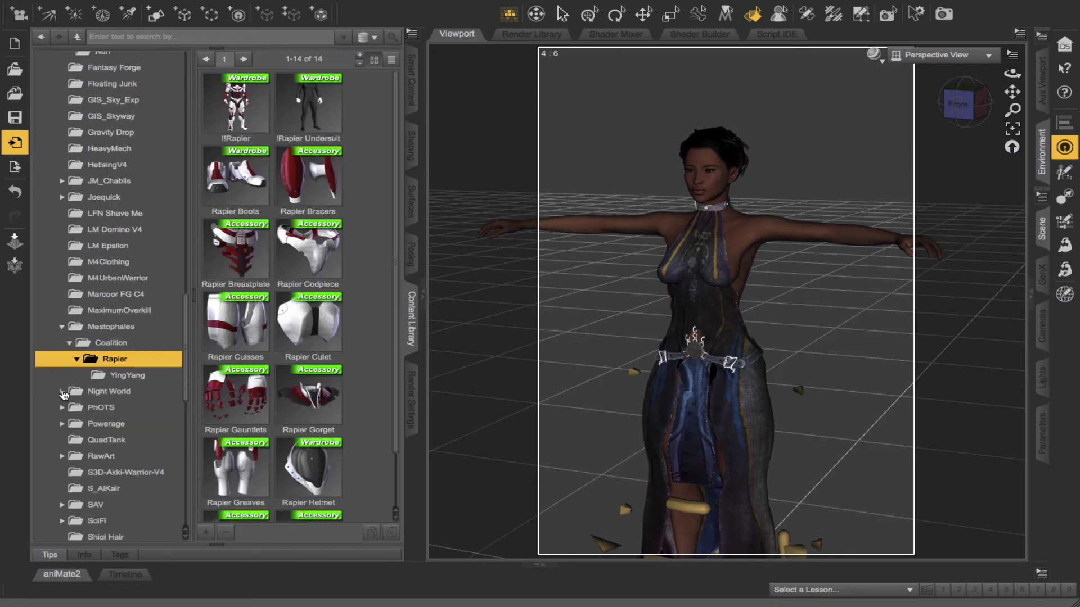
left_click(112, 425)
scroll(112, 426, "down", 3)
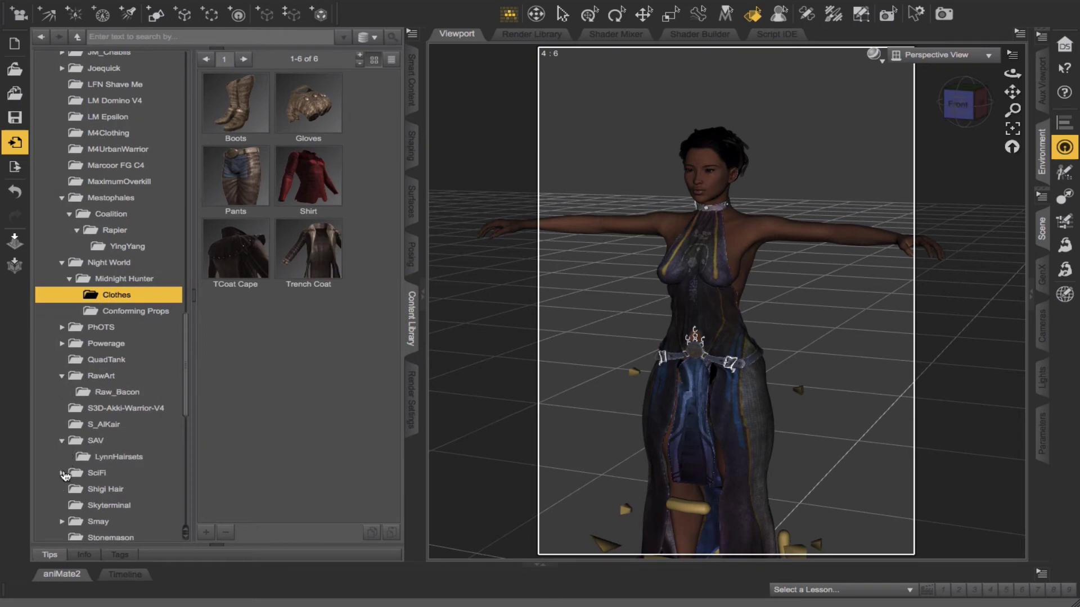
- Examine the clothing in The3dWizard V4 Clothes, umblefugly DragonLord and VaL Arkana folders
scroll(82, 366, "down", 3)
scroll(86, 445, "down", 2)
left_click(62, 398)
left_click(104, 429)
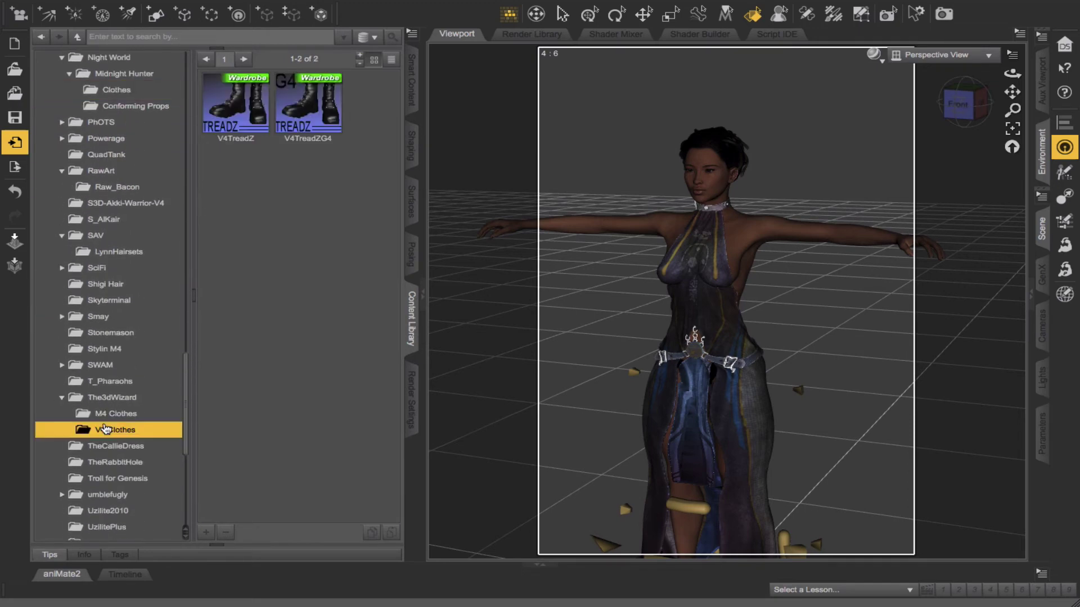
scroll(105, 429, "down", 3)
left_click(62, 373)
left_click(90, 381)
scroll(93, 374, "down", 2)
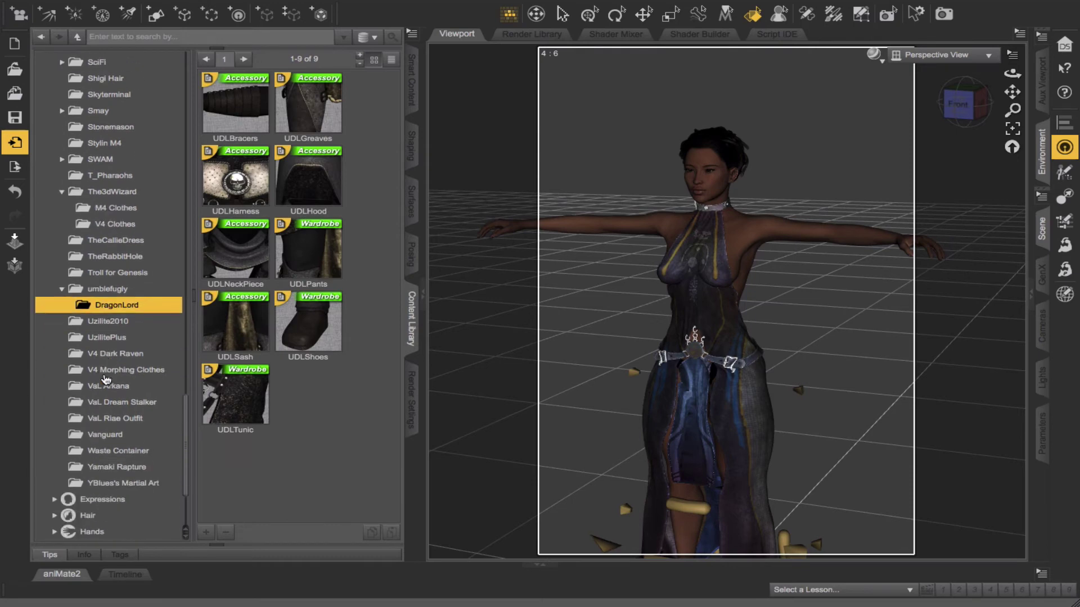
left_click(97, 366)
left_click(98, 388)
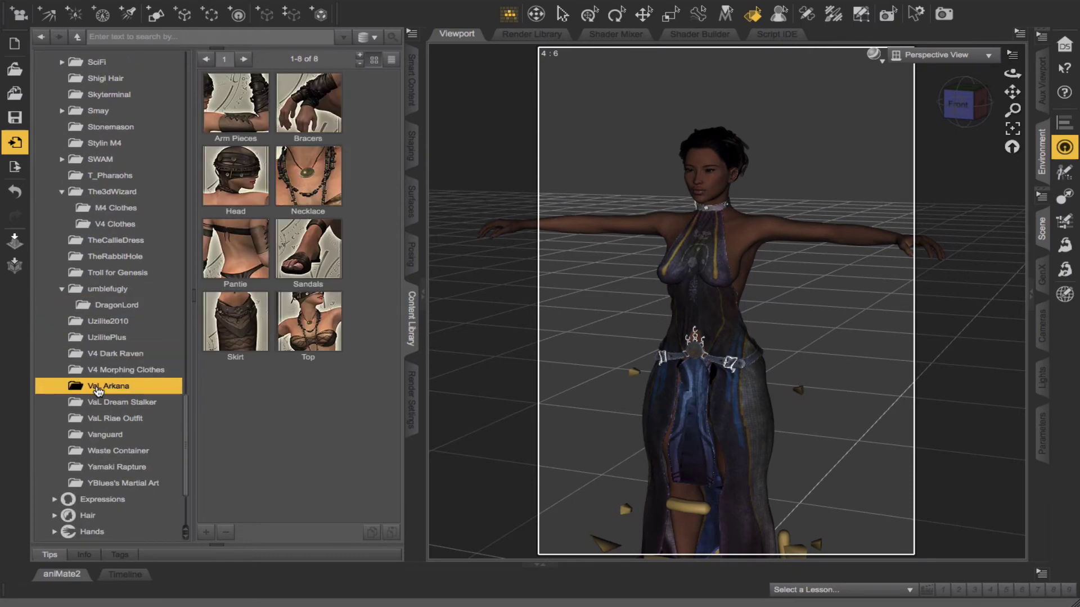
- Load Bracers from the VaL Arkana folder and Auto-Fit them to the Genesis figure
left_click(1019, 266)
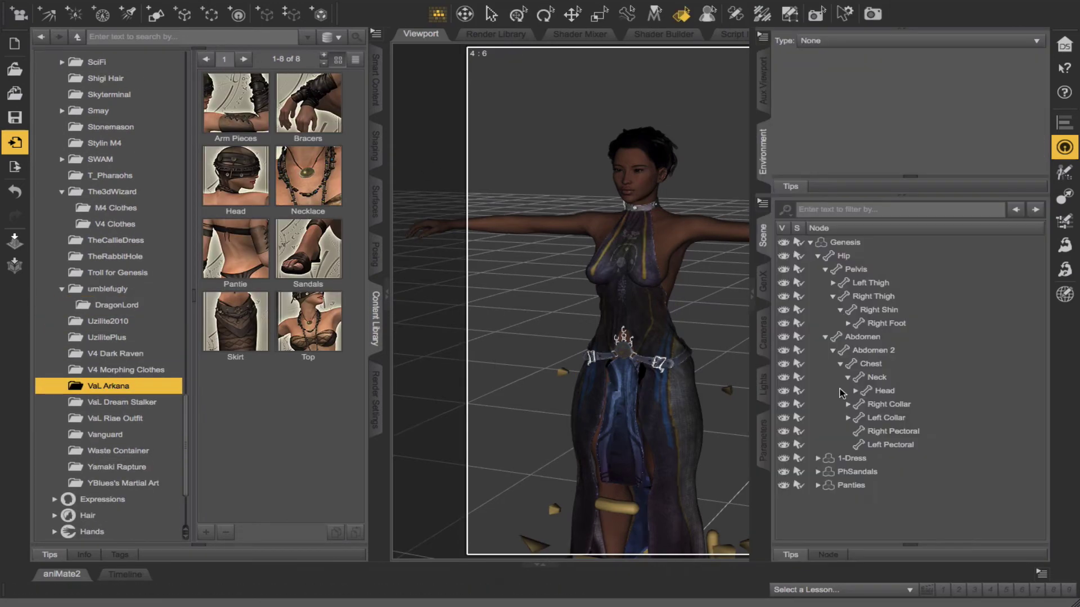
left_click(763, 236)
double_click(308, 104)
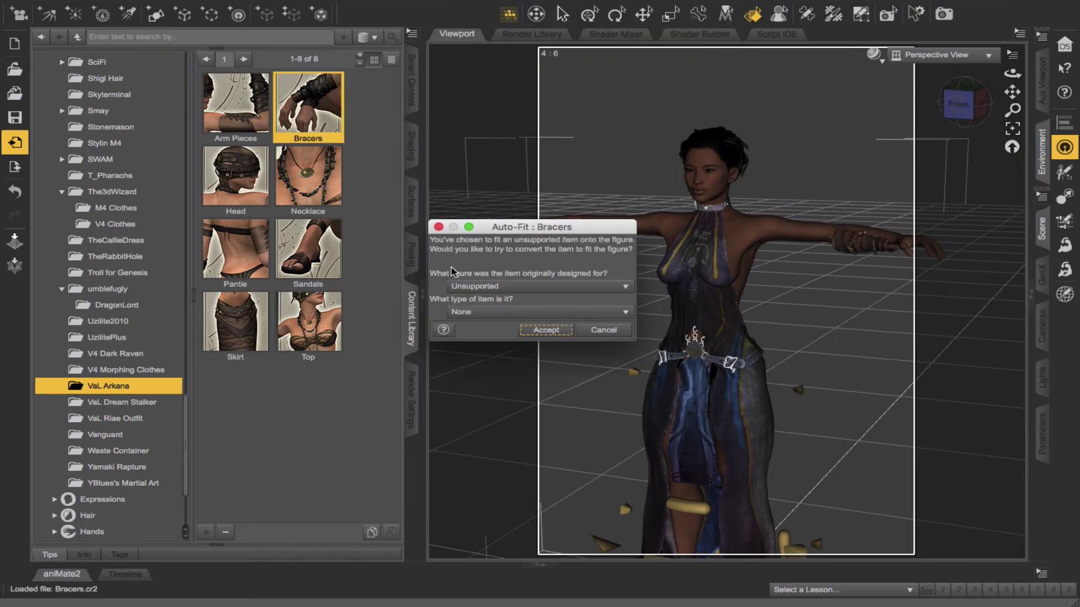
left_click(533, 353)
left_click(554, 331)
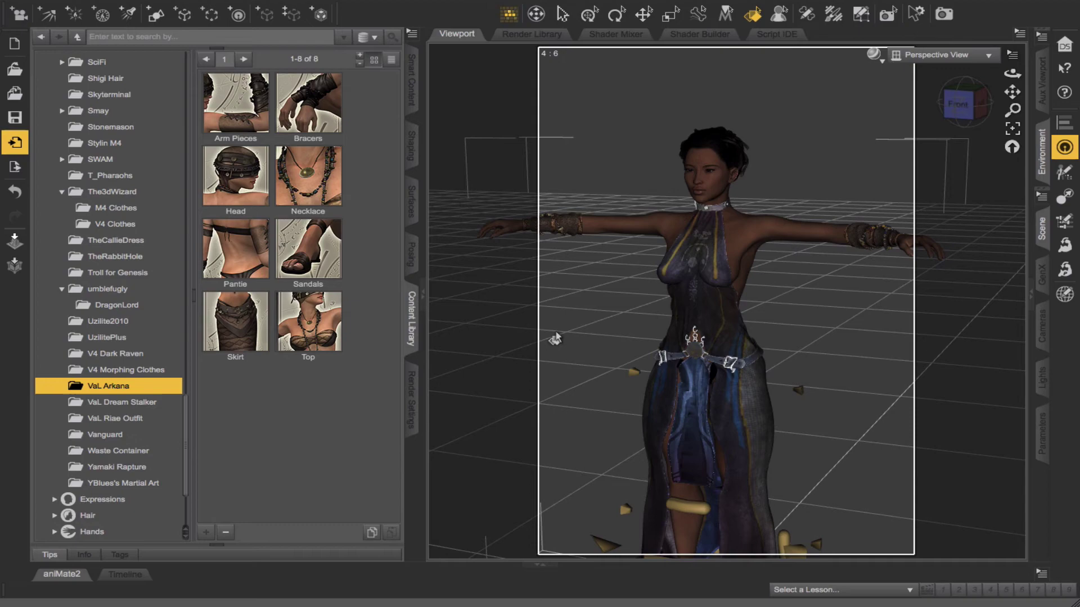
- Load the Necklace from the VaL Arkana folder and Auto-Fit it to Genesis as a loose Bodysuit item designed for Victoria 4
left_click_drag(965, 104, 607, 103)
scroll(963, 106, "down", 4)
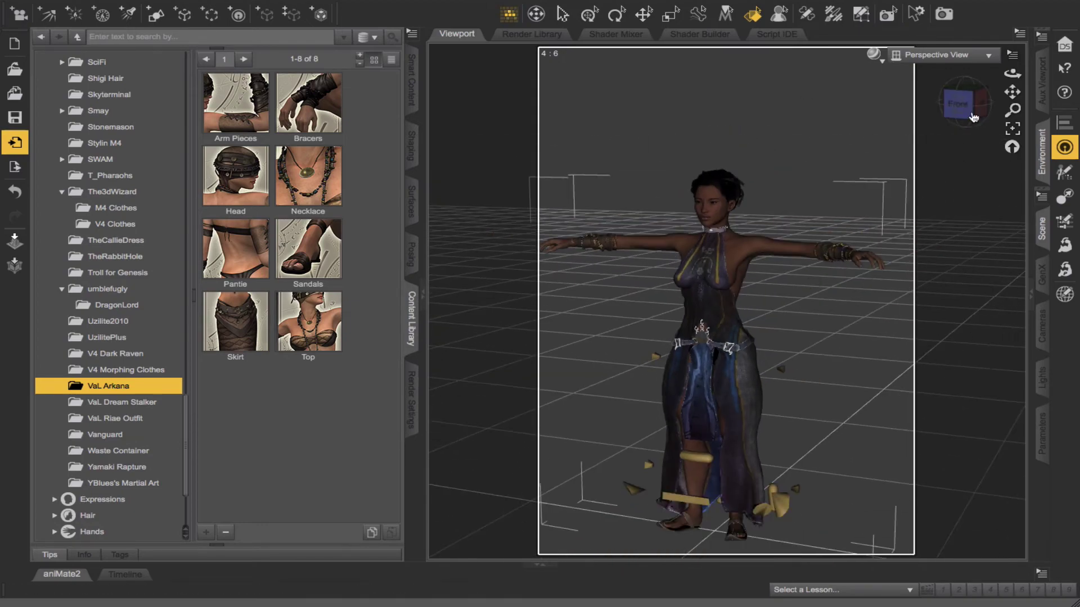
left_click_drag(1013, 92, 984, 54)
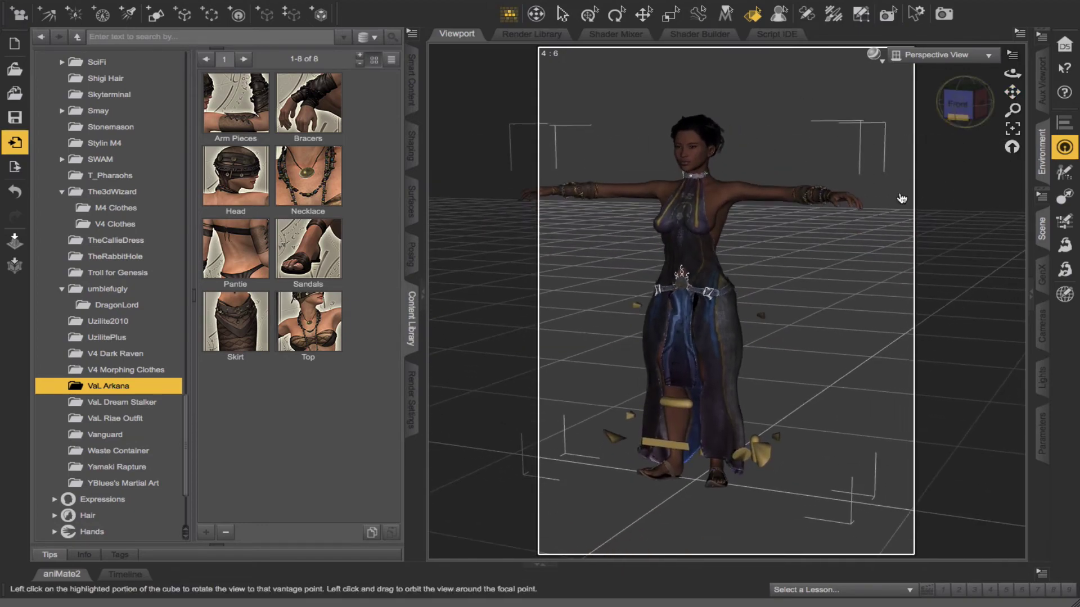
double_click(308, 177)
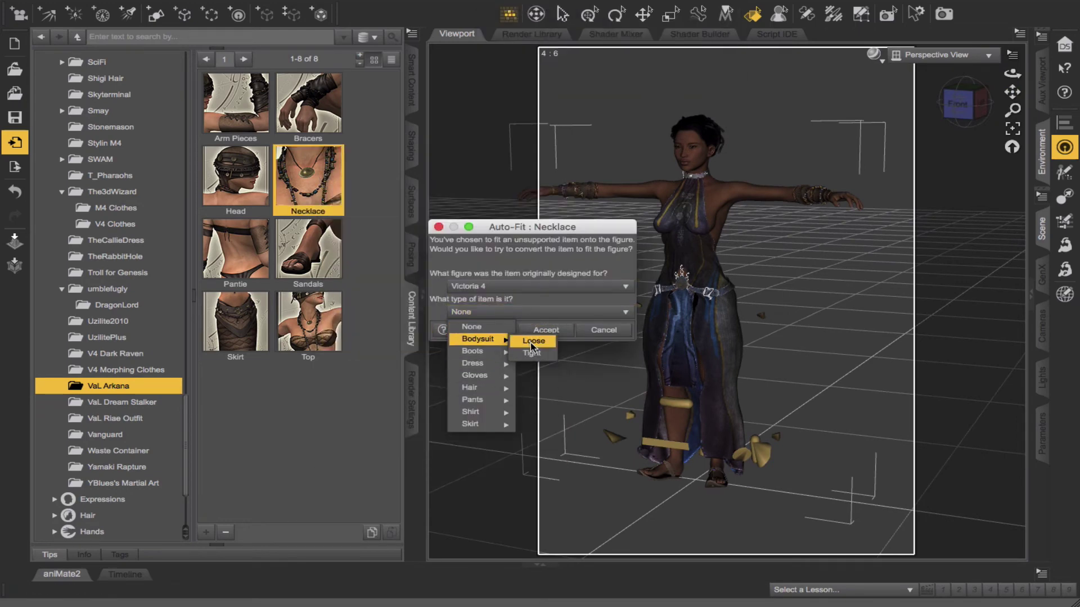
left_click(545, 330)
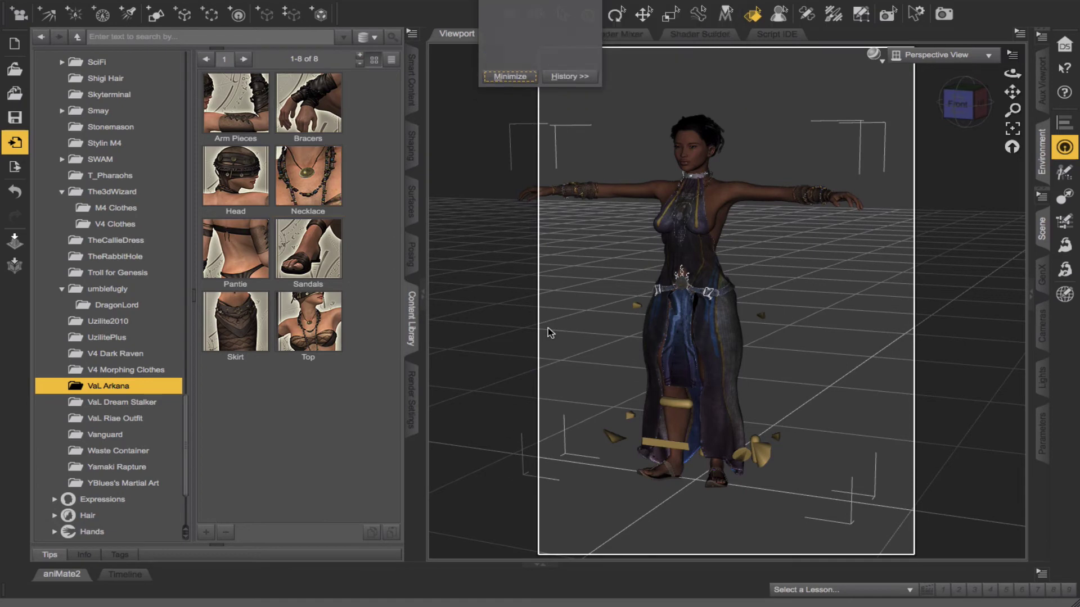
- Examine how the fitted necklace sits over the dress from the front and the figure's left side
left_click(1039, 236)
left_click(375, 319)
scroll(401, 124, "up", 10)
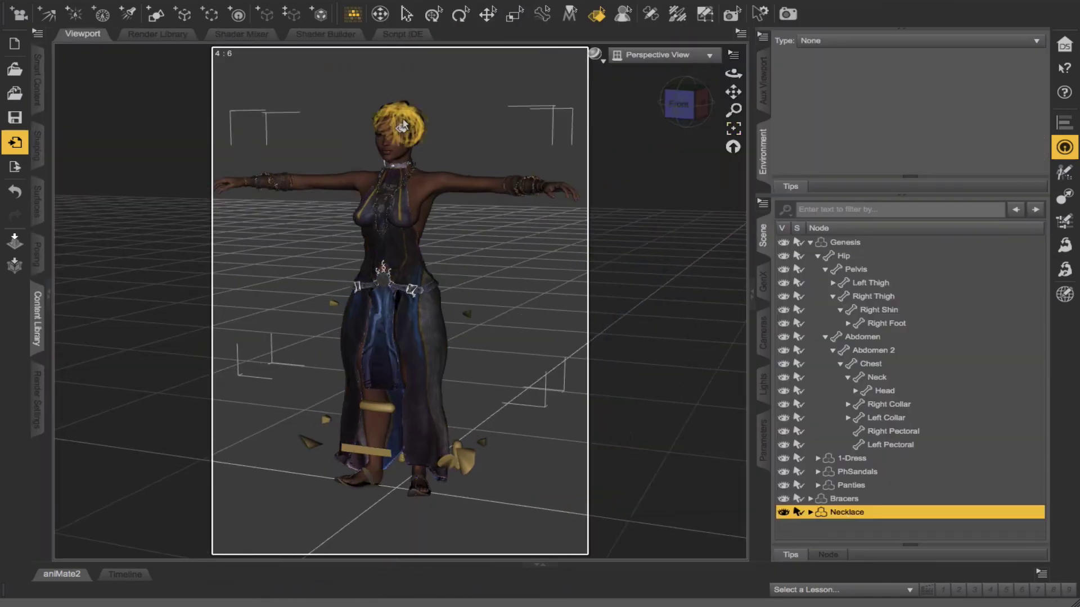
left_click_drag(733, 92, 747, 225)
scroll(654, 111, "up", 3)
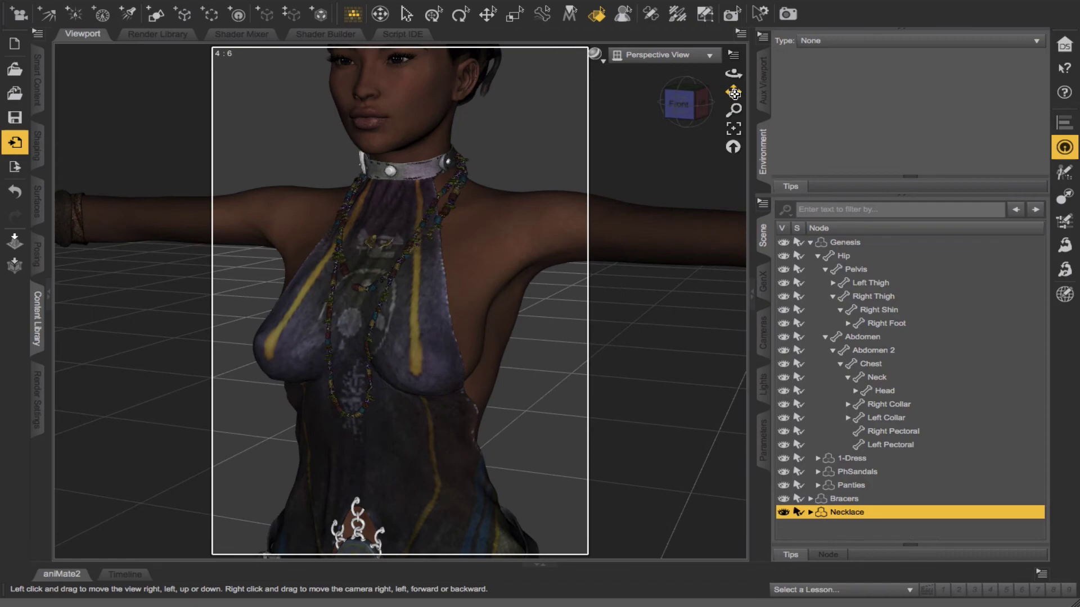
left_click_drag(733, 92, 745, 198)
left_click(679, 105)
left_click_drag(682, 106, 730, 36)
scroll(612, 241, "down", 5)
left_click(702, 110)
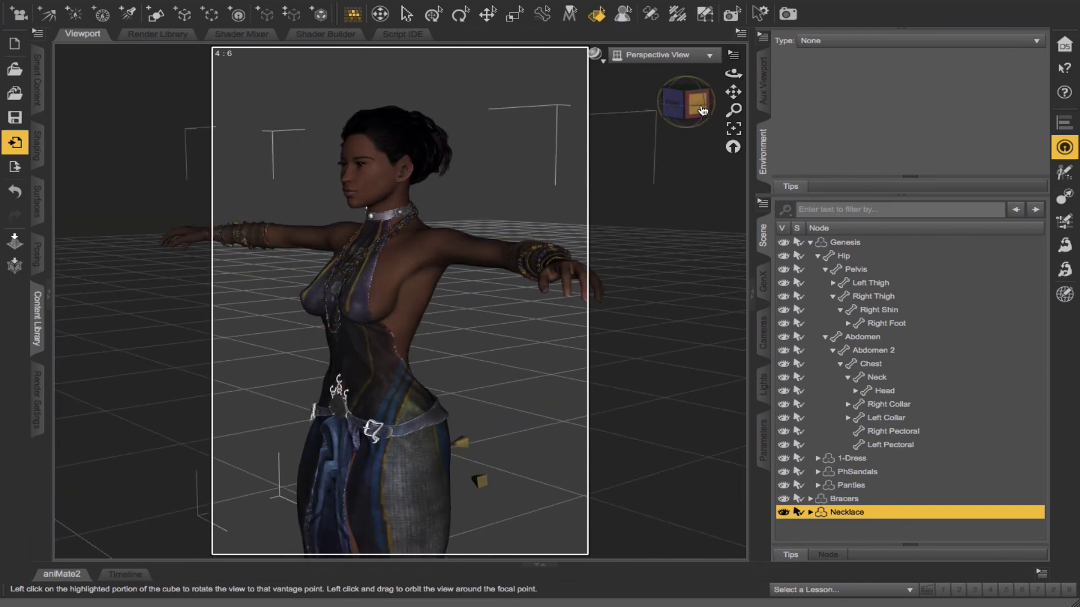
- Load DSHead from the VaL Dream Stalker folder onto Genesis, accepting Unsupported as its original figure, and check the headpiece from several angles
left_click(762, 235)
left_click(37, 318)
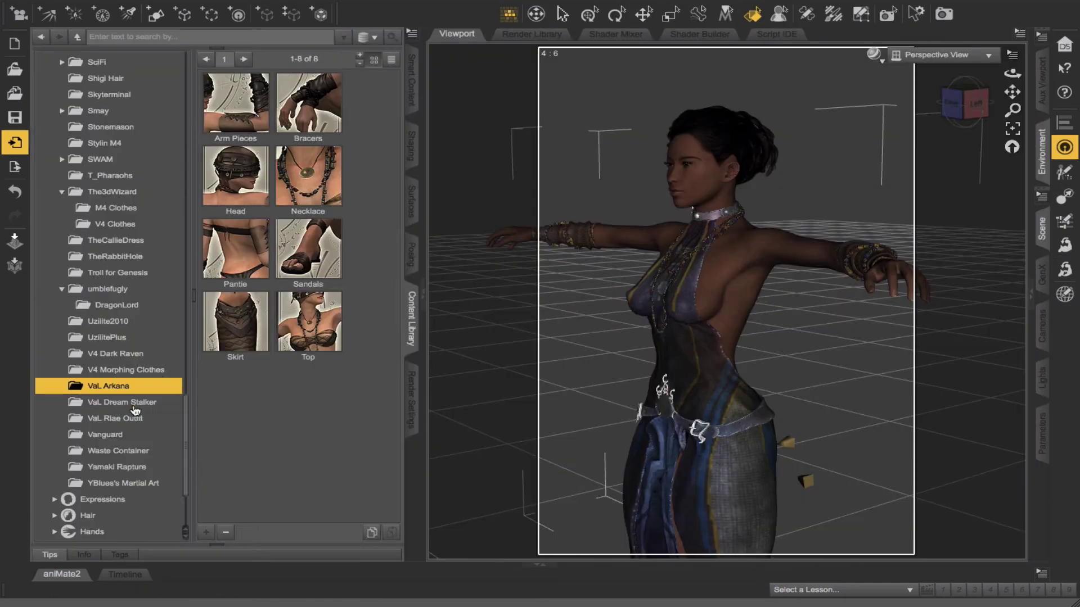
left_click(134, 404)
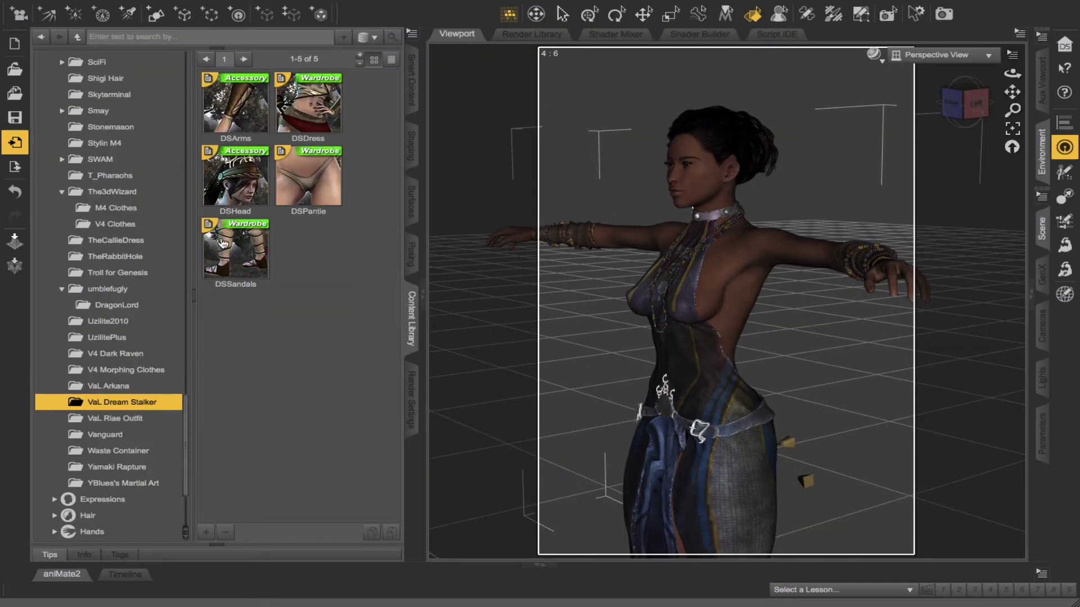
double_click(241, 179)
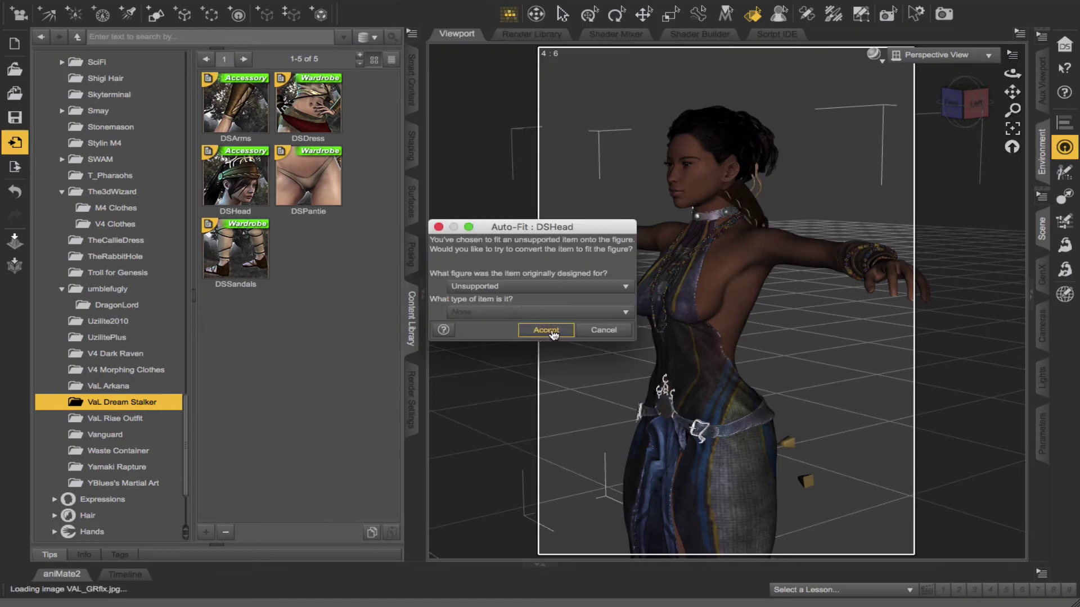
left_click(545, 330)
left_click(967, 108)
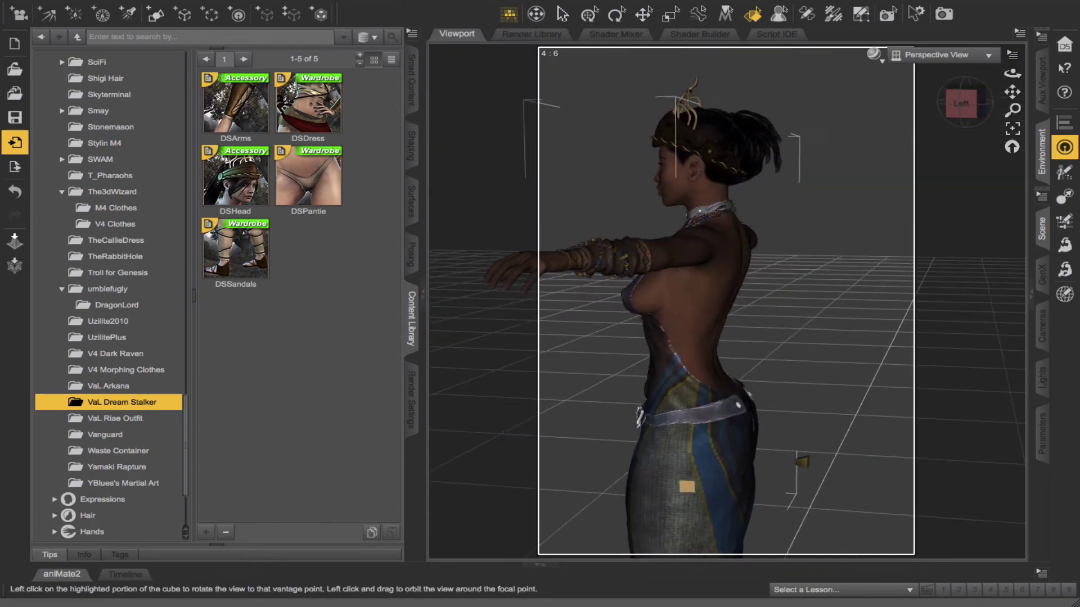
left_click(967, 108)
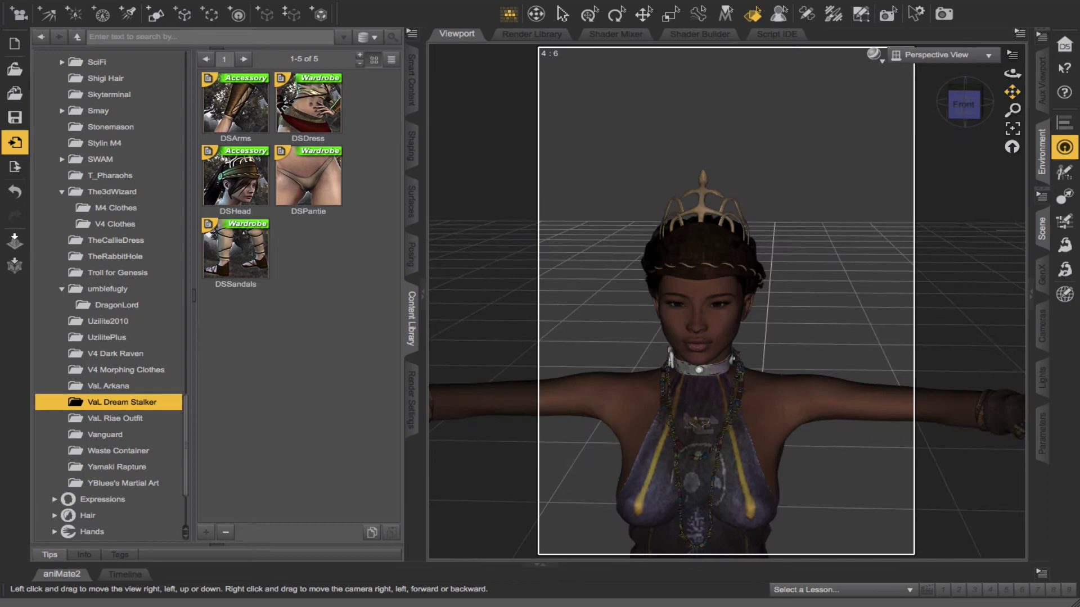
left_click(966, 103)
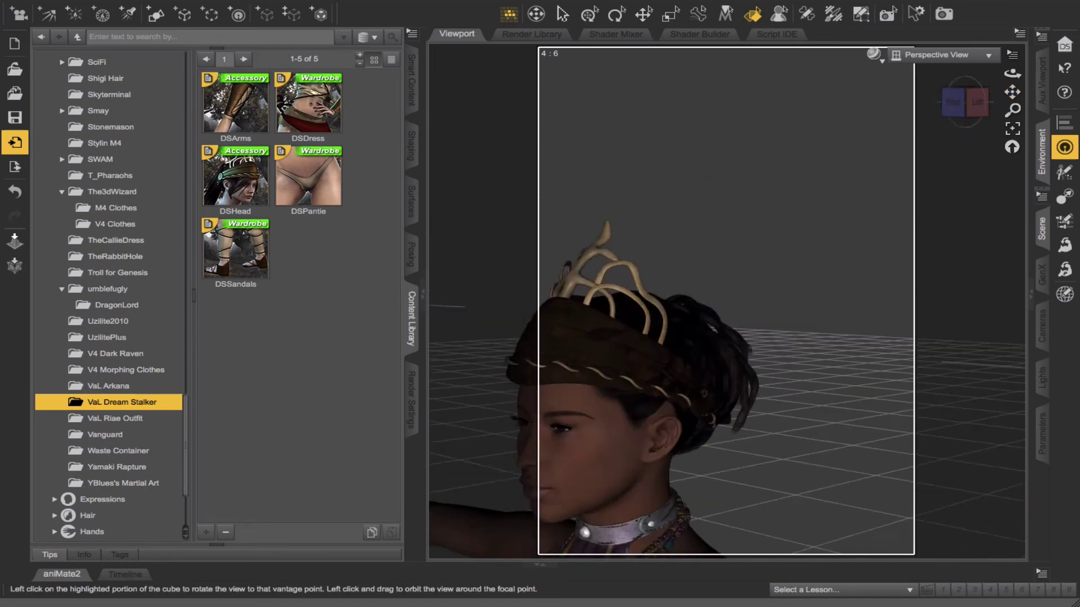
left_click_drag(1012, 92, 1024, 49)
mouse_move(966, 103)
left_mouse_down()
mouse_move(933, 103)
mouse_move(964, 105)
mouse_move(949, 109)
left_mouse_up()
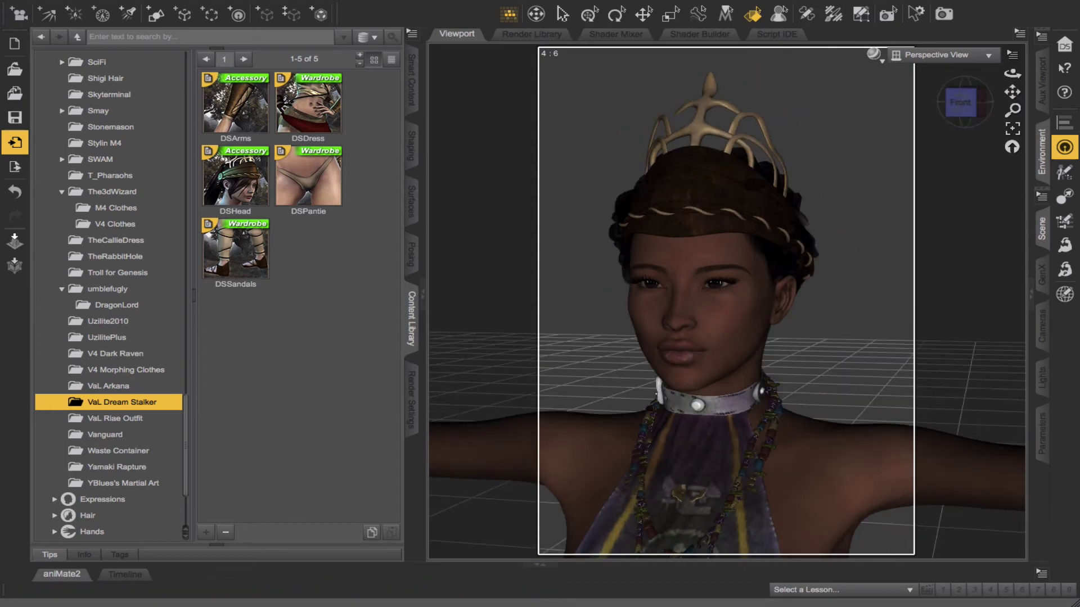
- Select the DSHead headpiece and hide it in the scene
left_click(1049, 228)
right_click(645, 185)
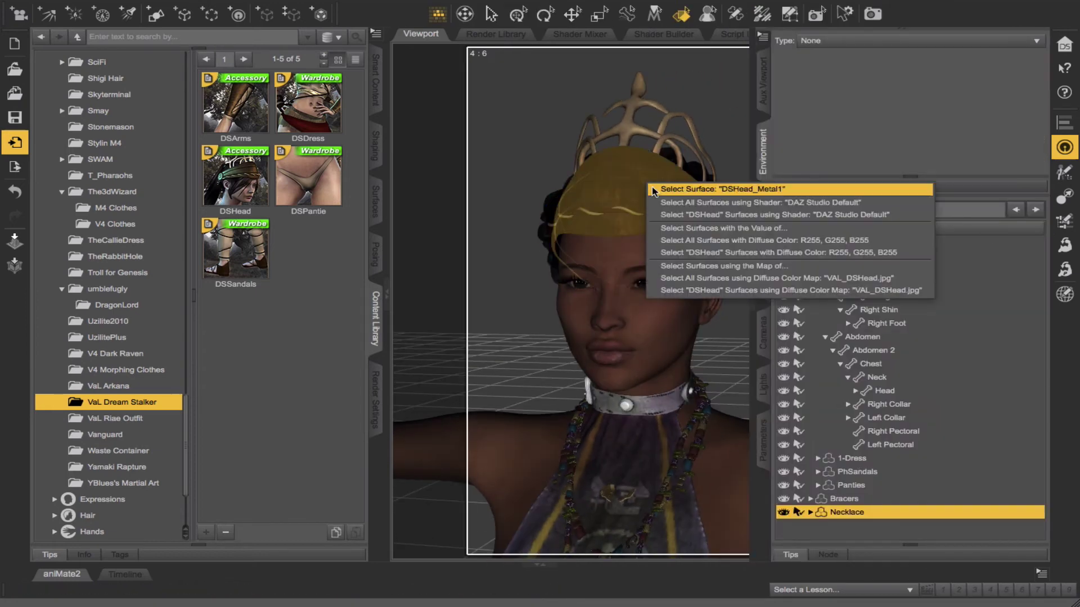
left_click(652, 188)
left_click(491, 13)
left_click(782, 534)
left_click(782, 534)
left_click(782, 533)
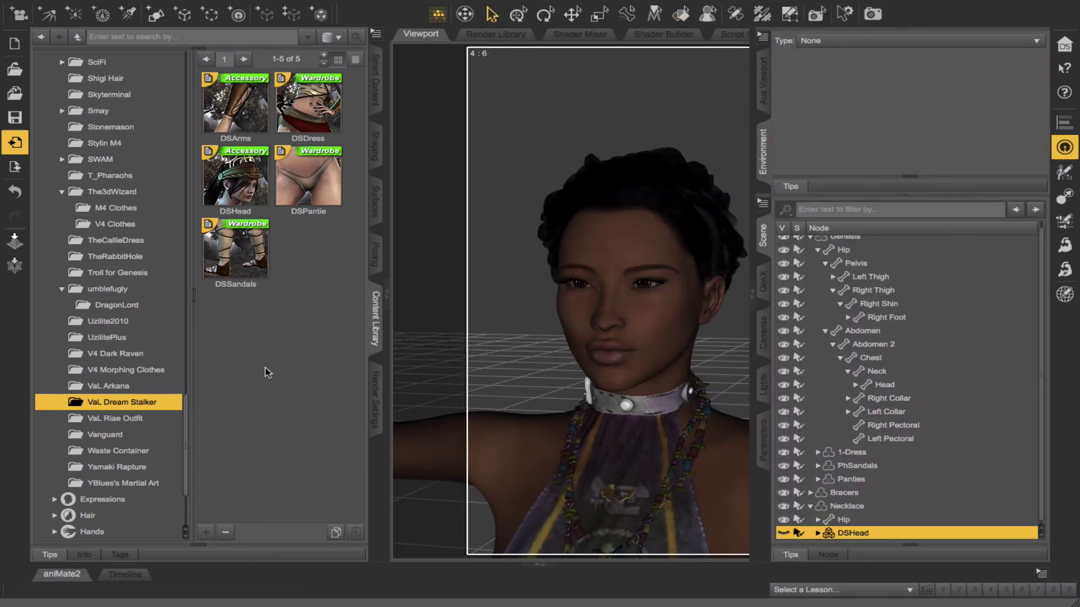
- Look through the figure folders from VaL Riae Outfit to YBlues's Martial Art for wearable items
left_click(142, 418)
key("Down")
key("Down")
key("Down")
key("Down")
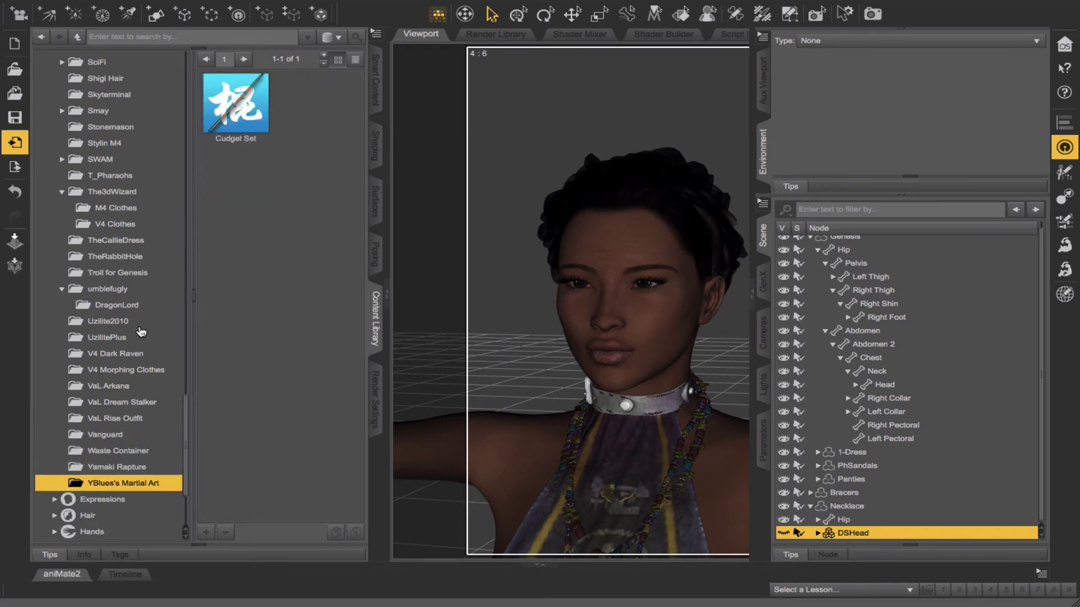
- Look through the Props folders from AlfaseeD's Uraalys'Ny to ART_IronGate and B9999 for accessories
scroll(107, 441, "down", 3)
left_click(54, 473)
scroll(68, 394, "down", 6)
left_click(61, 283)
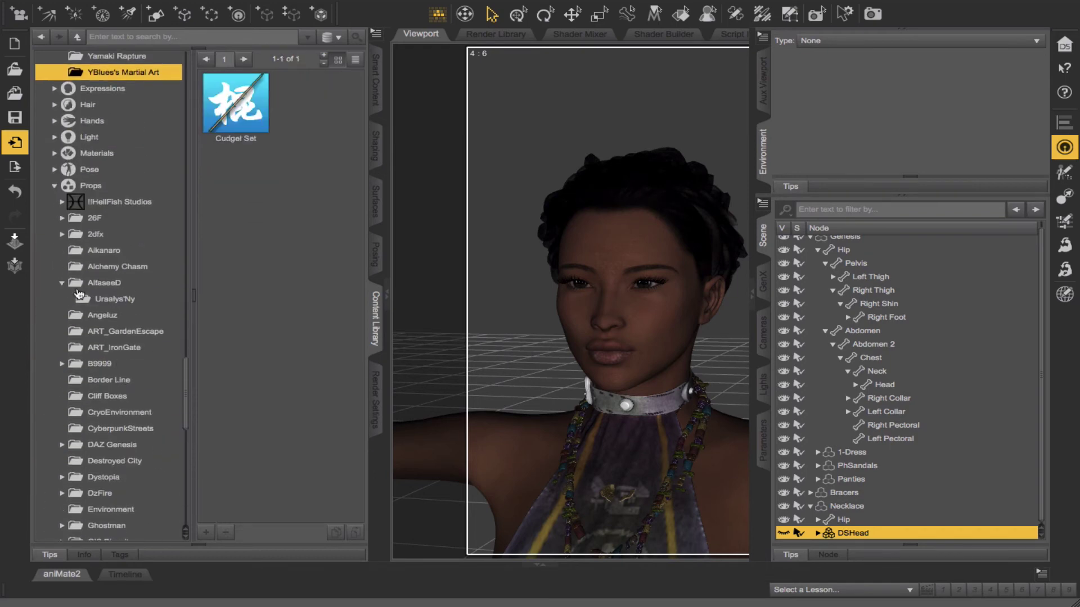
left_click(102, 298)
left_click(102, 315)
left_click(102, 331)
left_click(102, 347)
left_click(62, 363)
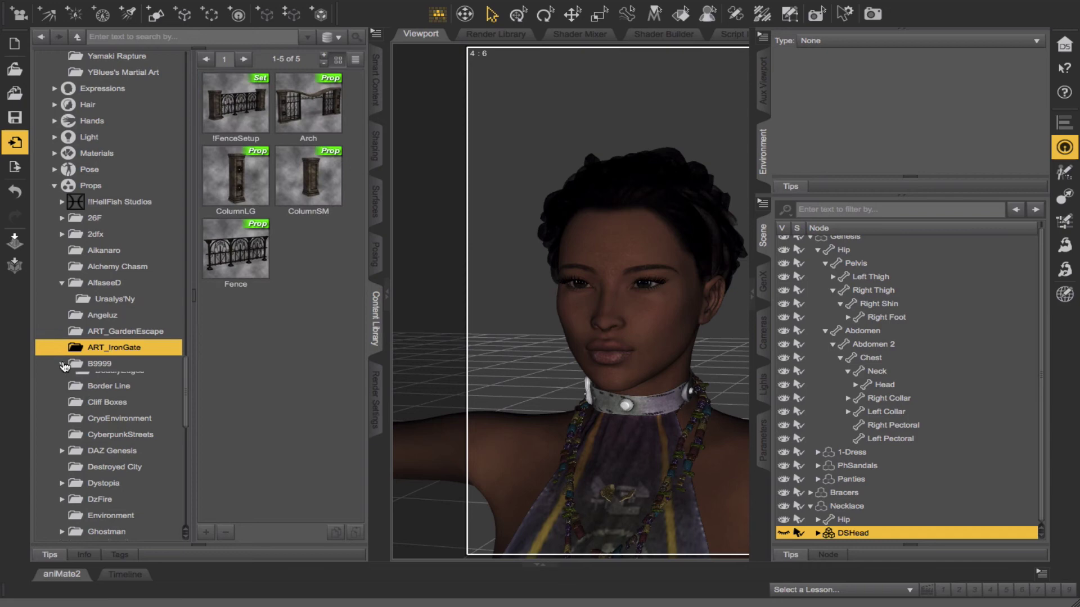
- Examine the Props folders from Border Line through GIS Biosuit to Grace for wearable accessories
left_click(101, 380)
left_click(102, 396)
left_click(102, 412)
left_click(101, 428)
left_click(102, 445)
scroll(100, 450, "down", 3)
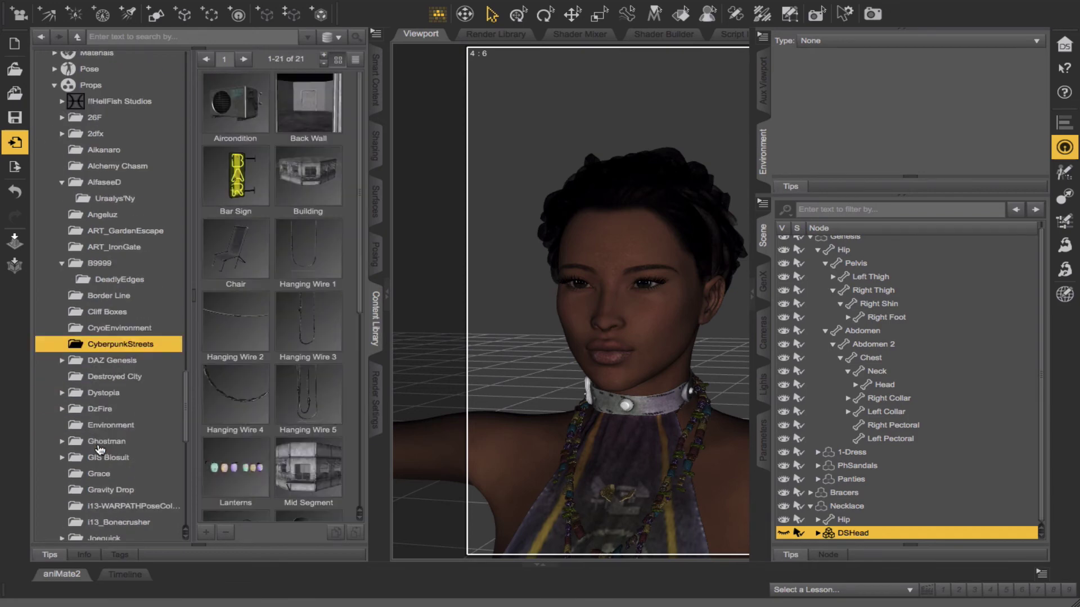
double_click(88, 399)
left_click(101, 417)
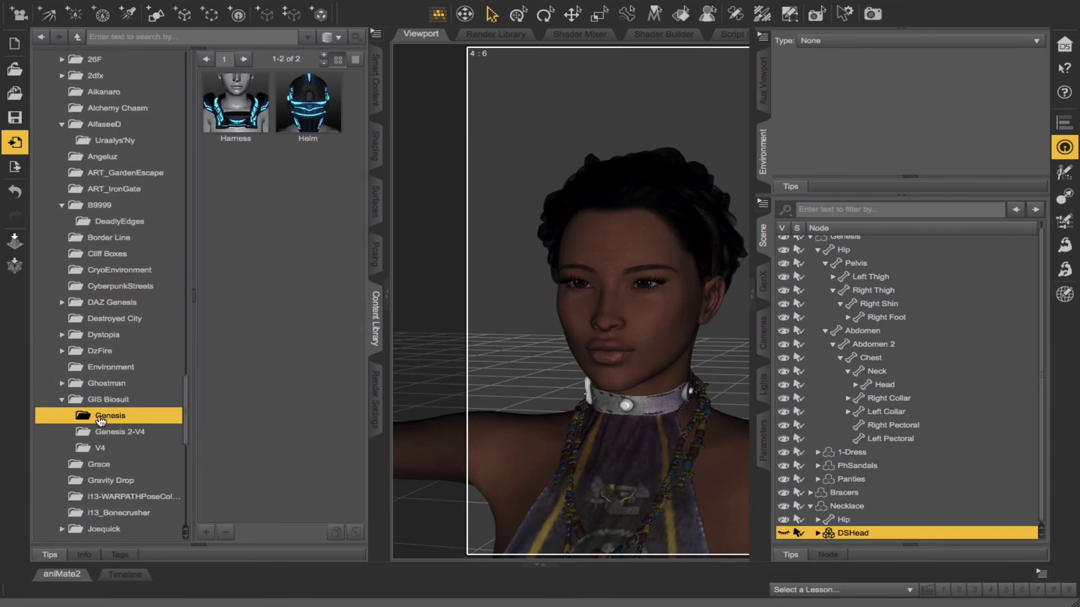
left_click(100, 466)
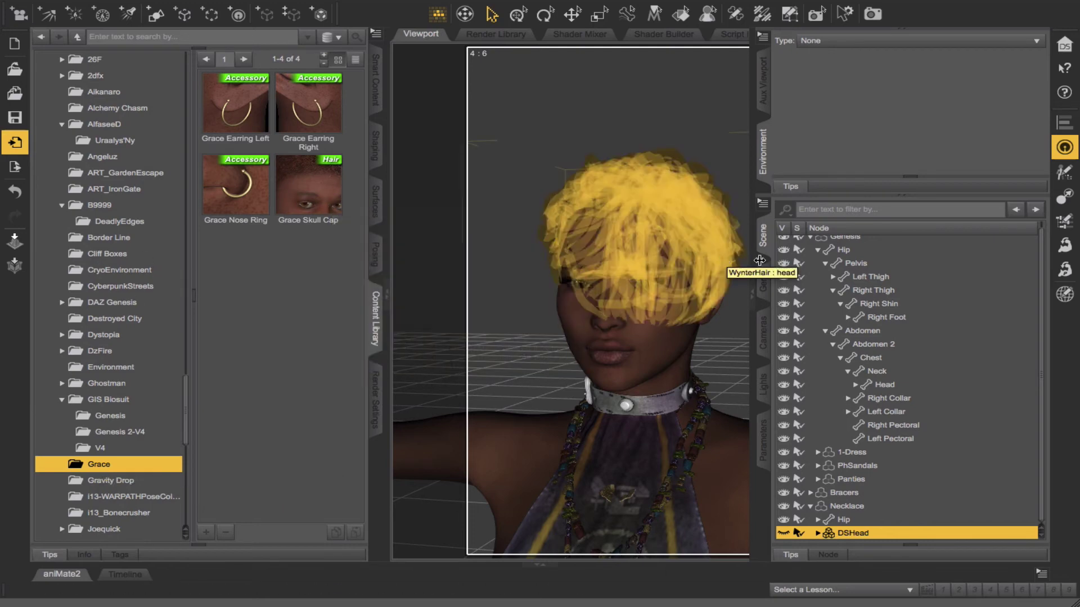
left_click(752, 294)
scroll(955, 264, "down", 5)
left_click_drag(1012, 94, 969, 101)
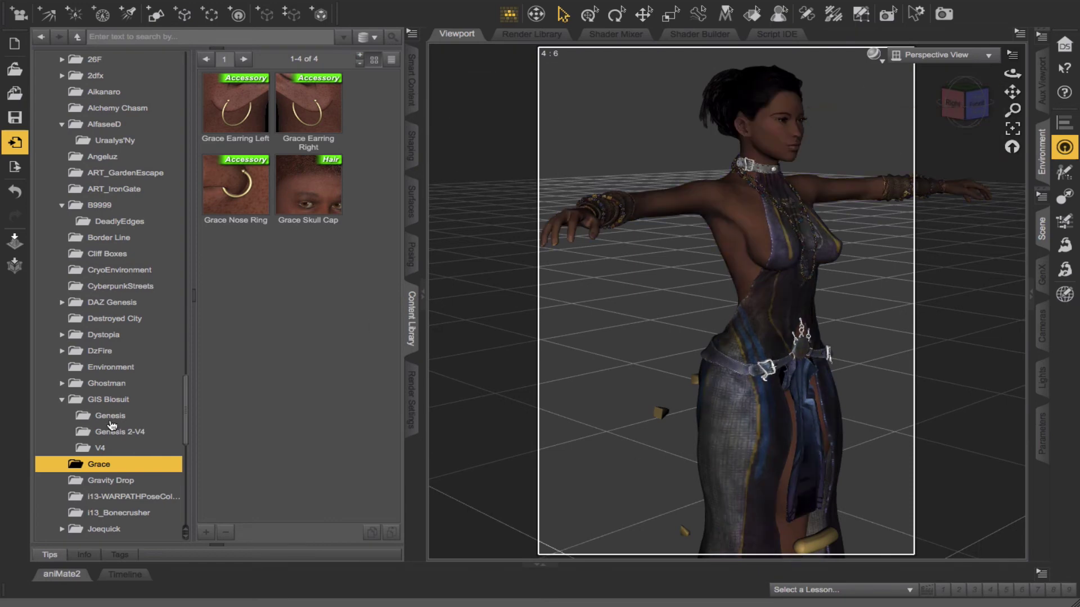
- Examine the Props folders from Gravity Drop through Joequick and Journeyer Scout to Magus
scroll(104, 343, "down", 3)
left_click(104, 339)
left_click(101, 356)
left_click(101, 372)
left_click(96, 389)
left_click(61, 388)
left_click(99, 405)
left_click(98, 423)
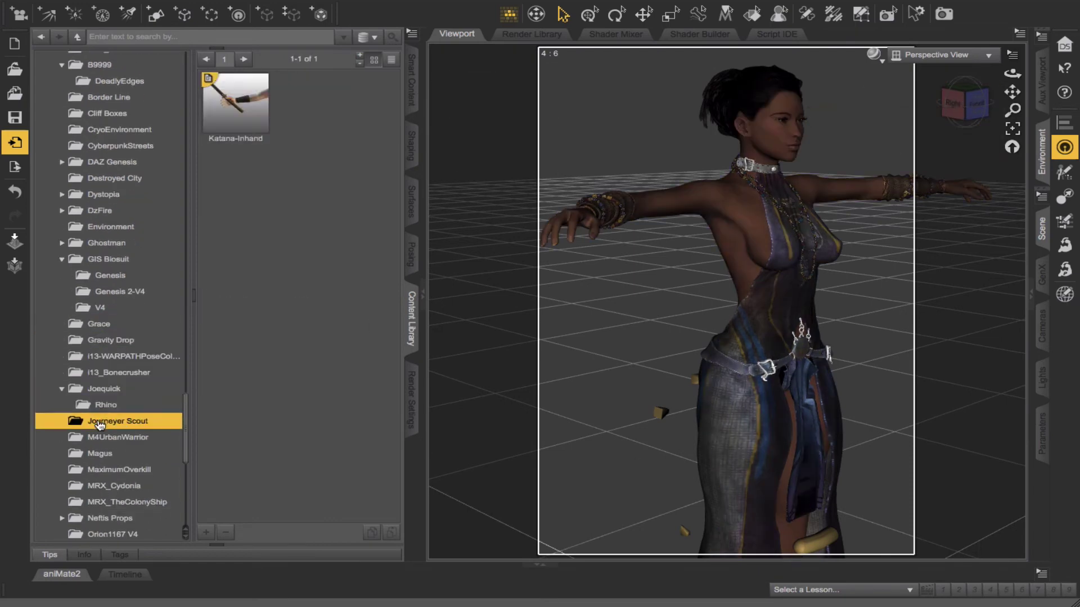
left_click(100, 438)
left_click(99, 455)
- Look through the Props folders from MaximumOverkill through Neftis Props and SAV's LynnHairsets to SFmetro
scroll(97, 385, "down", 3)
left_click(107, 348)
left_click(107, 365)
left_click(108, 398)
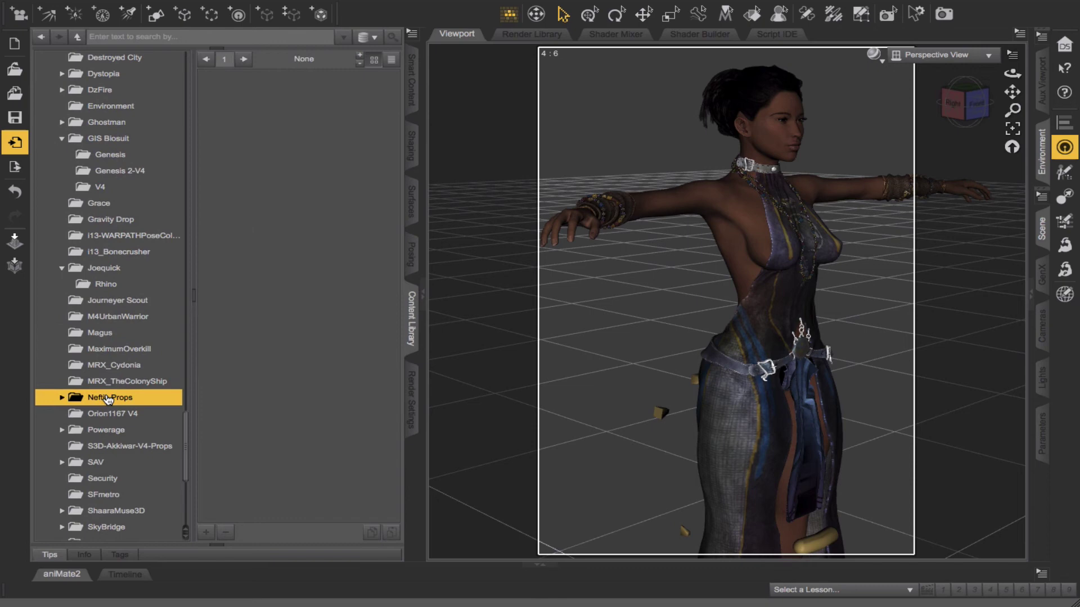
scroll(93, 416, "down", 3)
left_click(104, 379)
left_click(96, 396)
left_click(104, 412)
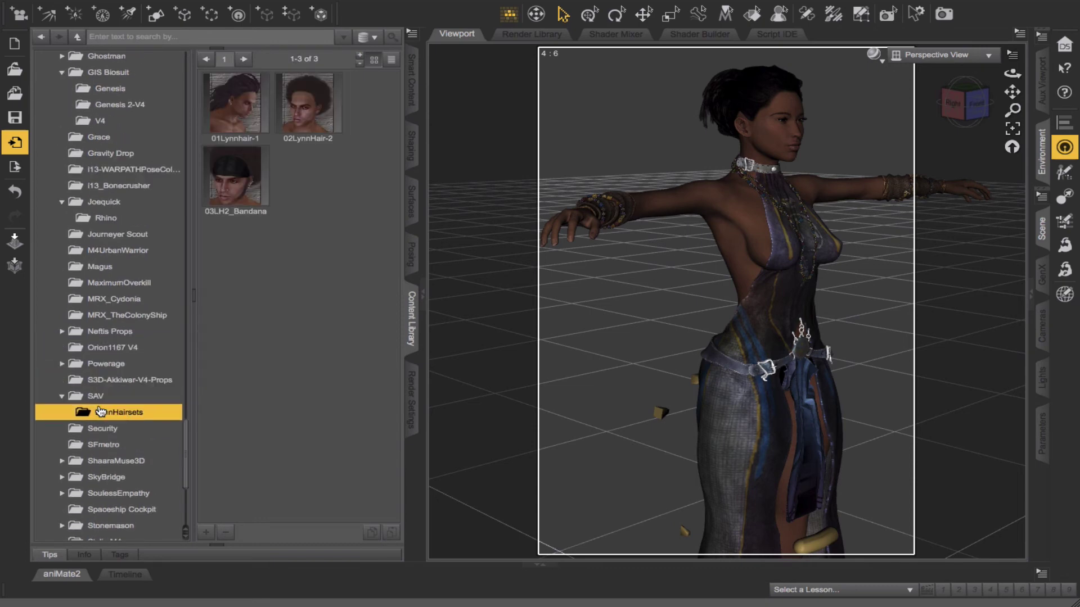
left_click(98, 429)
left_click(97, 445)
- Look through the Props folders from ShaaraMuse3D's Scenery through Super Bob and T_Pharaohs to The Digivault
scroll(96, 380, "down", 10)
left_click(61, 232)
left_click(92, 248)
left_click(69, 249)
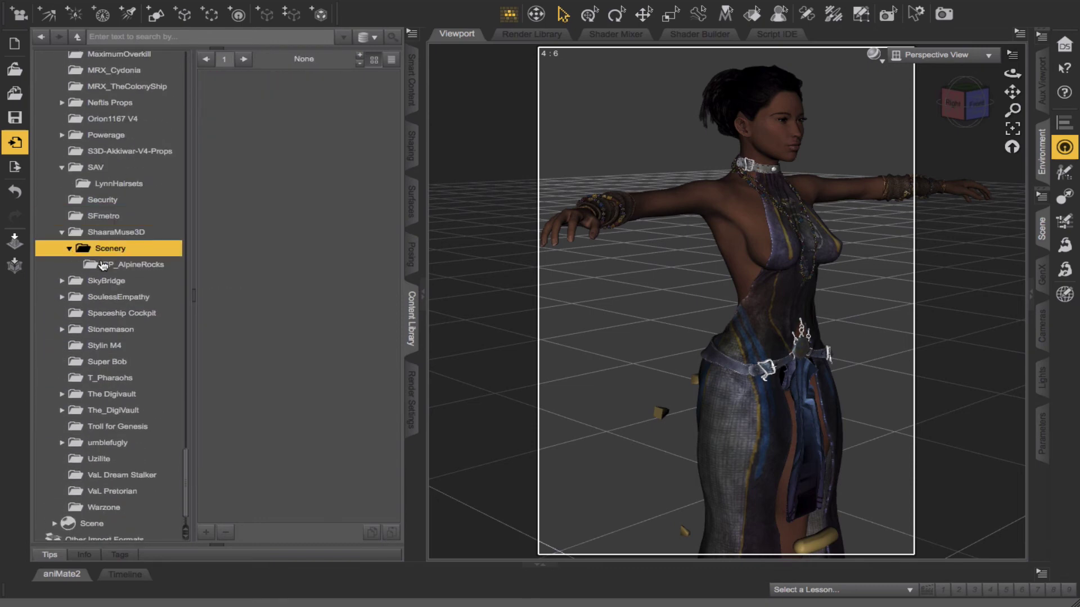
left_click(105, 265)
left_click(104, 363)
left_click(109, 377)
left_click(110, 394)
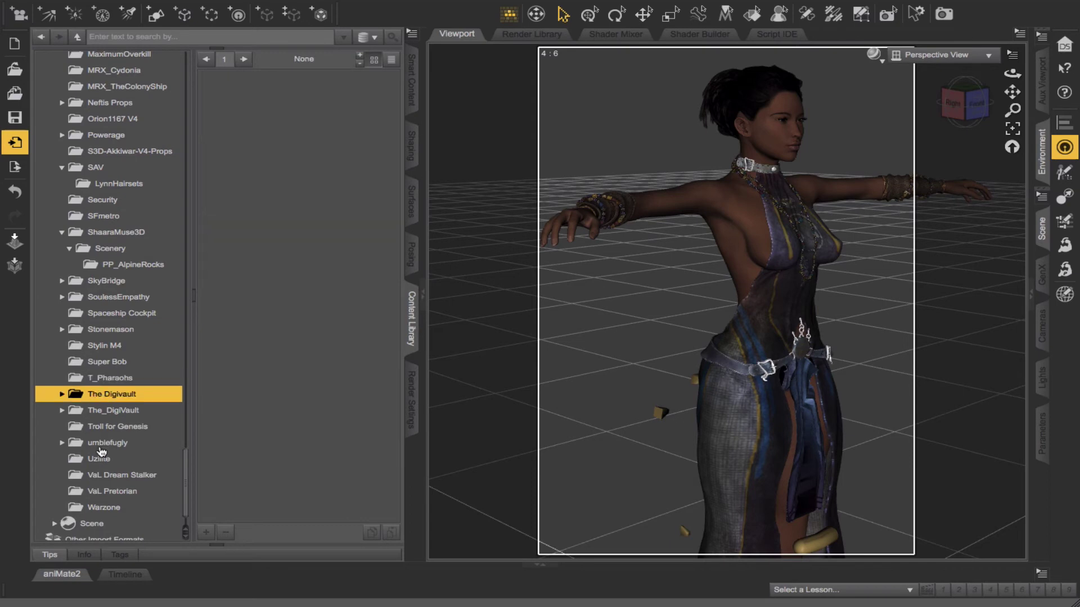
- Check the remaining Props folders Uzilite, VaL Dream Stalker, VaL Pretorian and Warzone
left_click(99, 459)
scroll(99, 459, "down", 3)
left_click(108, 436)
left_click(108, 451)
left_click(104, 467)
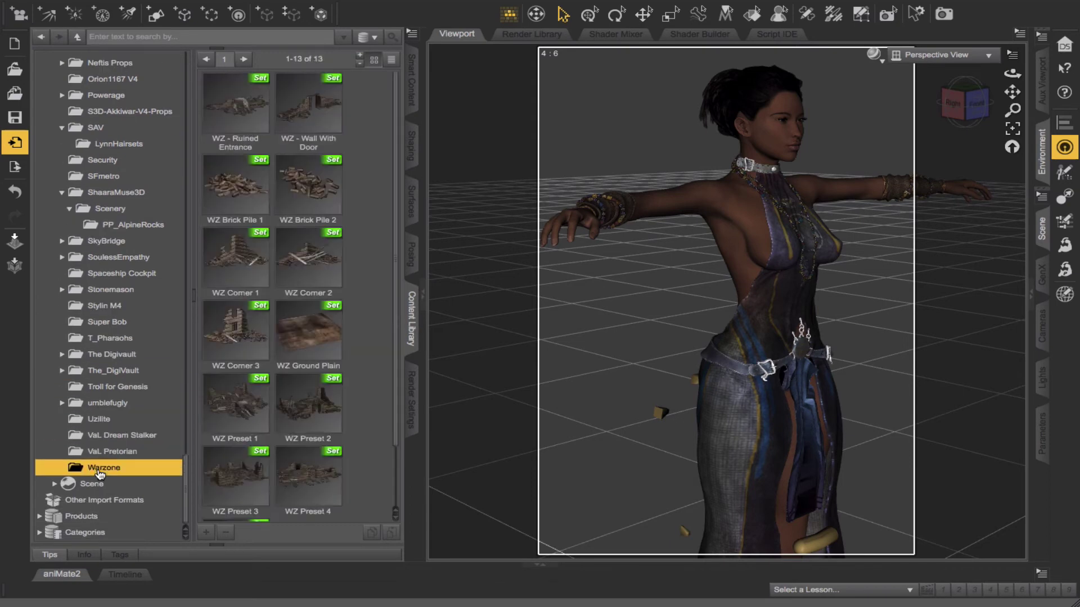
- Select the Genesis figure and examine its compatible Accessories in Smart Content
scroll(104, 467, "up", 5)
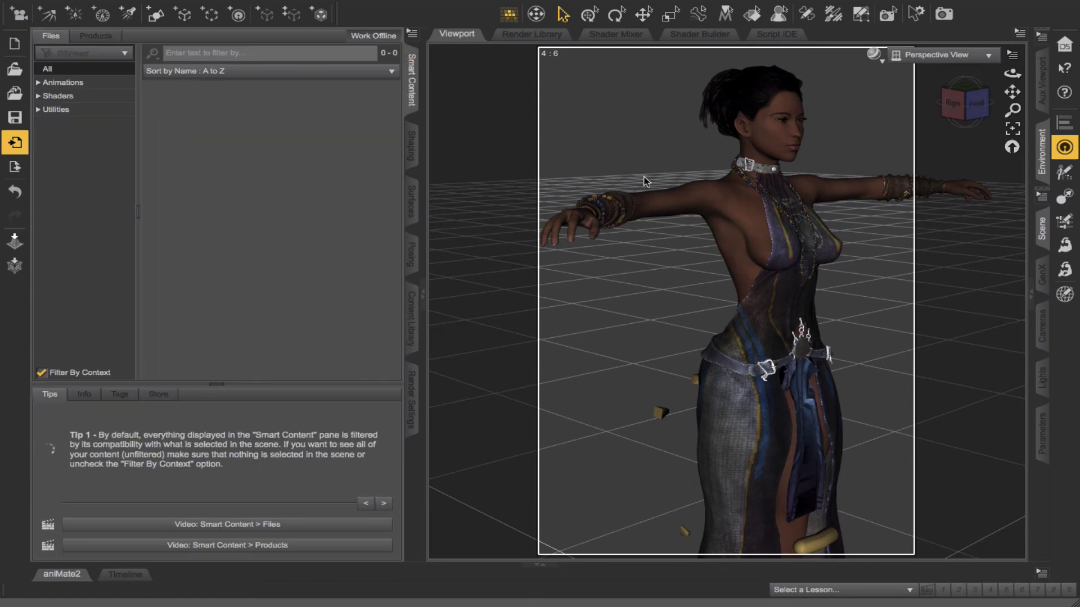
left_click(1041, 229)
left_click(854, 240)
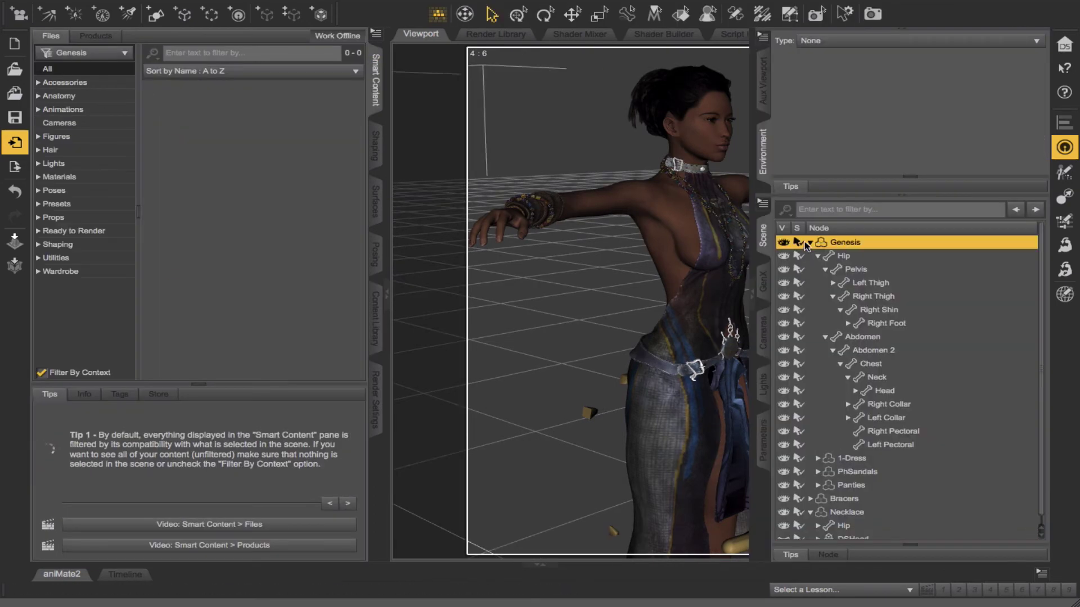
left_click(764, 225)
left_click(66, 83)
scroll(293, 155, "down", 10)
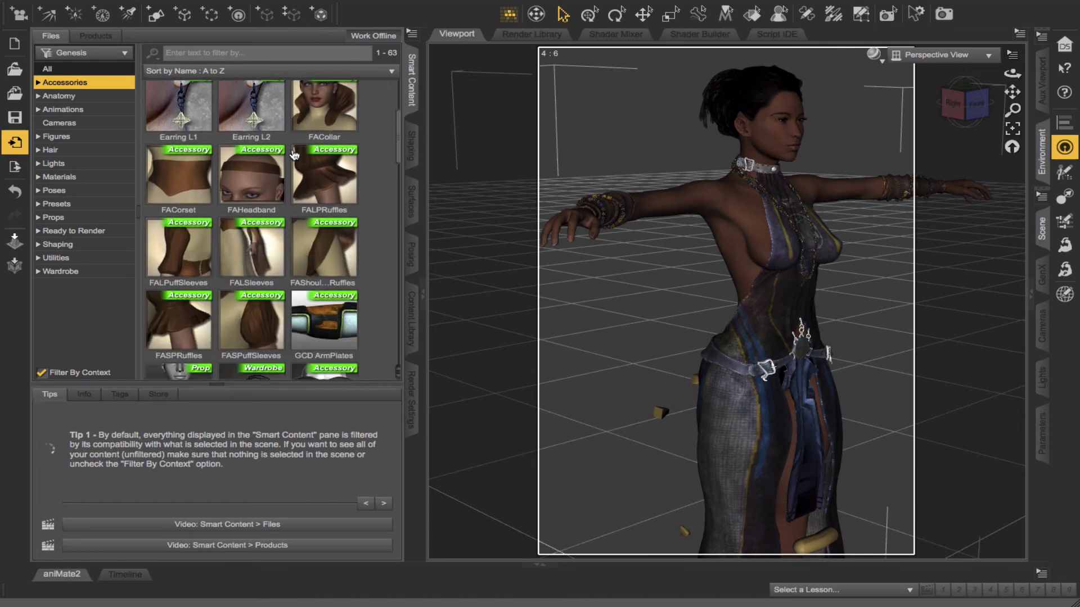
scroll(293, 155, "down", 10)
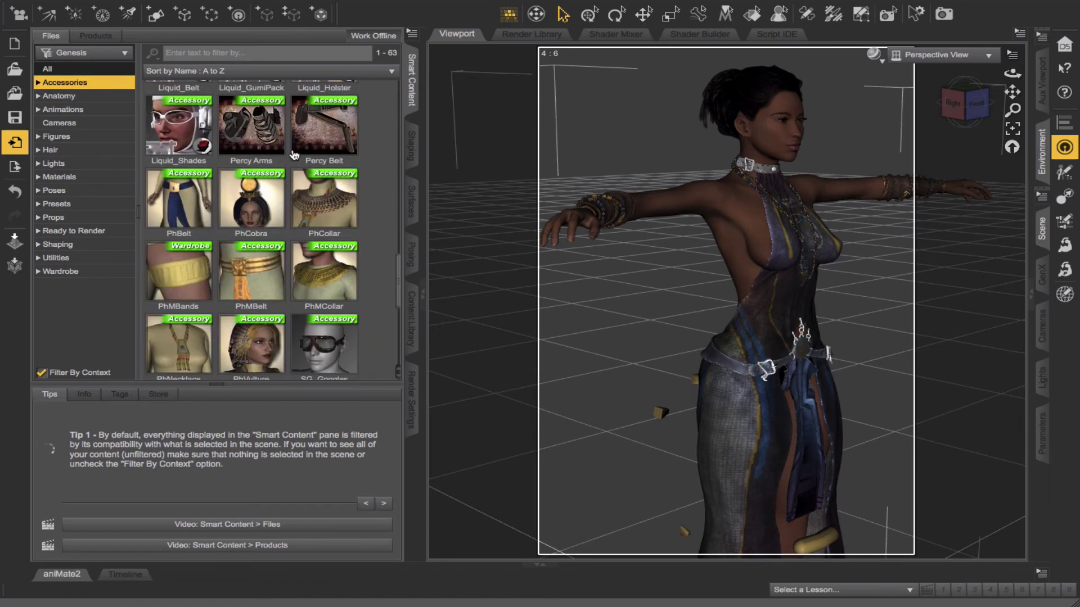
scroll(293, 155, "up", 5)
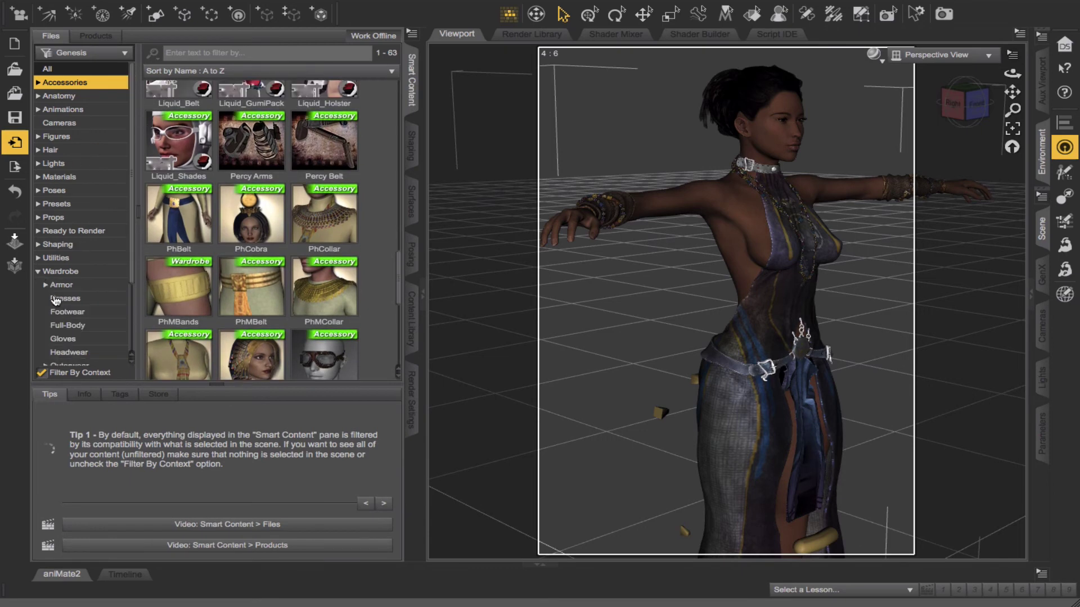
- Examine the Dresses, Footwear, Full-Body and Gloves categories of the Genesis wardrobe in Smart Content
left_click(56, 299)
left_click(67, 314)
left_click(104, 326)
left_click(104, 339)
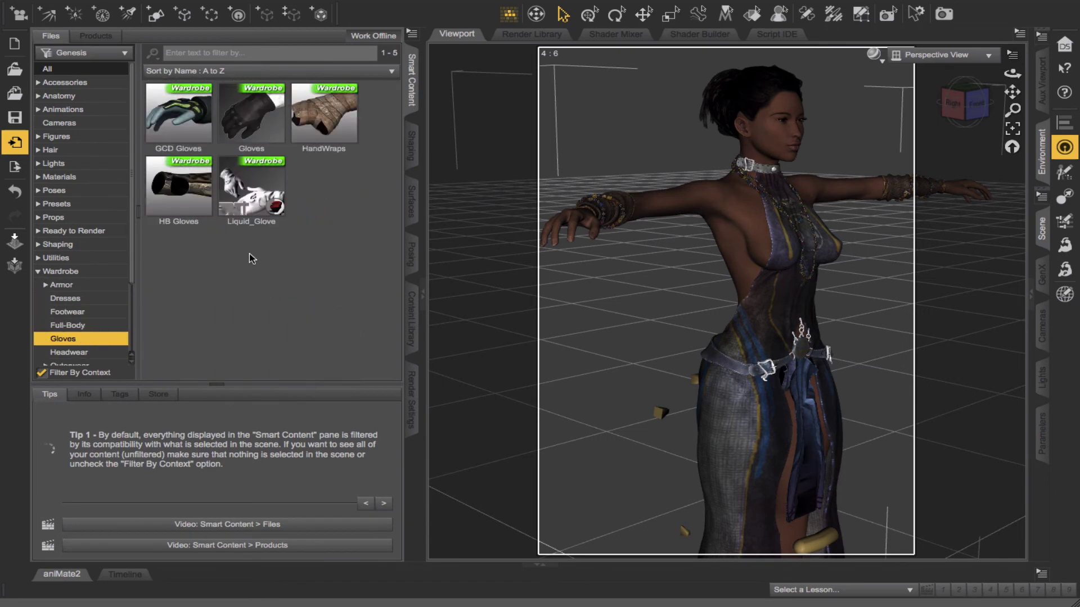
- Examine the Headwear, Outerwear, Shirts, Shoes, Skirt, Skirts and Underwear categories of the Genesis wardrobe in Smart Content
scroll(90, 289, "down", 3)
left_click(89, 290)
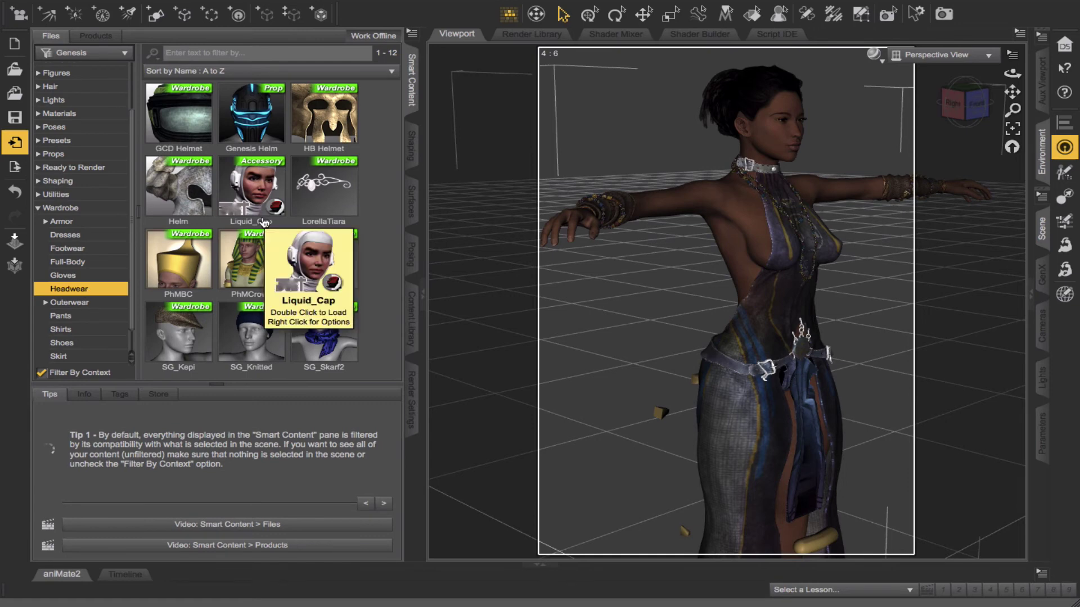
left_click(79, 301)
left_click(45, 303)
scroll(83, 311, "down", 3)
left_click(83, 309)
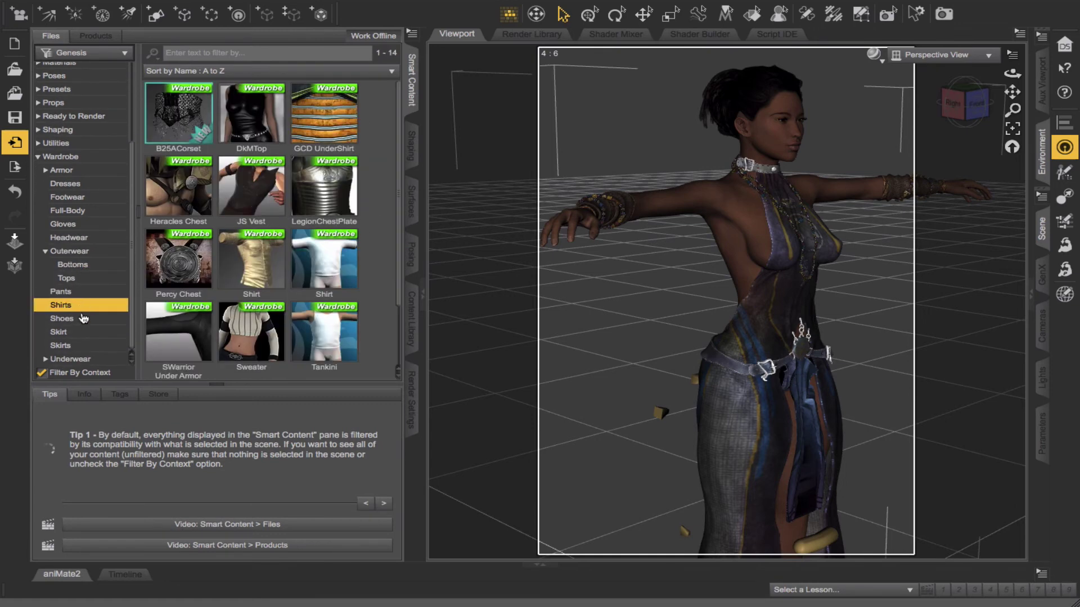
left_click(81, 318)
left_click(83, 331)
left_click(82, 345)
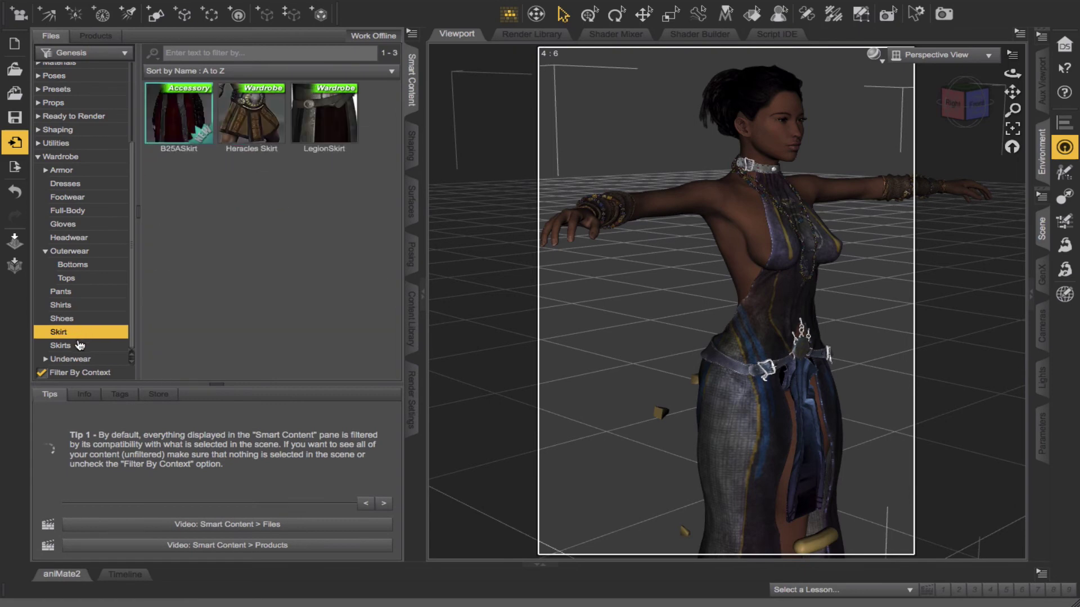
left_click(68, 359)
scroll(79, 253, "up", 3)
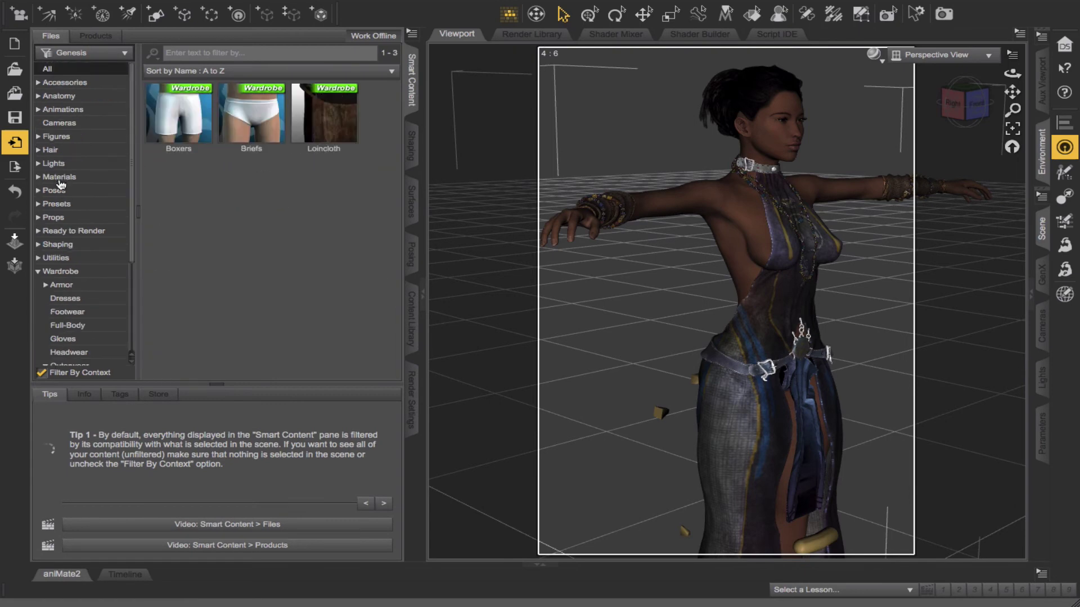
- Browse the Genesis Props and Accessories categories and try the PhCobra headdress on the figure
left_click(45, 217)
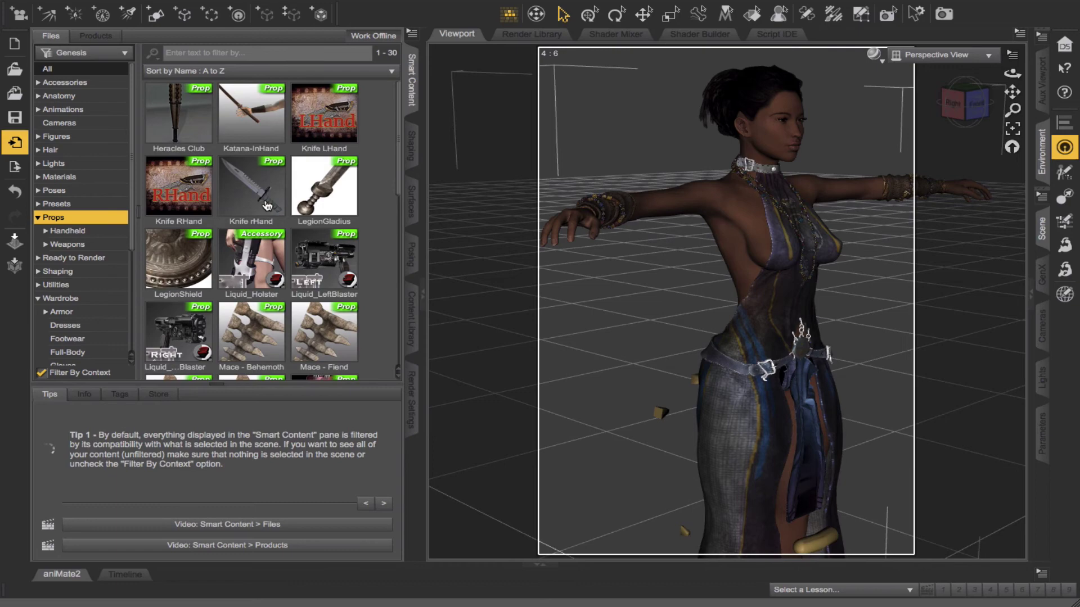
left_click(101, 84)
scroll(250, 175, "down", 6)
scroll(249, 175, "down", 5)
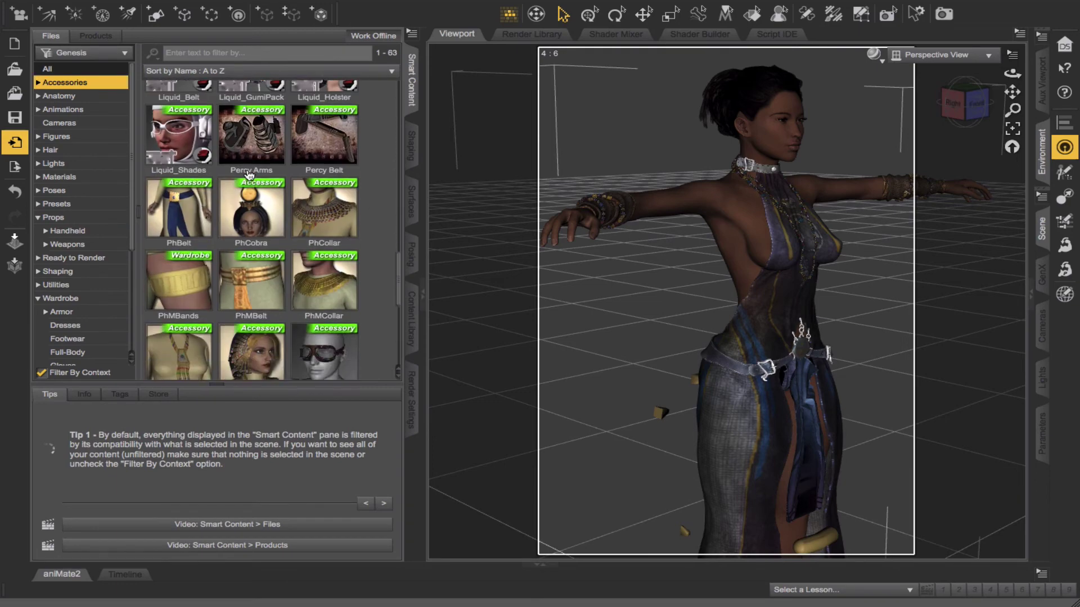
left_click_drag(965, 104, 951, 121)
left_click_drag(1012, 91, 1012, 157)
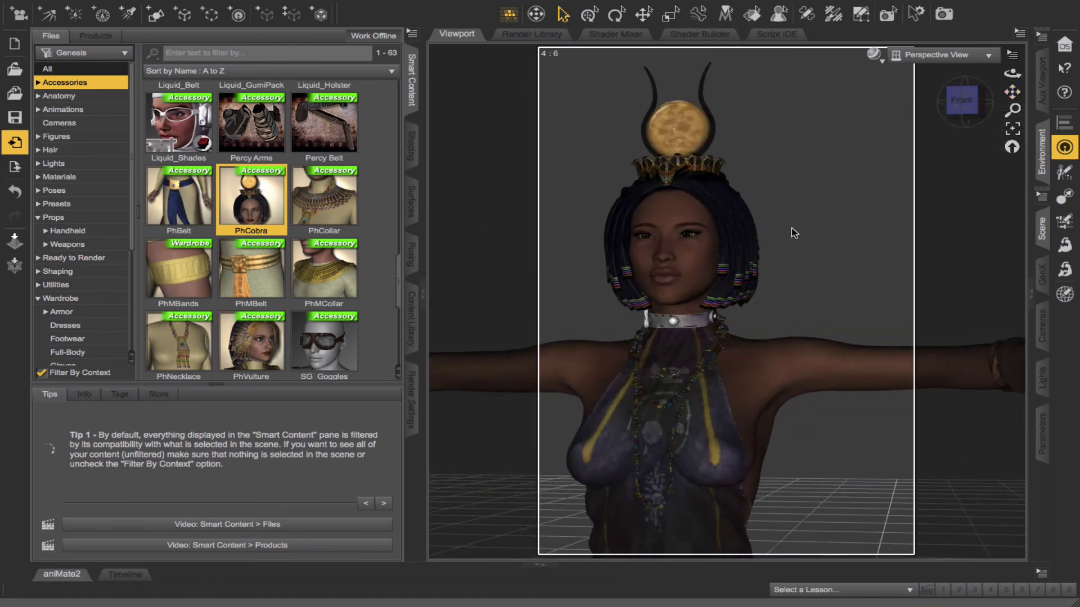
- Delete the PhCobra headdress from the scene
left_click(1042, 228)
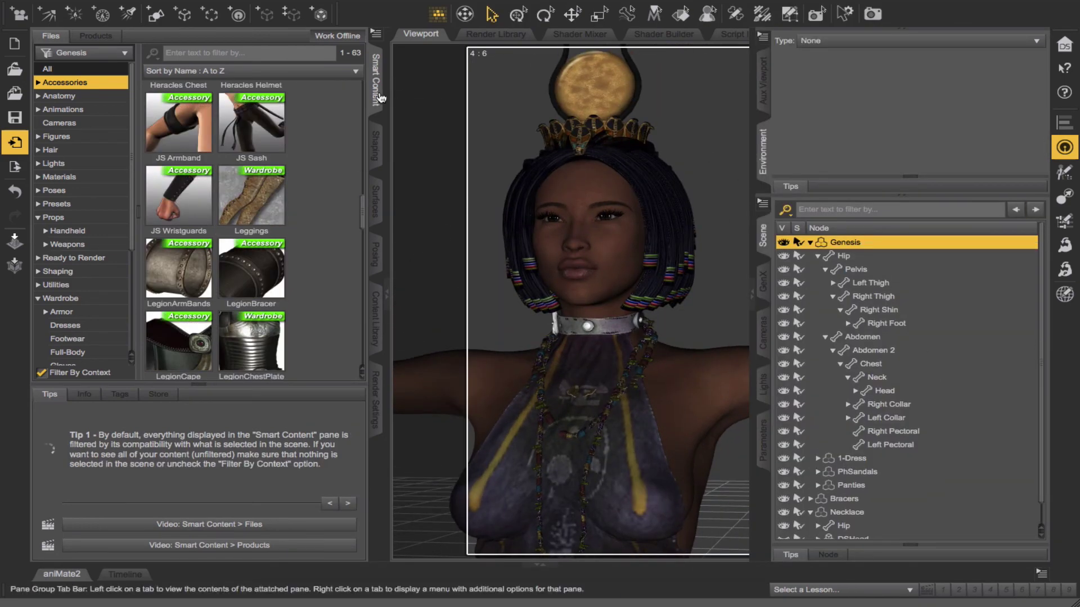
left_click(381, 98)
left_click_drag(685, 103, 771, 97)
right_click(312, 205)
left_click(351, 226)
left_click(782, 459)
scroll(785, 489, "down", 3)
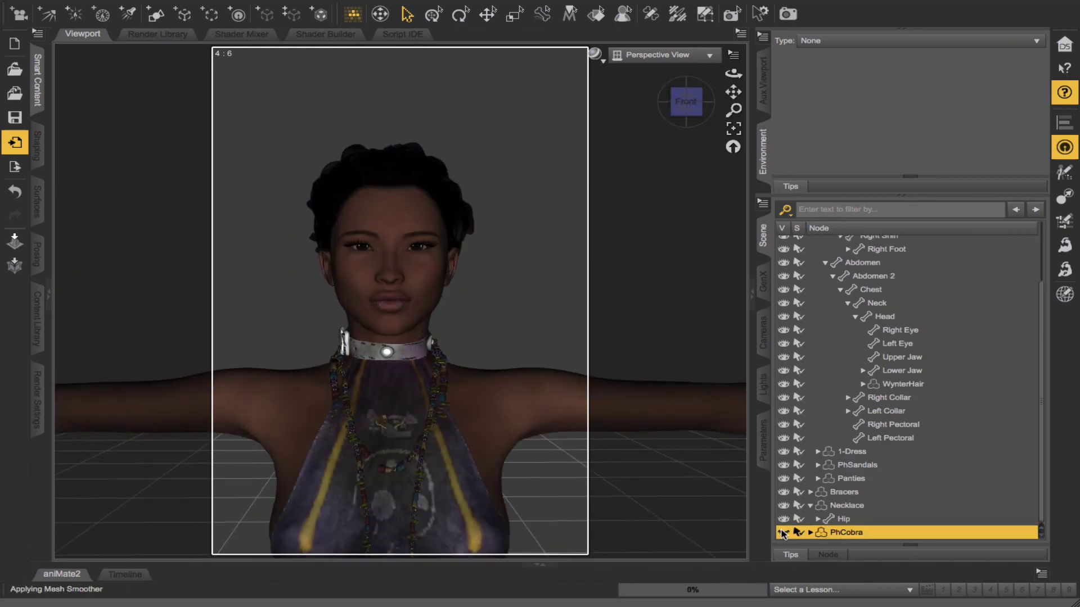
key("Delete")
- Look through the Poser-format Content Library folders from AK Shadowcaster through AldoraHair, AlfaseeD, Angeluz and AntFarm to Bot Genesis
left_click(37, 83)
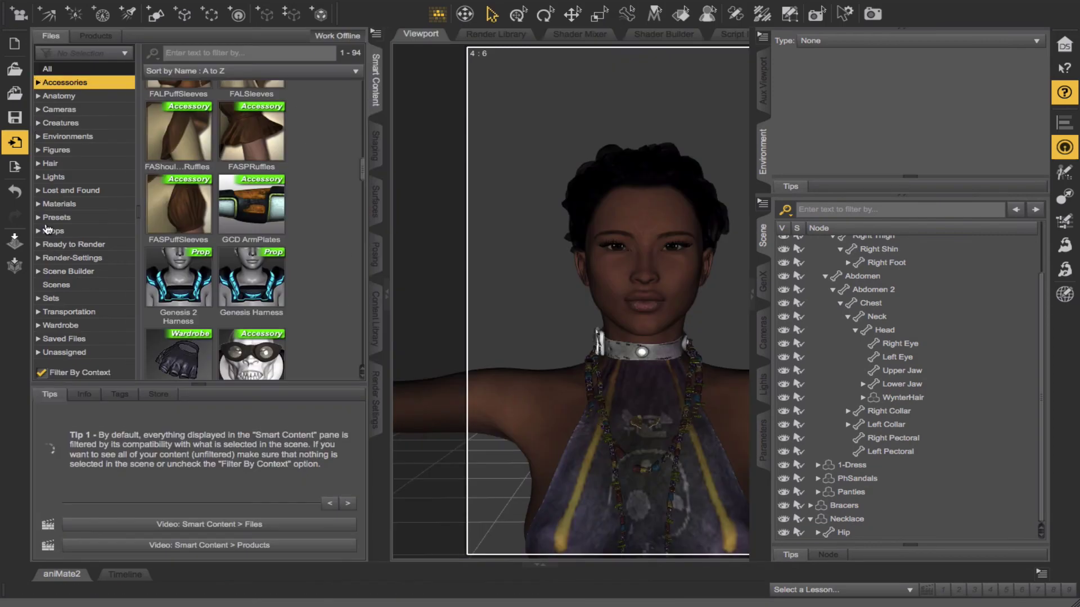
left_click(375, 315)
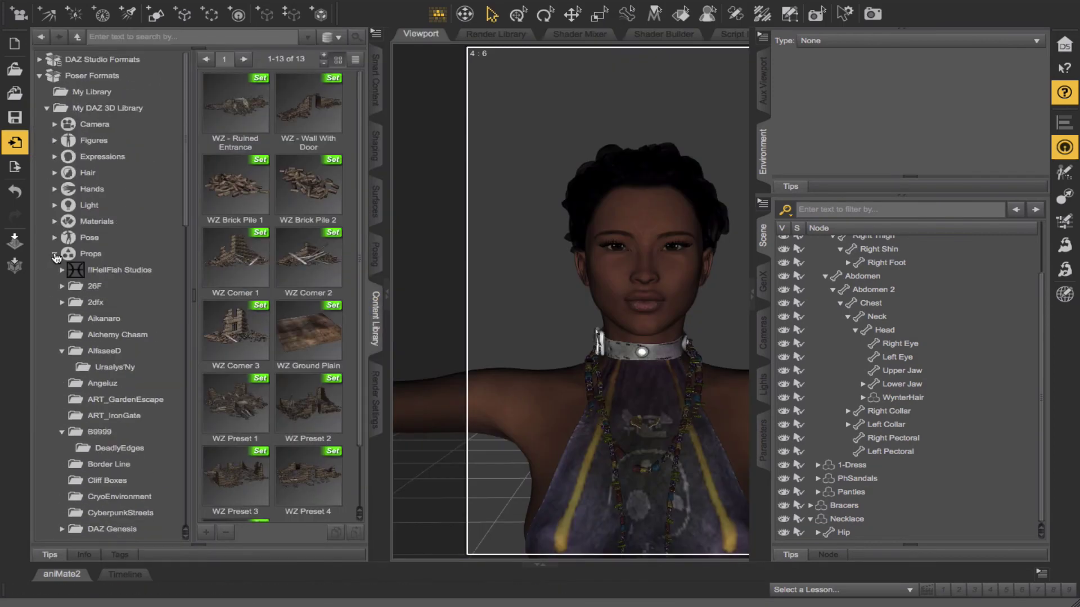
scroll(141, 272, "down", 4)
left_click(62, 233)
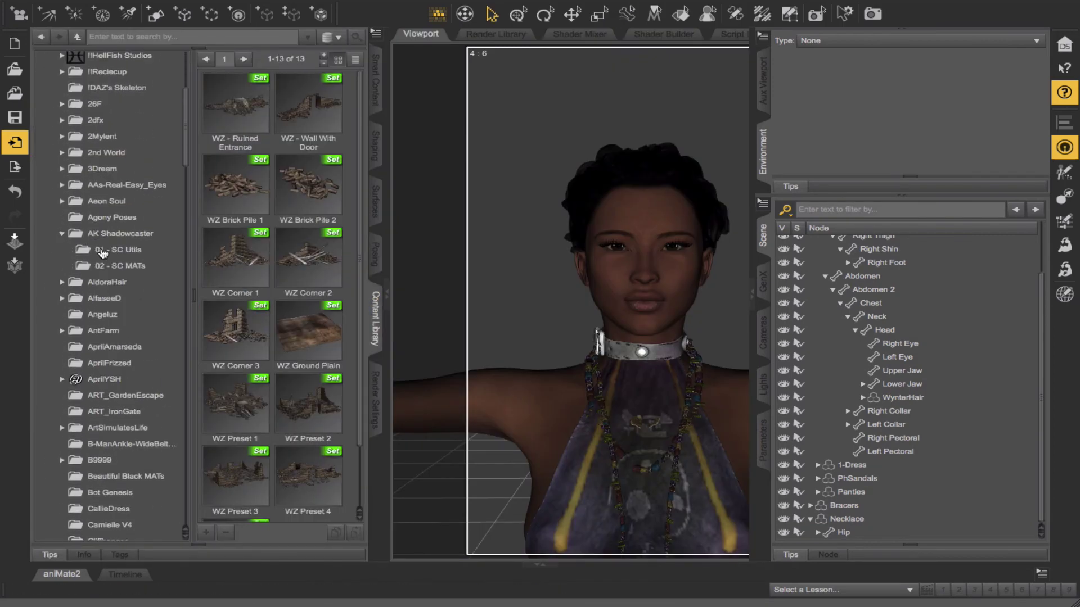
left_click(115, 266)
left_click(98, 281)
left_click(104, 298)
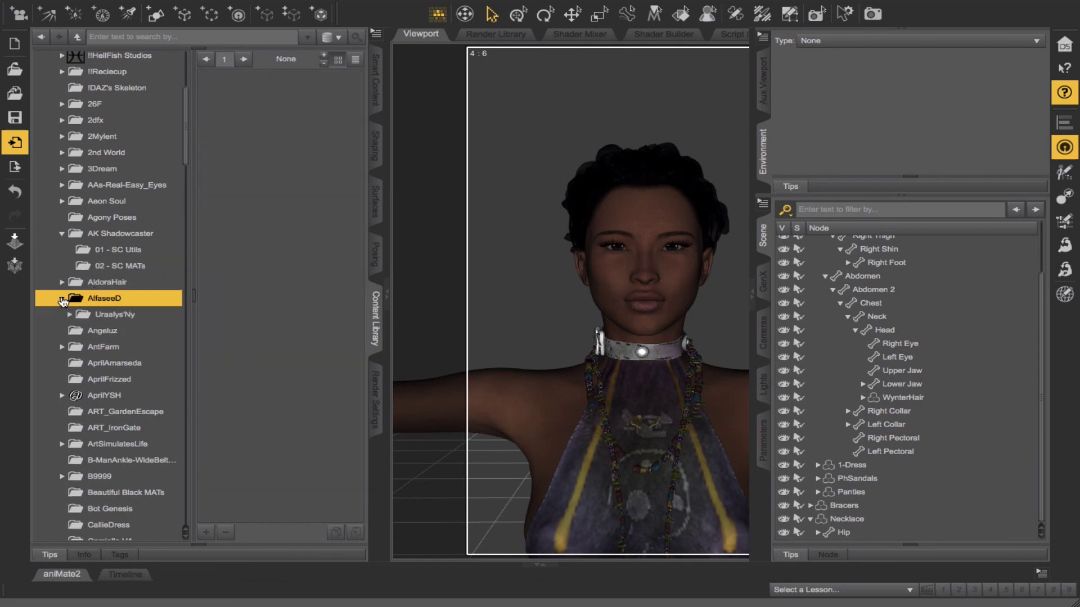
left_click(96, 331)
left_click(101, 347)
scroll(118, 378, "down", 3)
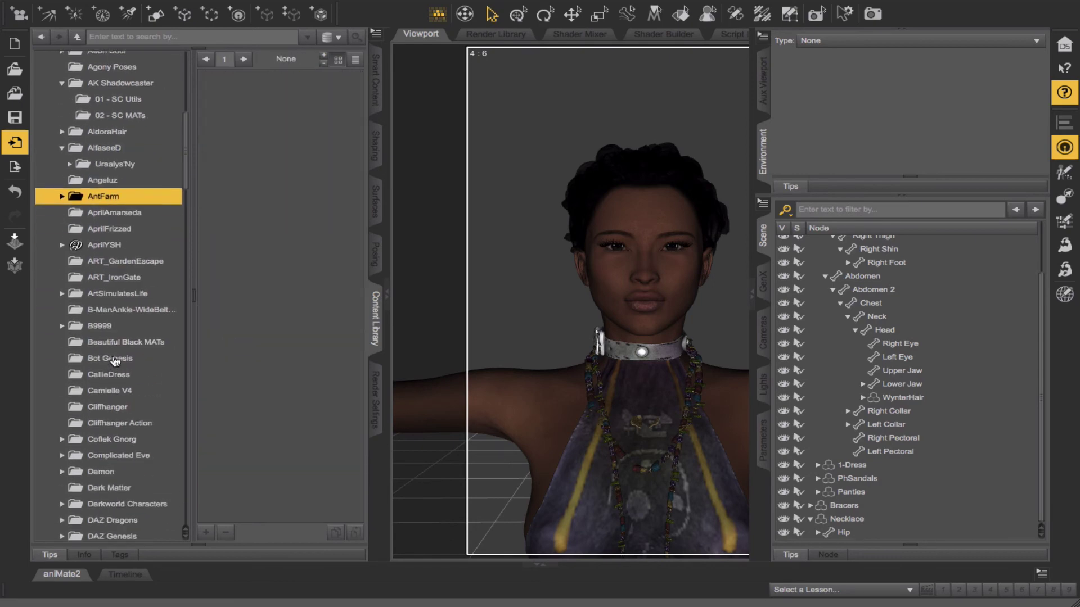
left_click(115, 358)
scroll(114, 359, "down", 3)
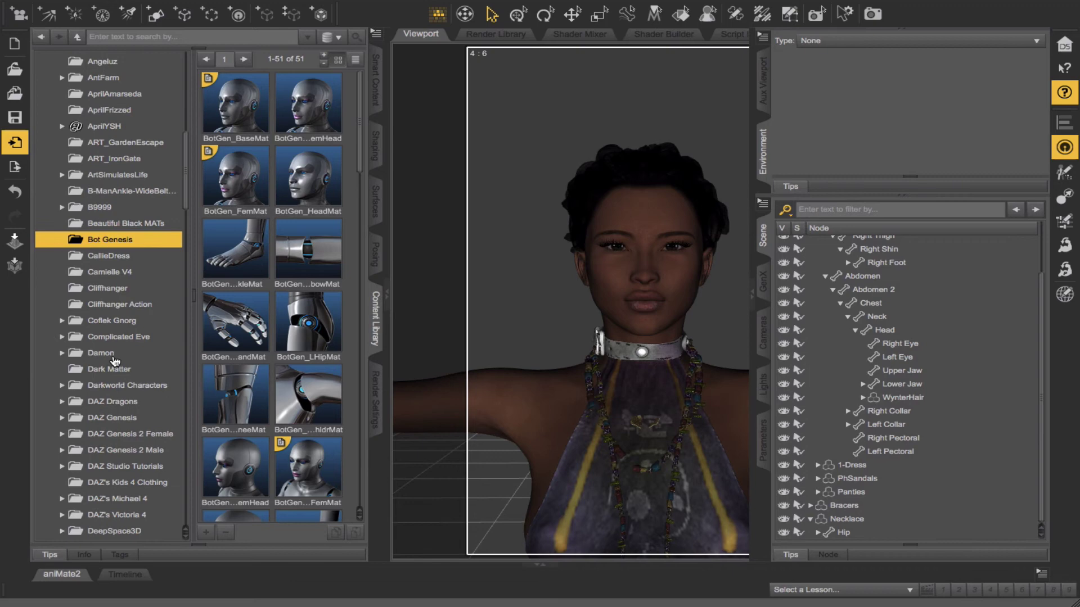
- Check the Coflek Gnorg and Damon folders and open the Arms folder of Darkworld Characters' Sexy Circuits
left_click(106, 322)
left_click(75, 355)
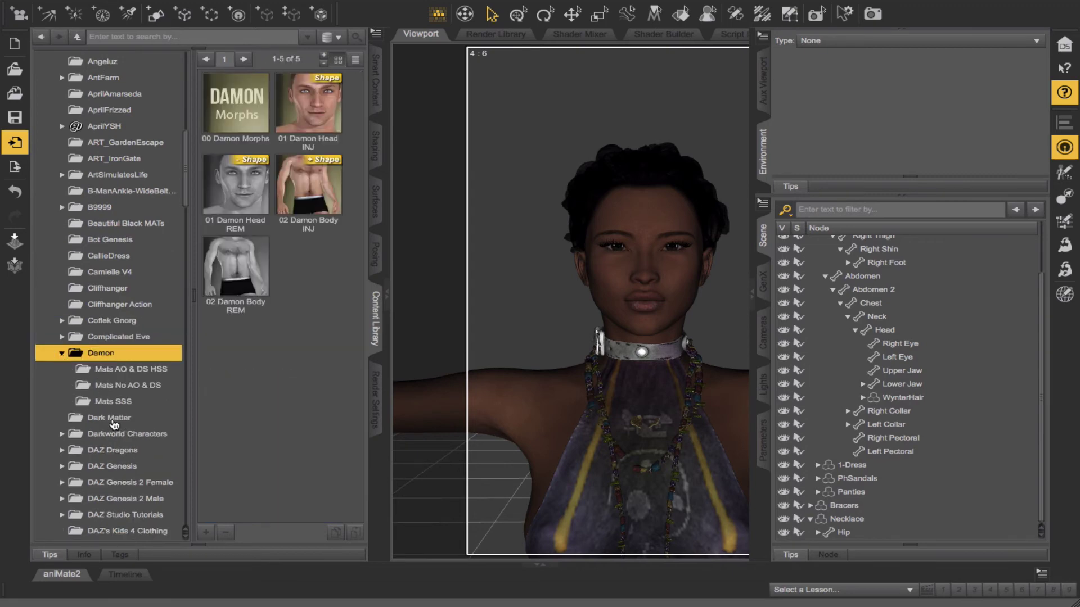
left_click(116, 434)
left_click(84, 451)
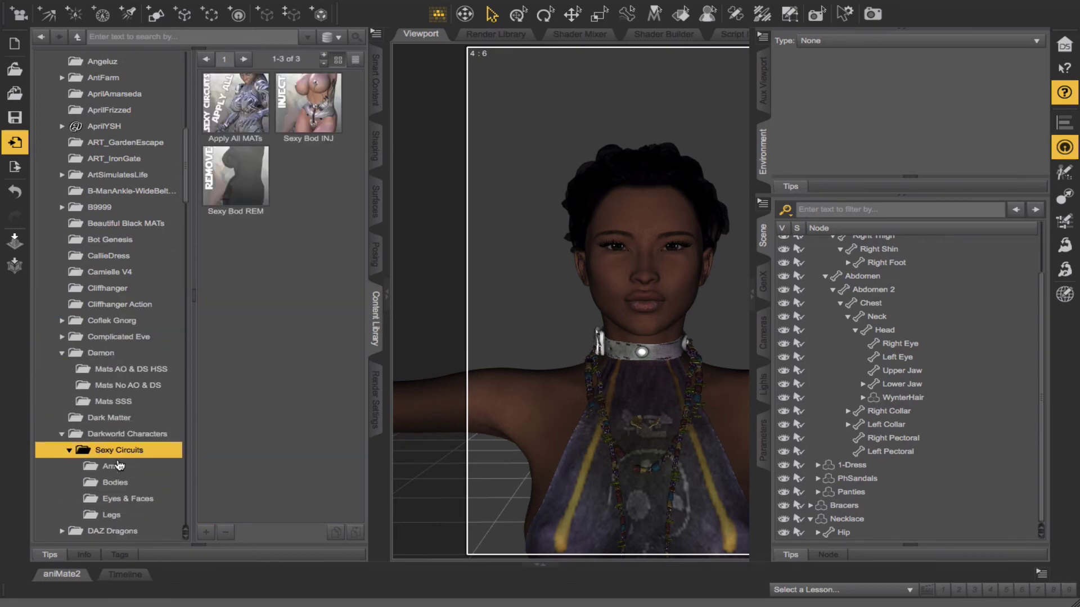
left_click(112, 466)
- Try the Circuit Arms One material on the Genesis figure
double_click(235, 178)
left_click(544, 475)
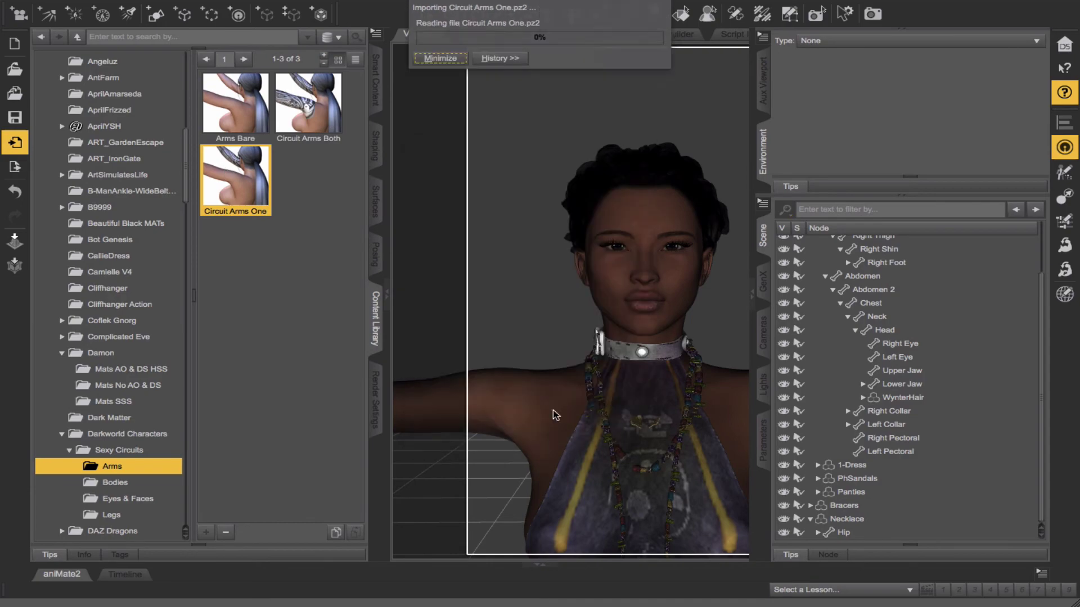
left_click(387, 295)
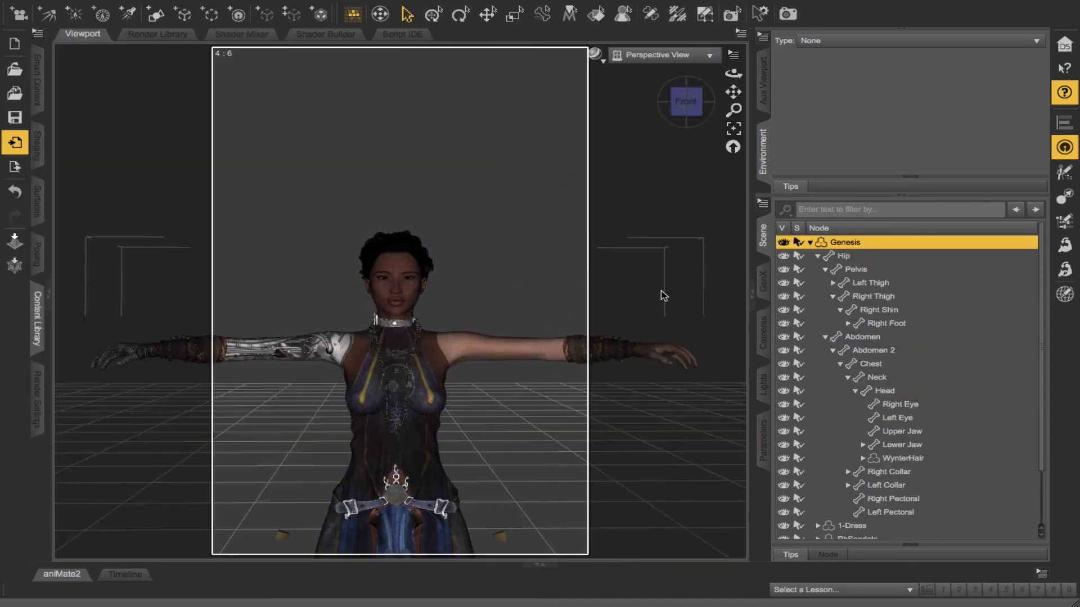
left_click(752, 295)
mouse_move(960, 106)
left_mouse_down()
mouse_move(998, 121)
mouse_move(1015, 114)
mouse_move(960, 111)
left_mouse_up()
- Apply the Circuit Arms Both material to Genesis so both arms get the circuit texture
left_click(41, 313)
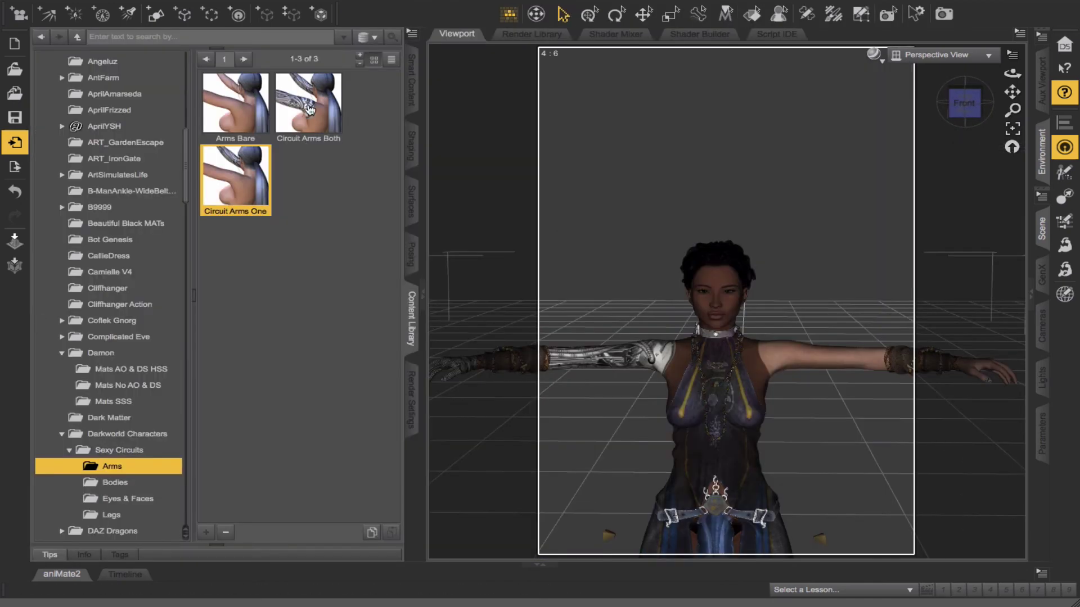
left_click_drag(308, 106, 619, 140)
scroll(837, 247, "down", 5)
left_click_drag(1012, 92, 1012, 53)
left_click_drag(969, 111, 926, 119)
scroll(760, 128, "up", 5)
- Attach the BotGen_LShldr, BotGen_RShldr, BotGen_LElbow and BotGen_RElbow parts to Genesis from the Smart Content Anatomy category
left_click(421, 72)
left_click(59, 95)
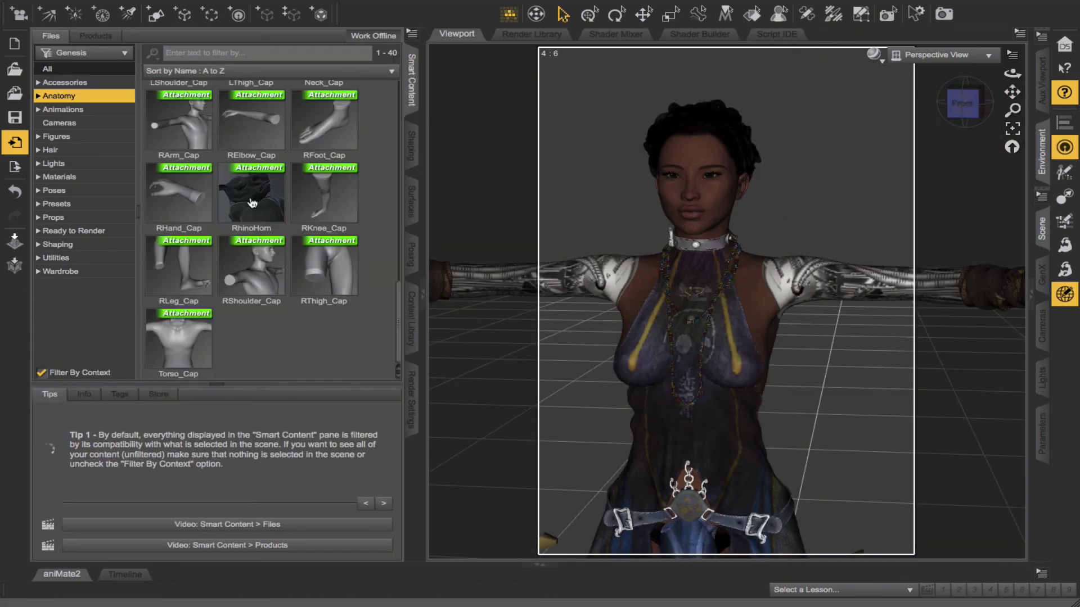
double_click(325, 261)
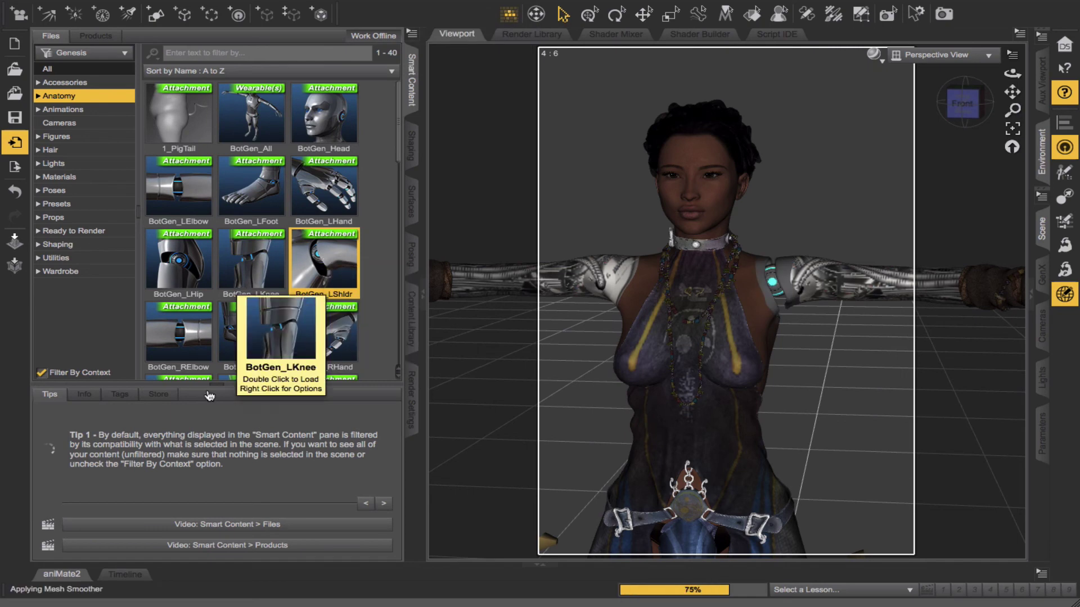
scroll(390, 191, "down", 2)
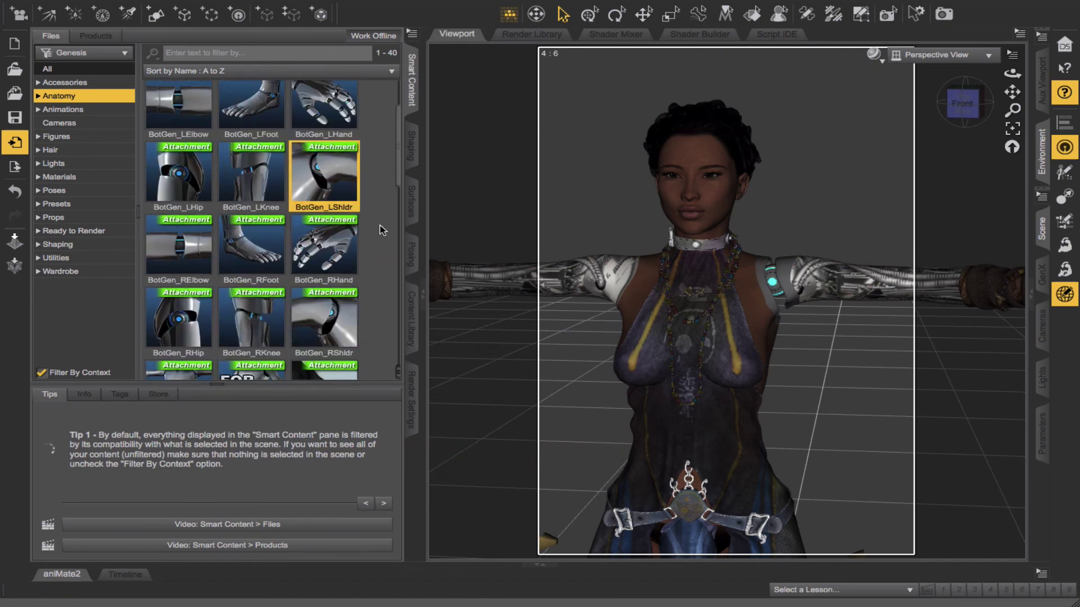
left_click(321, 315)
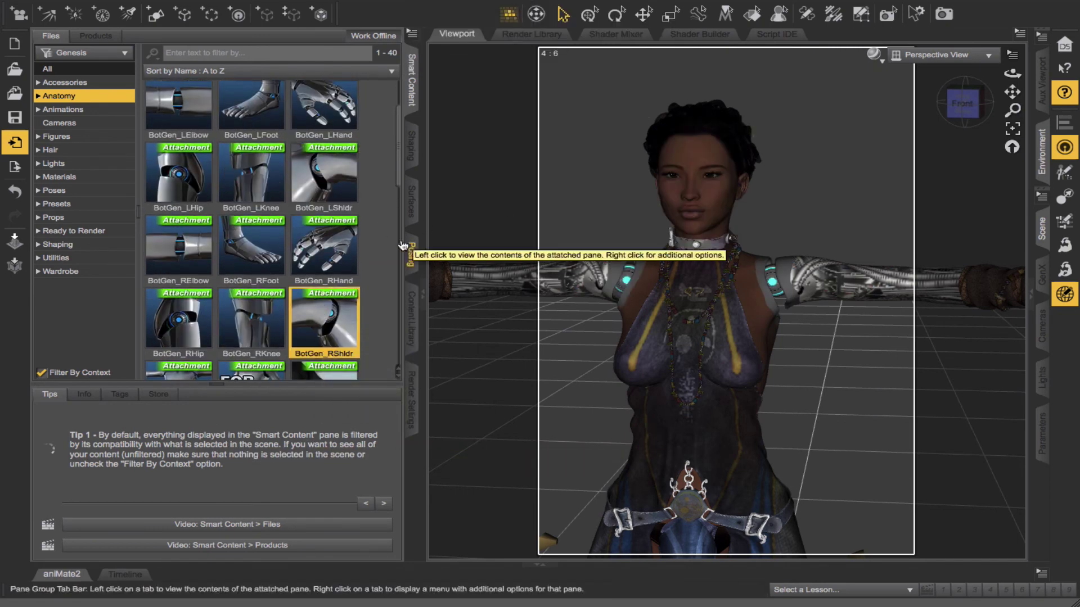
scroll(254, 225, "up", 1)
double_click(178, 116)
double_click(177, 256)
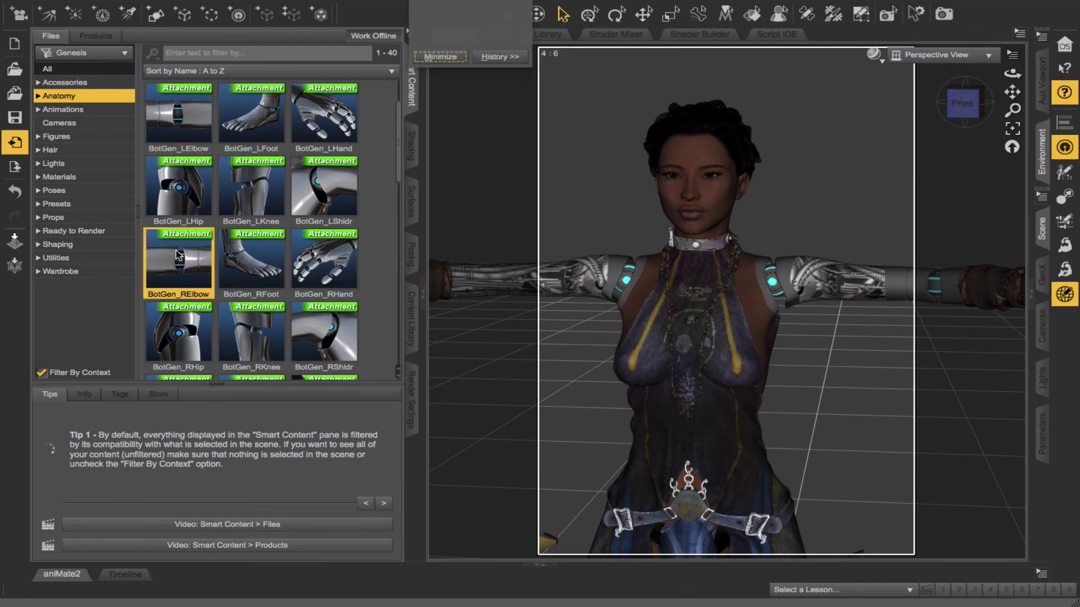
- Inspect the figure's robotic shoulders and elbows from the side and front with a spot render
left_click_drag(1012, 91, 1063, 90)
mouse_move(962, 103)
left_mouse_down()
mouse_move(987, 103)
mouse_move(934, 112)
mouse_move(989, 96)
mouse_move(969, 108)
left_mouse_up()
left_click(413, 92)
left_click(949, 407)
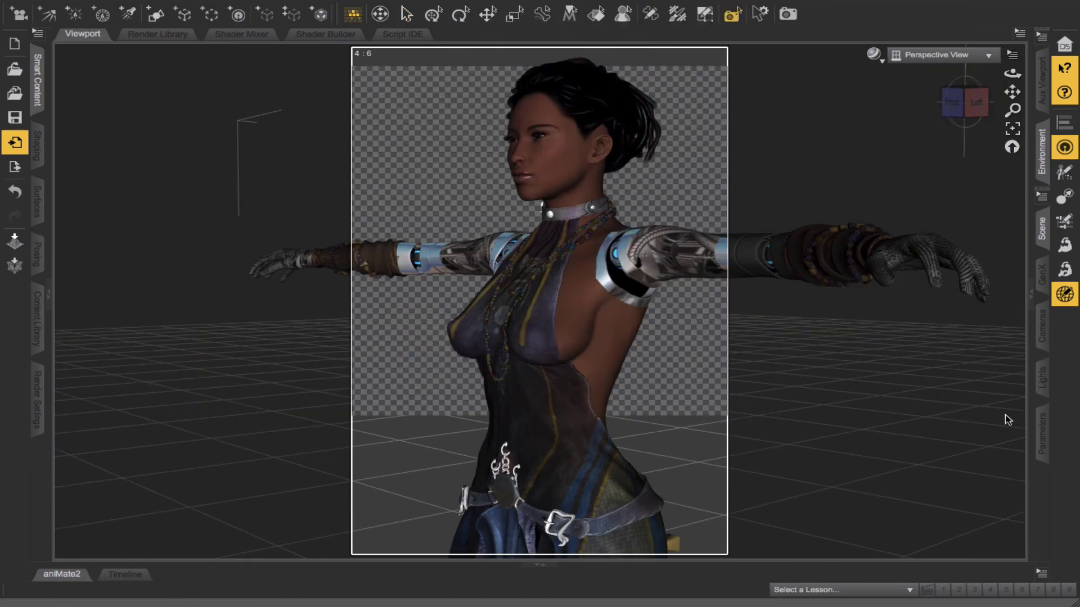
left_click(952, 103)
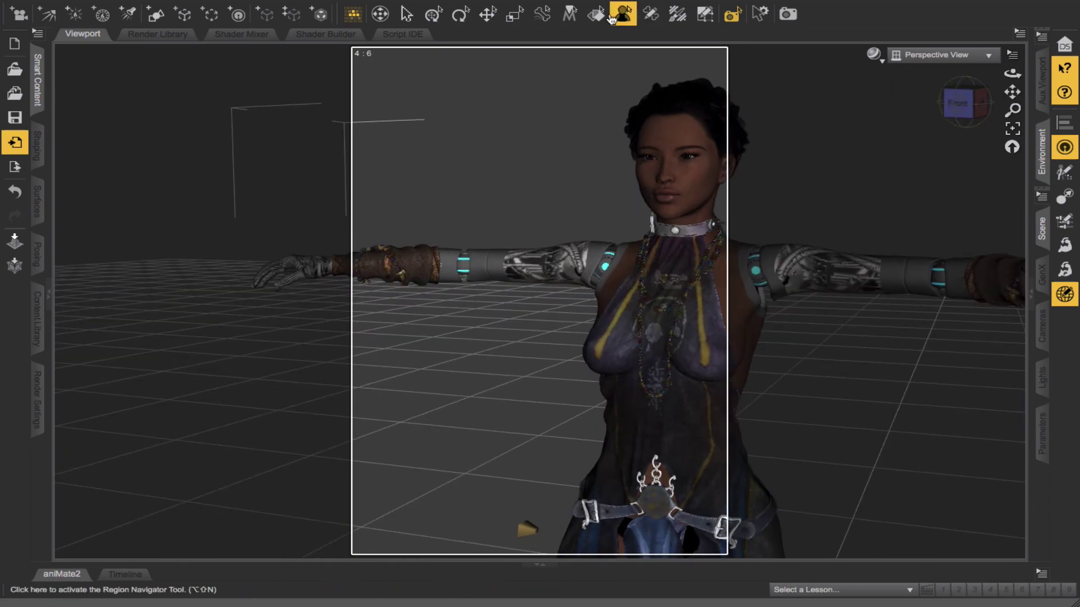
- Set the diffuse colour of the 1-Dress Belt_Medallion surface to Licorice black
left_click(37, 82)
left_click(1041, 228)
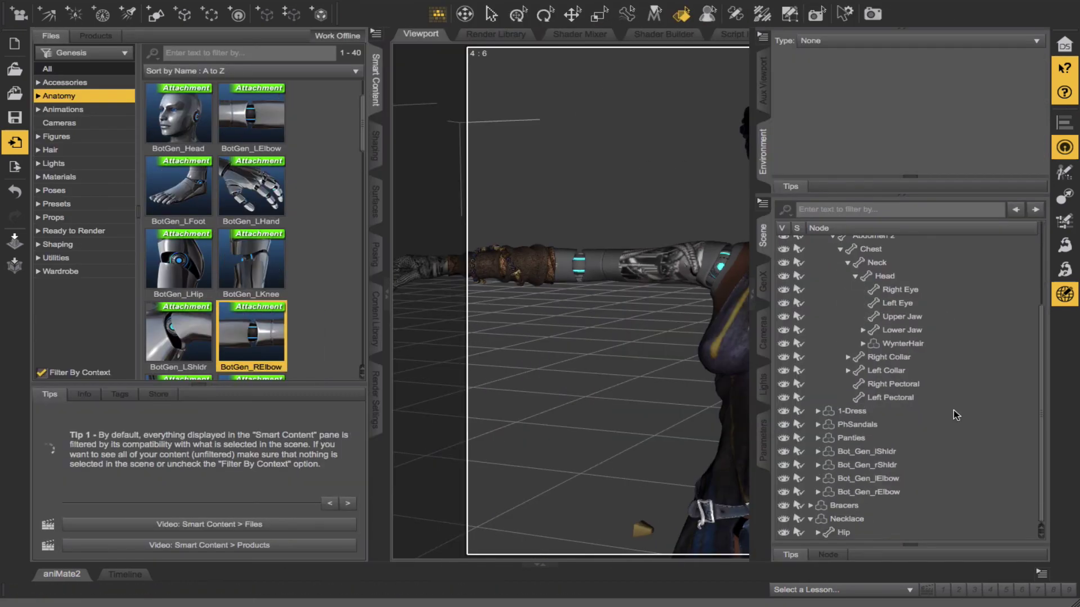
left_click(375, 201)
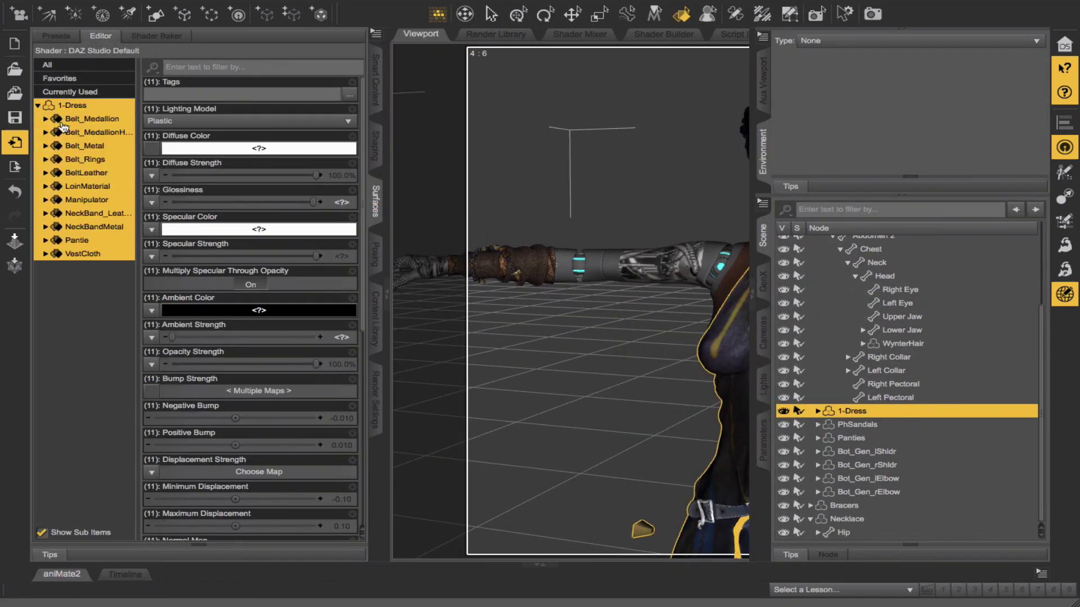
left_click(766, 251)
left_click_drag(1012, 92, 901, 73)
left_click(220, 151)
left_click(173, 315)
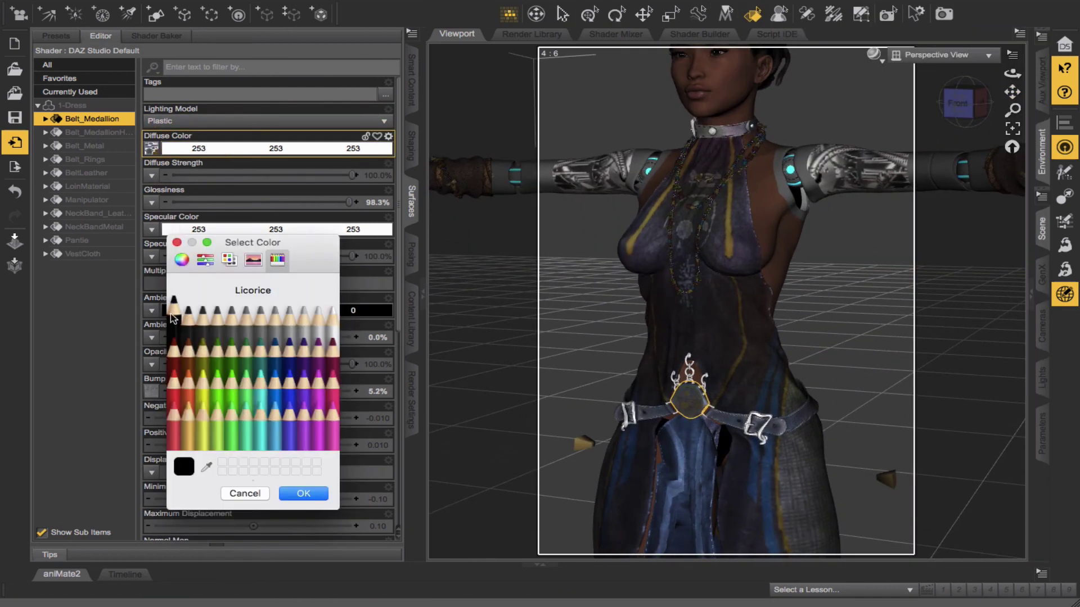
left_click(304, 498)
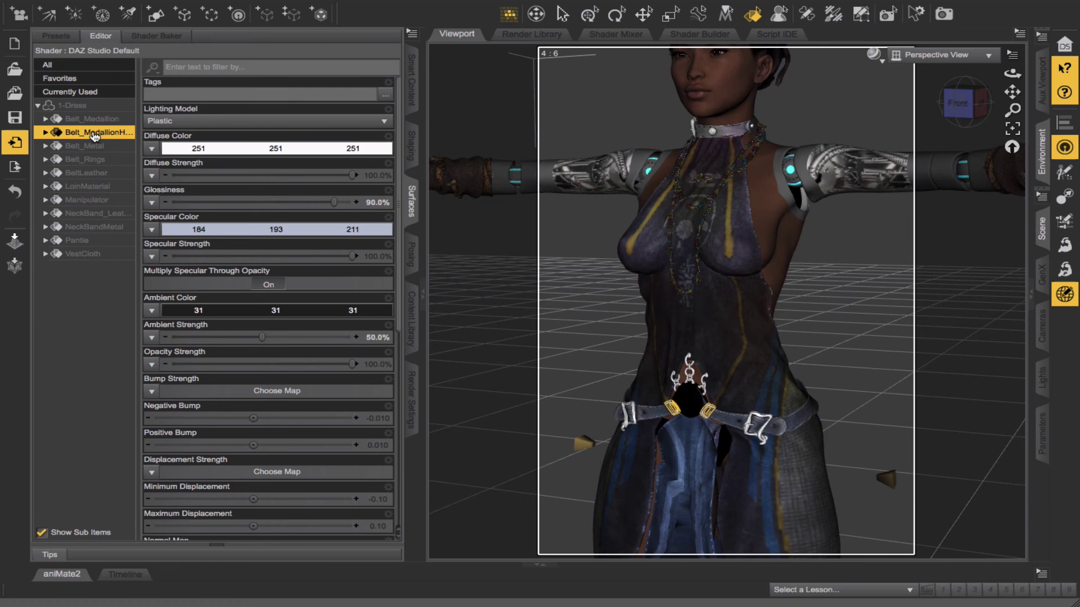
- Identify the dress's belt metal surfaces and set the Belt_Rings diffuse colour to Licorice black
left_click(78, 119)
left_click(79, 133)
left_click(78, 146)
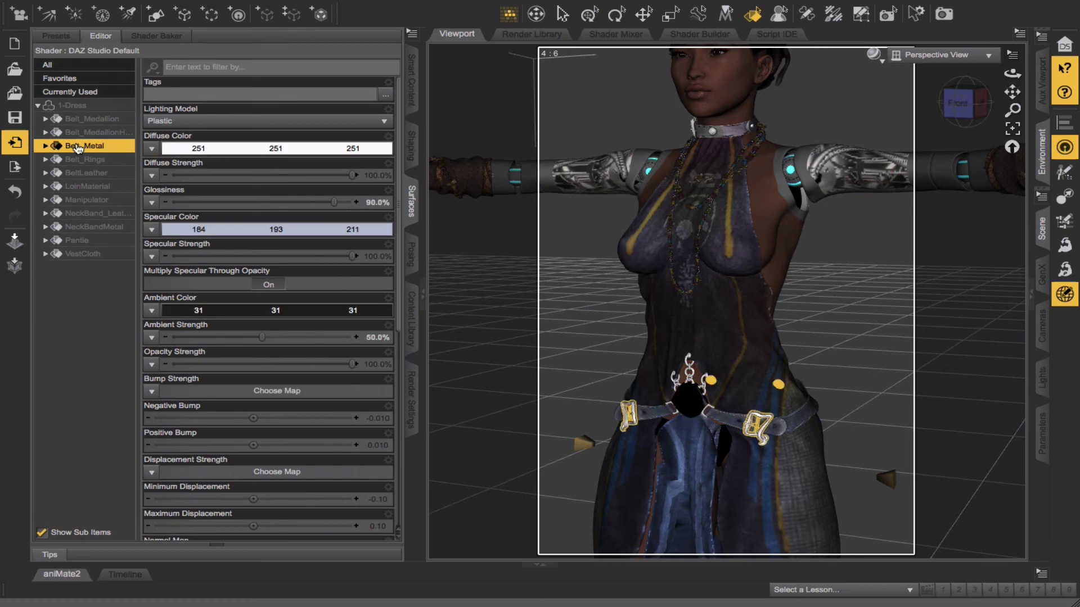
left_click(79, 160)
left_click(174, 150)
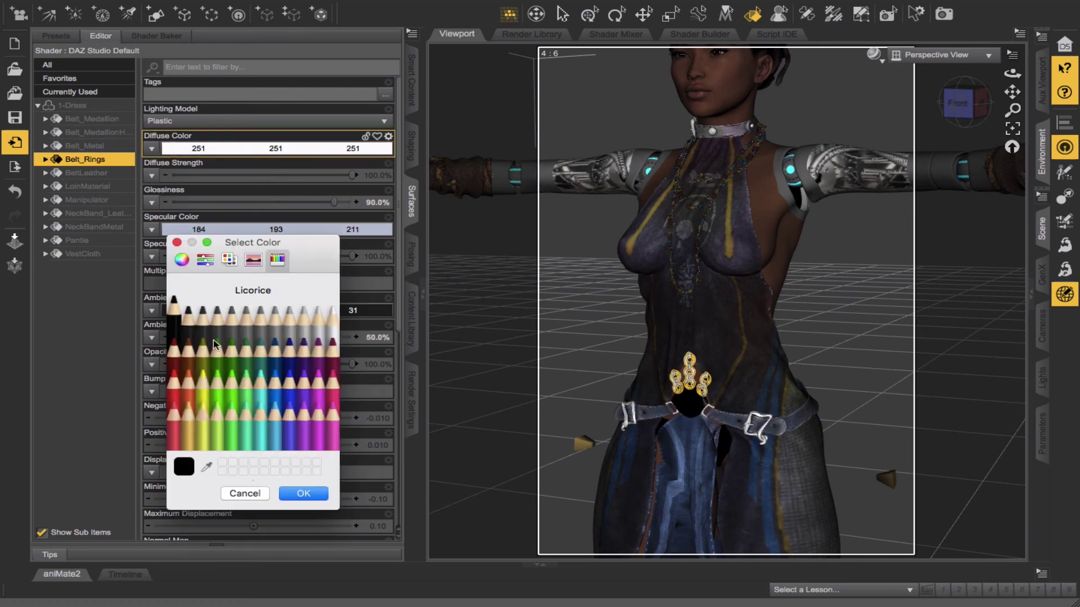
left_click(303, 493)
- Set the diffuse colour of the dress's BeltLeather surface to Licorice black
left_click(96, 174)
left_click(183, 150)
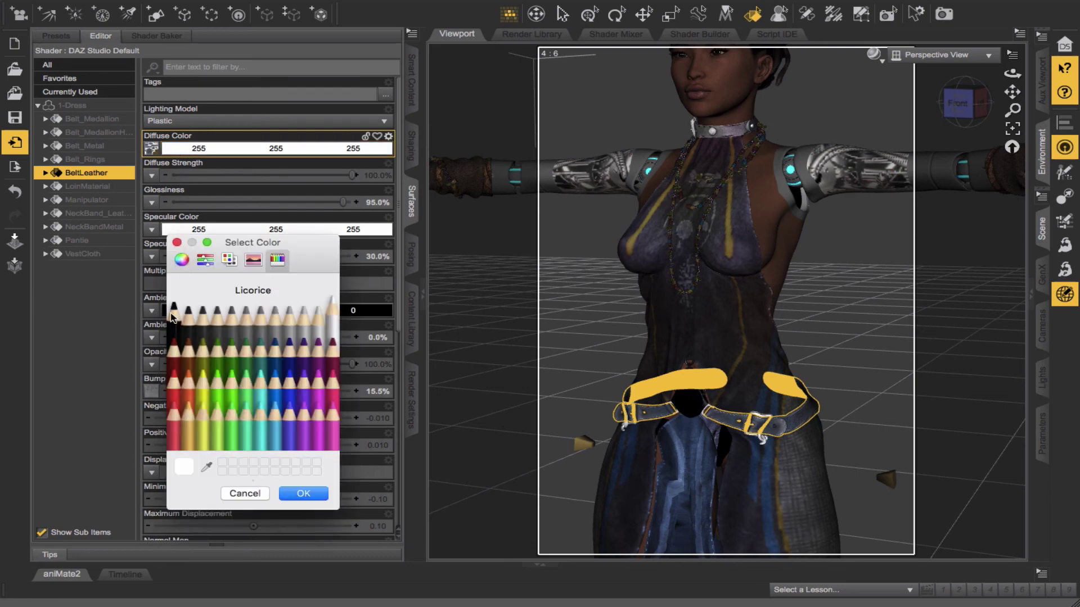
left_click(301, 493)
left_click(475, 290)
left_click(409, 208)
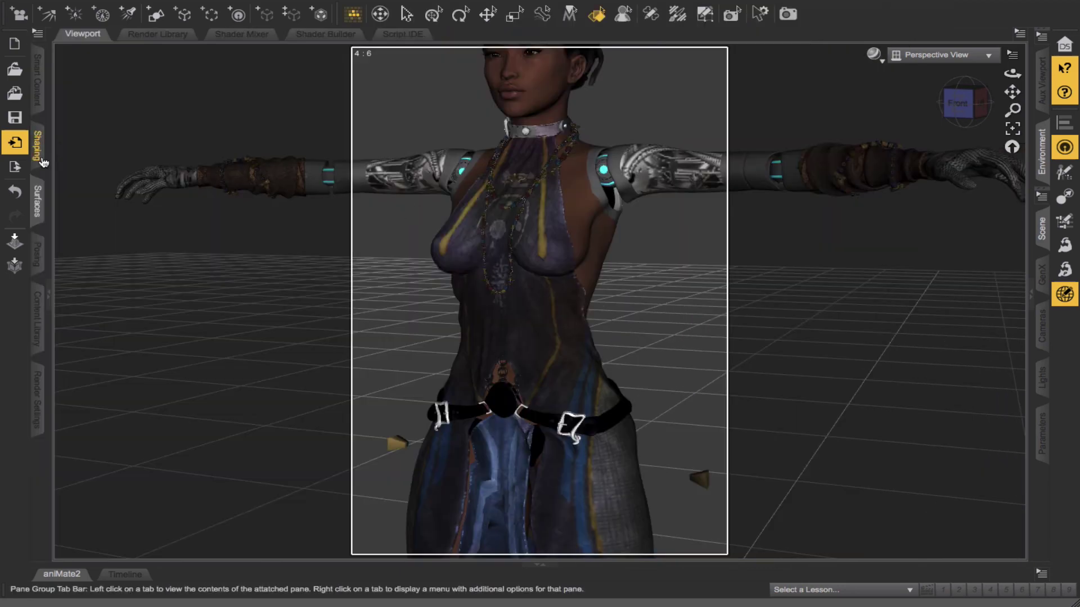
- Set the diffuse and specular colours of the dress's LoinMaterial surface to Cayenne
left_click(40, 194)
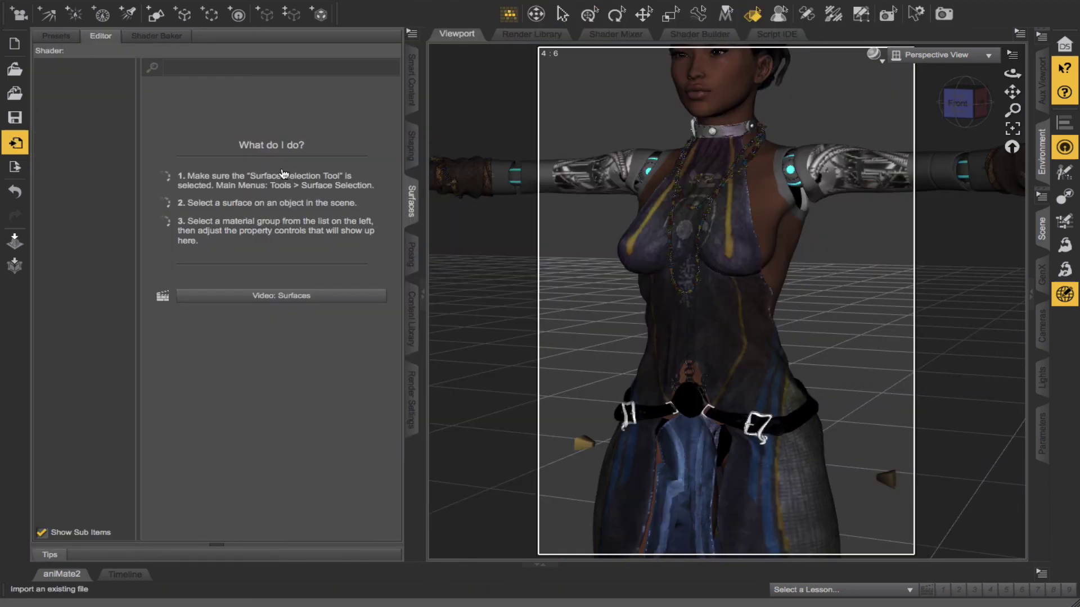
left_click(706, 356)
left_click(687, 400)
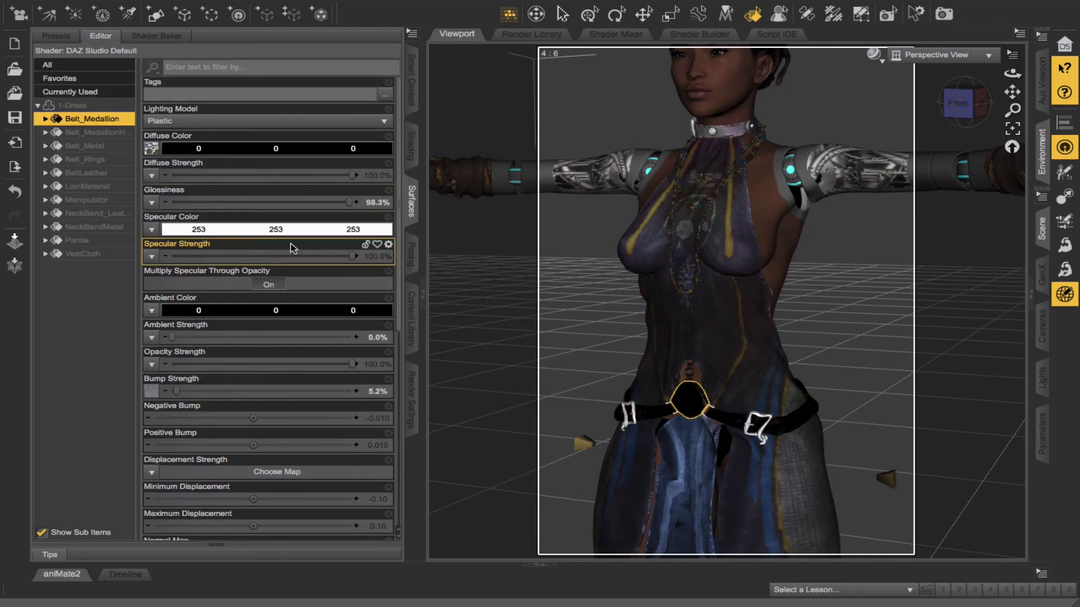
left_click(95, 172)
left_click(103, 186)
left_click(185, 148)
left_click(174, 344)
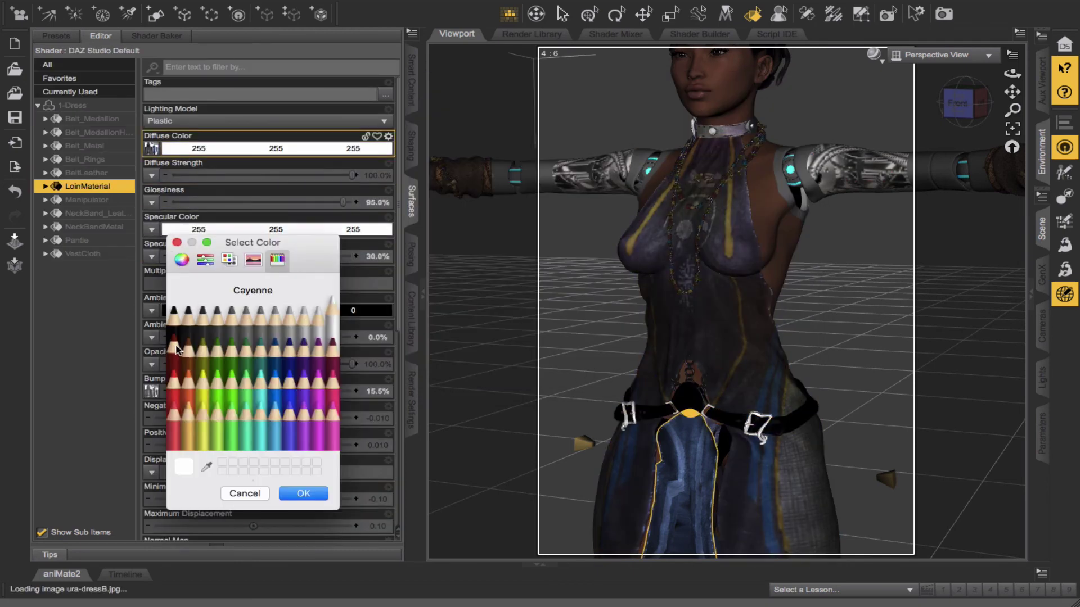
left_click(304, 493)
left_click(181, 230)
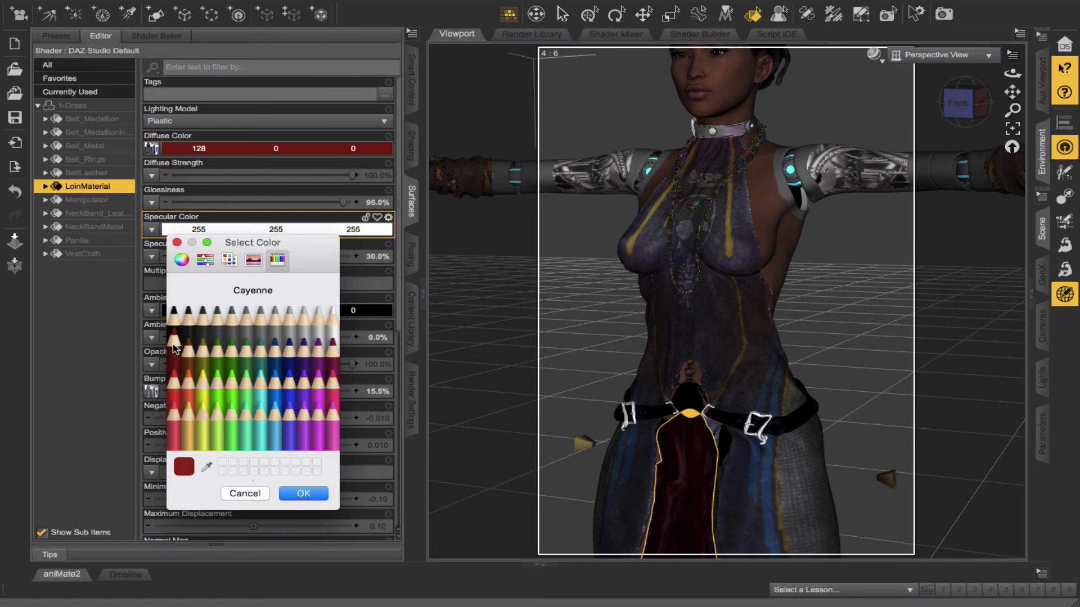
left_click(303, 493)
- Set the diffuse colour of the dress's neckband leather surface to black
left_click(87, 200)
left_click(92, 213)
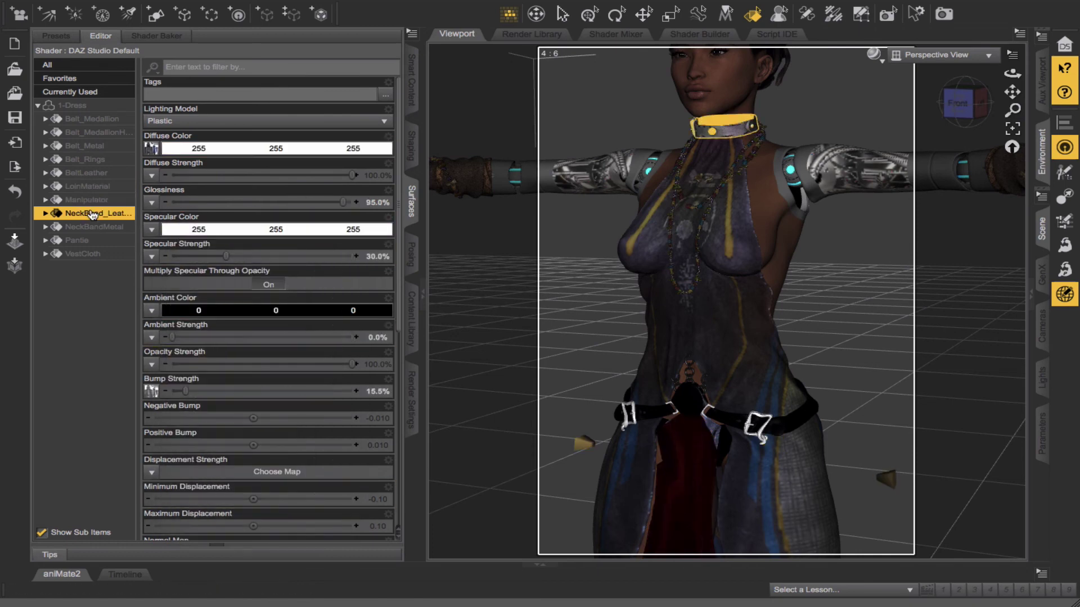
left_click(185, 148)
left_click(303, 493)
- Set the diffuse and specular colours of the dress's VestCloth surface to Cayenne (128, 0, 0)
left_click(106, 228)
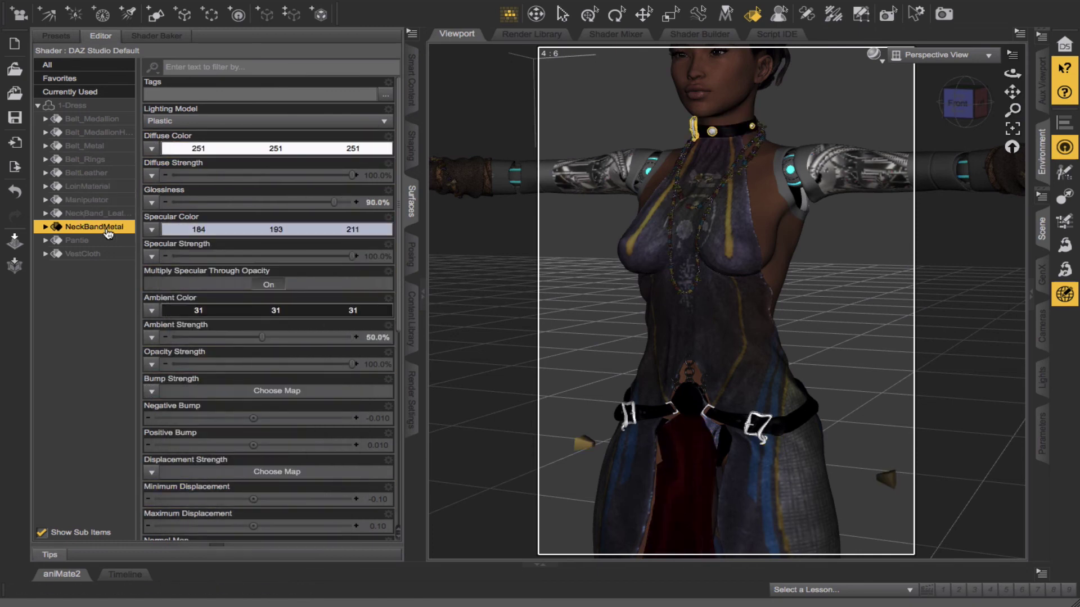
left_click(96, 254)
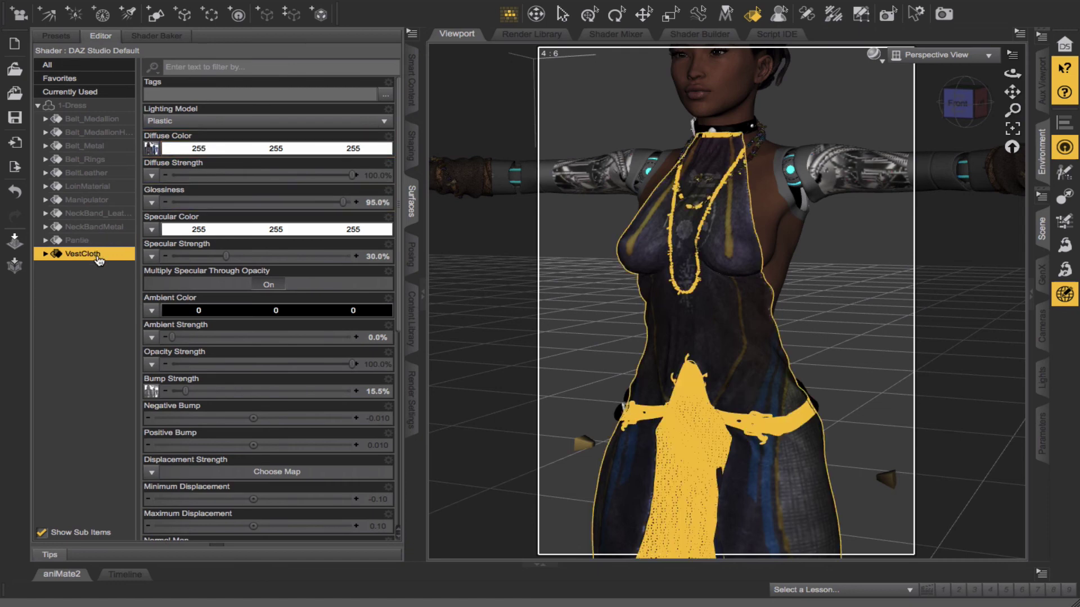
left_click(46, 255)
left_click(190, 150)
left_click(174, 346)
left_click(294, 493)
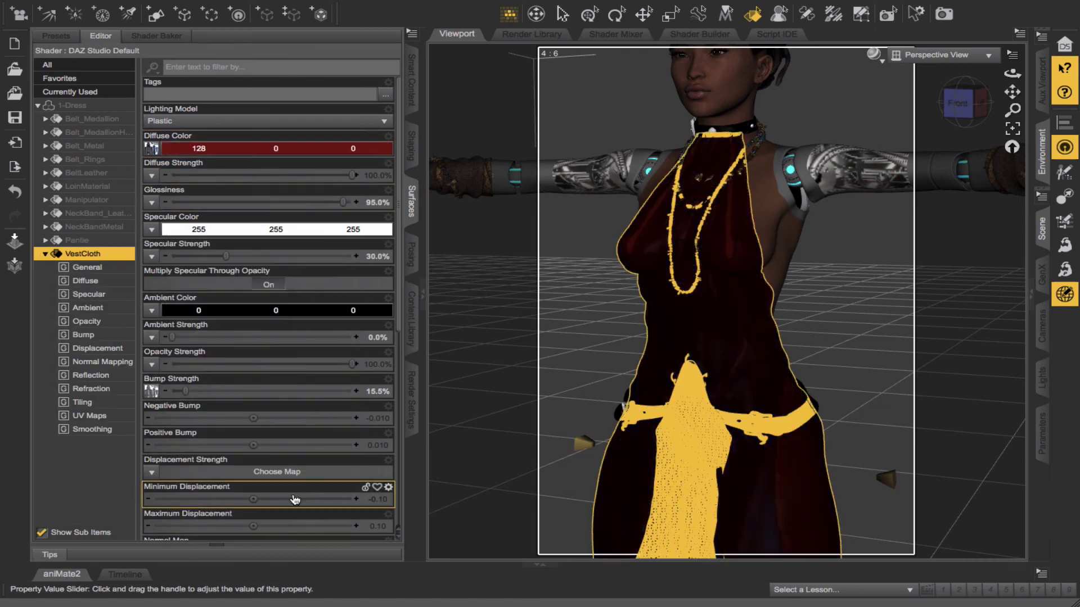
left_click(208, 231)
left_click(303, 493)
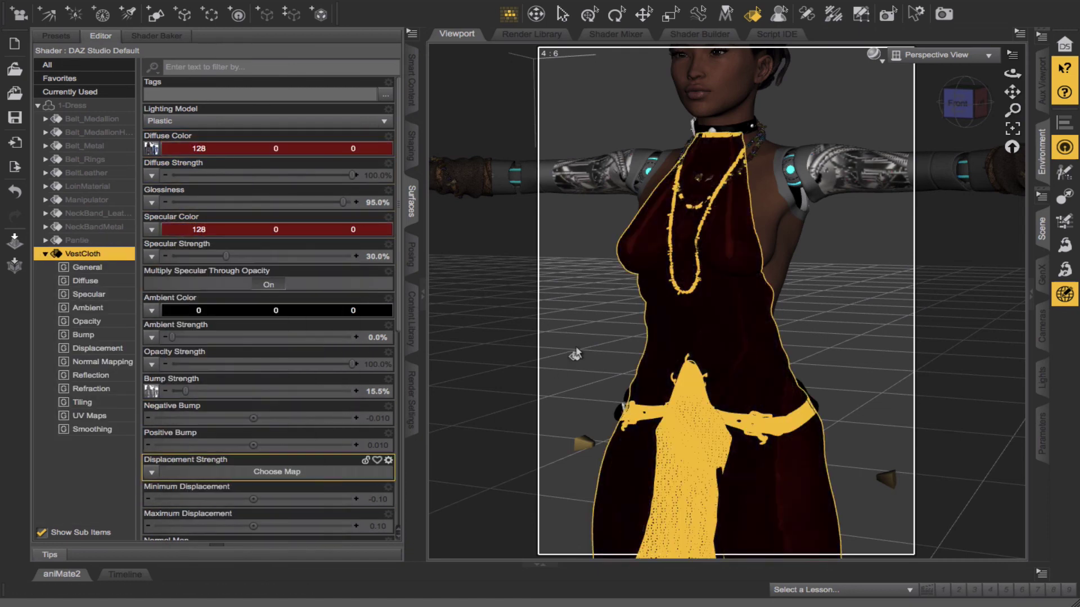
- Set the diffuse colour of the dress's Pantie surface to black
left_click(108, 249)
left_click(106, 241)
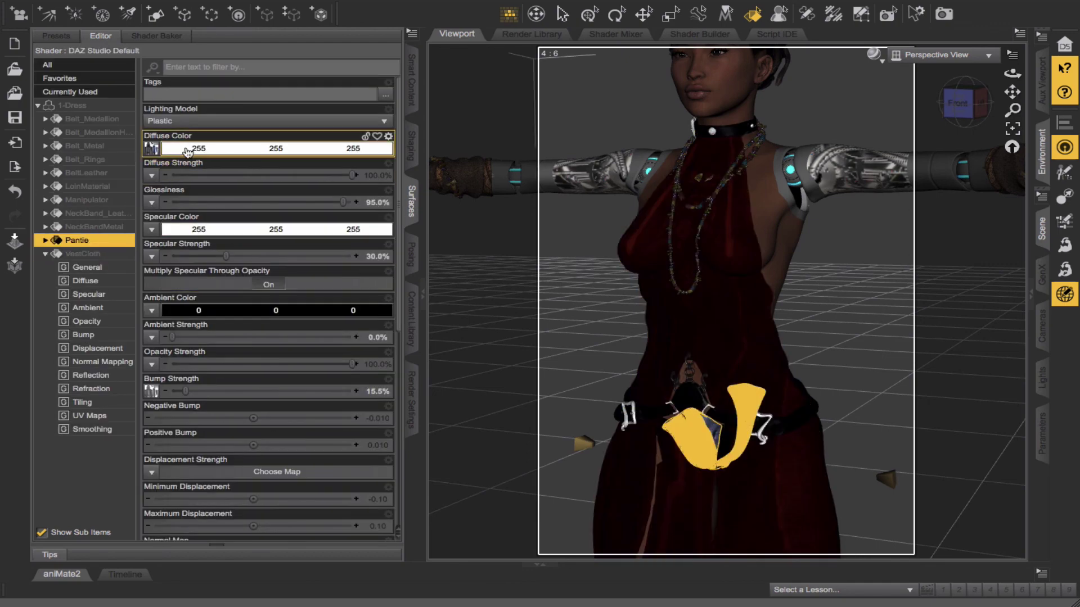
left_click(178, 152)
left_click(172, 316)
left_click(308, 494)
left_click(548, 347)
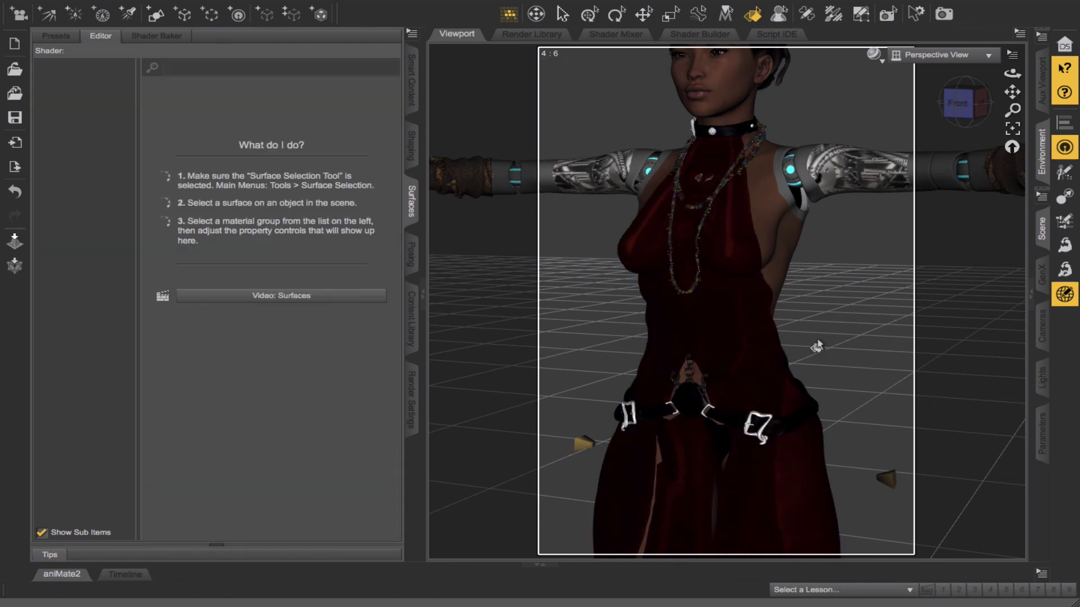
- Set the specular and diffuse colours of the Bracers' first leather surface, covering the forearms, to Cayenne
scroll(817, 344, "down", 8)
scroll(817, 346, "up", 8)
scroll(817, 345, "down", 3)
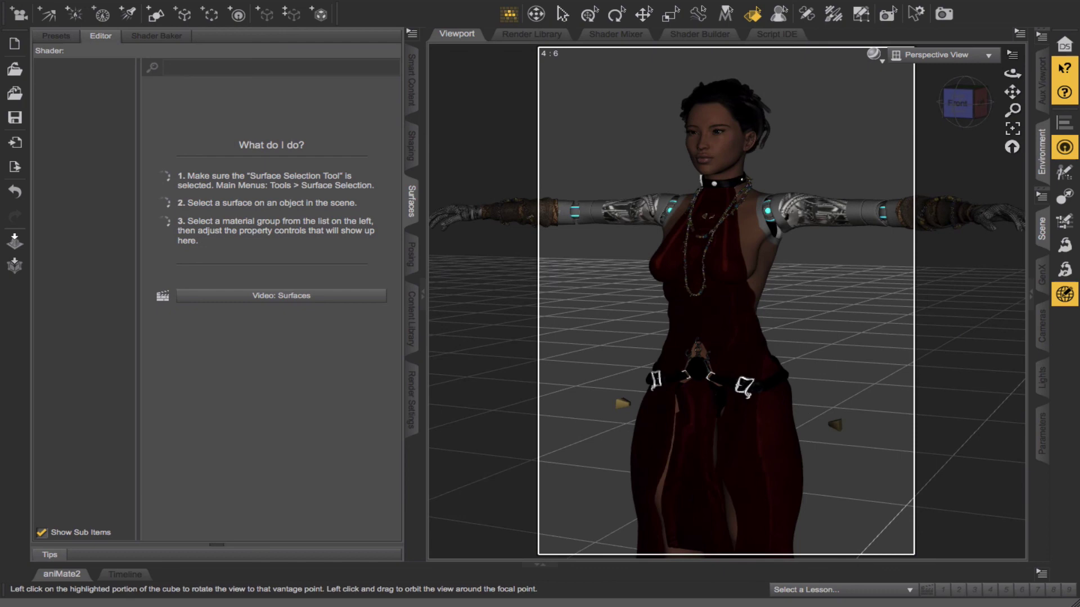
left_click_drag(964, 104, 745, 93)
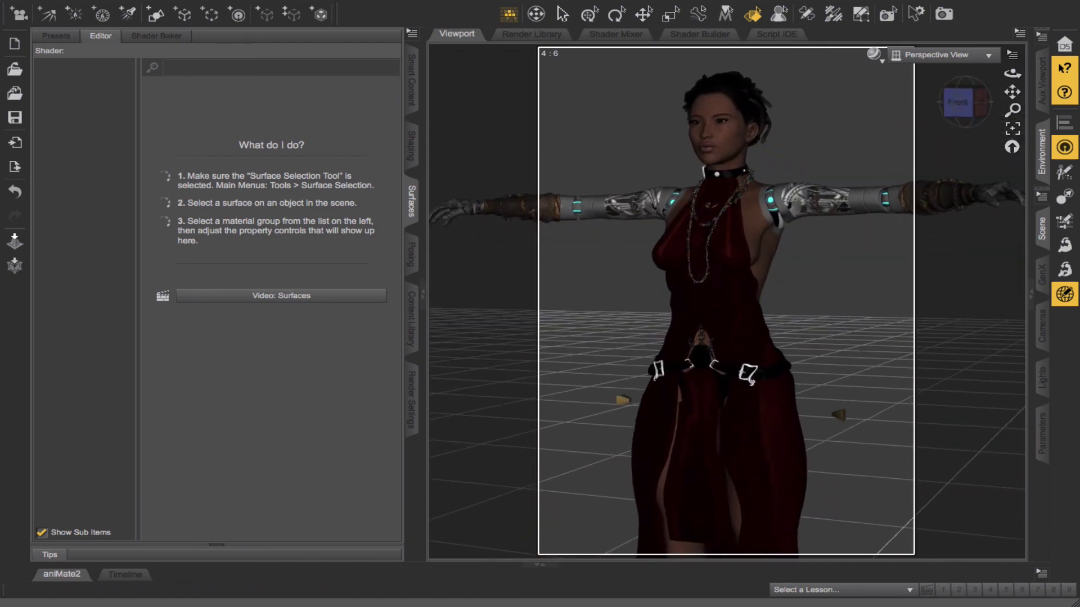
left_click(524, 214)
left_click(205, 229)
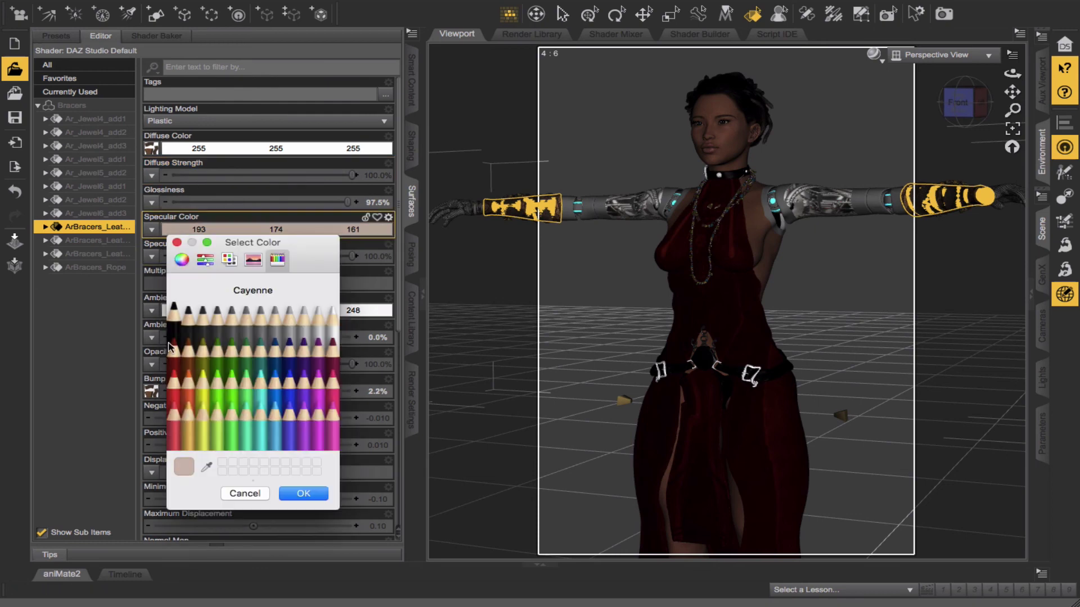
left_click(173, 332)
left_click(299, 491)
left_click(202, 149)
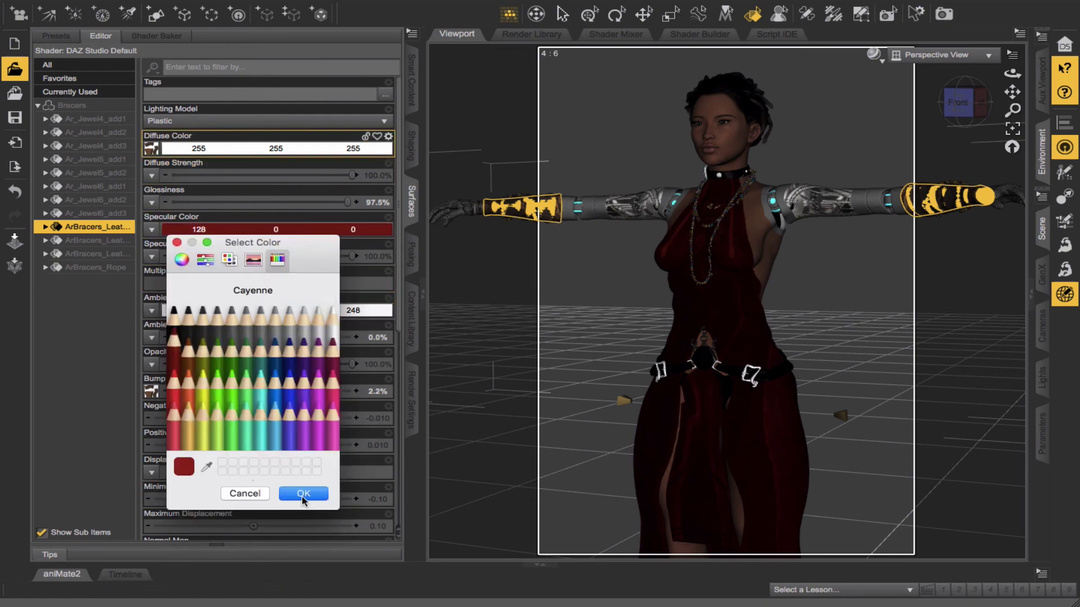
left_click(302, 494)
left_click(847, 281)
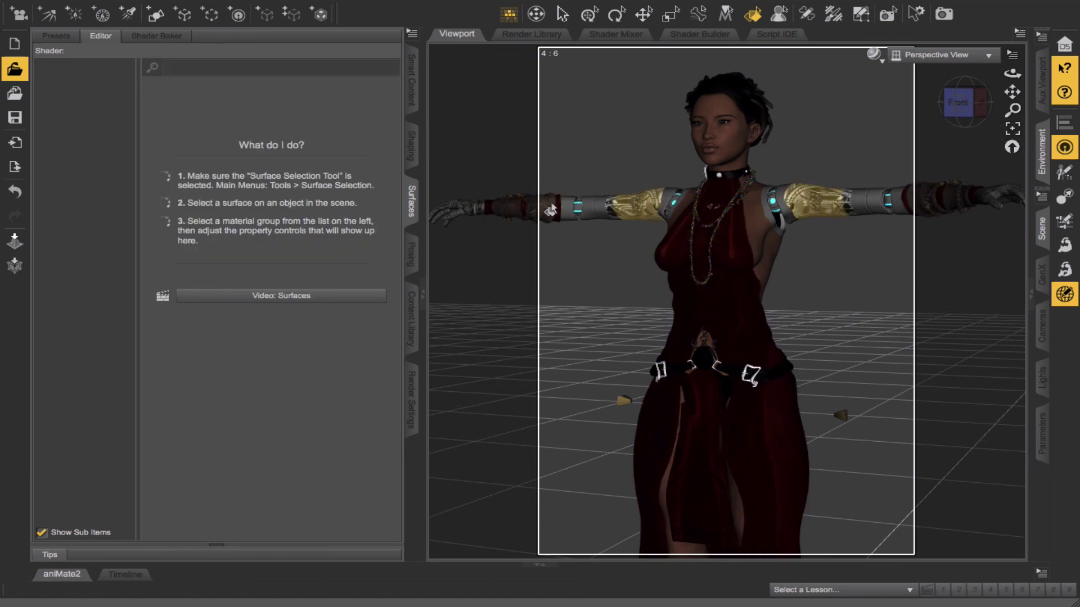
- Set the diffuse and specular colours of the Bracers' third leather surface, nearest the elbows, to black
left_click(933, 200)
left_click(202, 148)
left_click(302, 493)
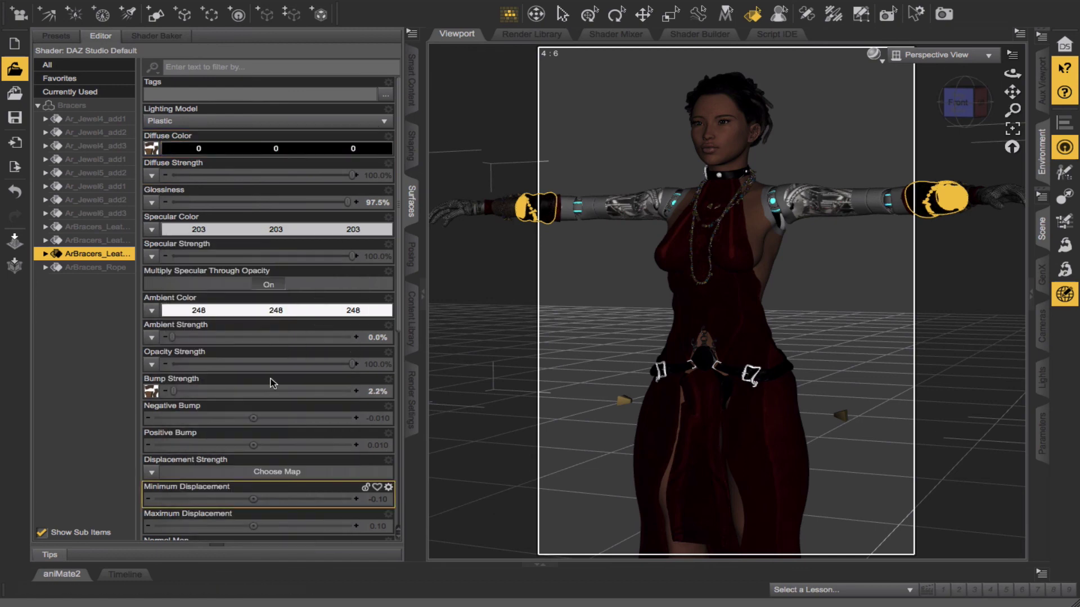
left_click(203, 230)
left_click(173, 306)
left_click(302, 493)
- Set the diffuse and specular colours of the Bracers' second leather surface, the mid-forearm bands, to black
left_click(507, 210)
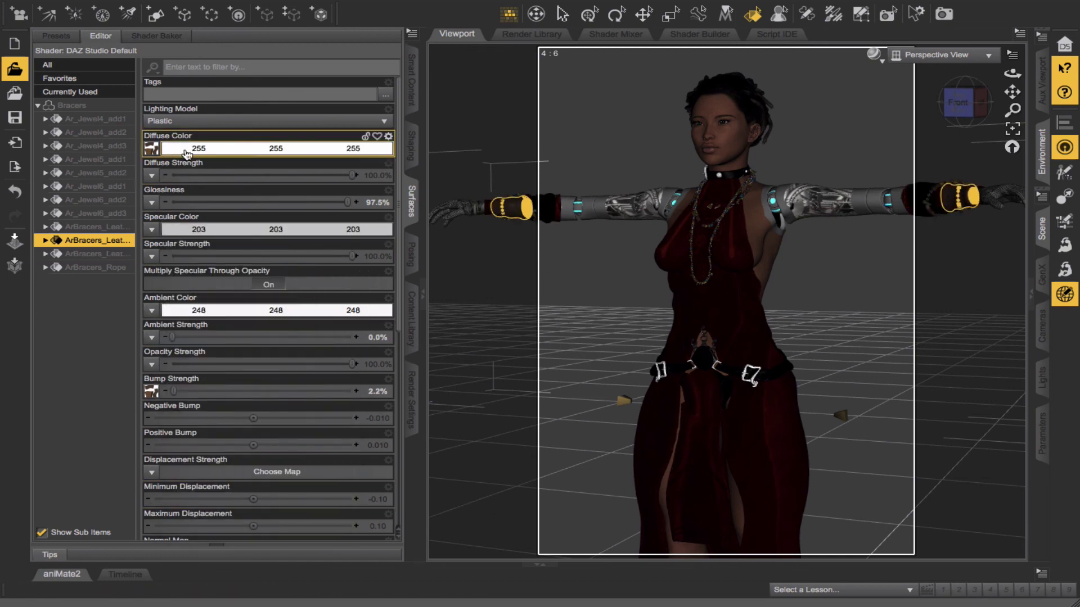
left_click(203, 148)
left_click(173, 310)
left_click(302, 494)
left_click(202, 230)
left_click(174, 309)
left_click(294, 496)
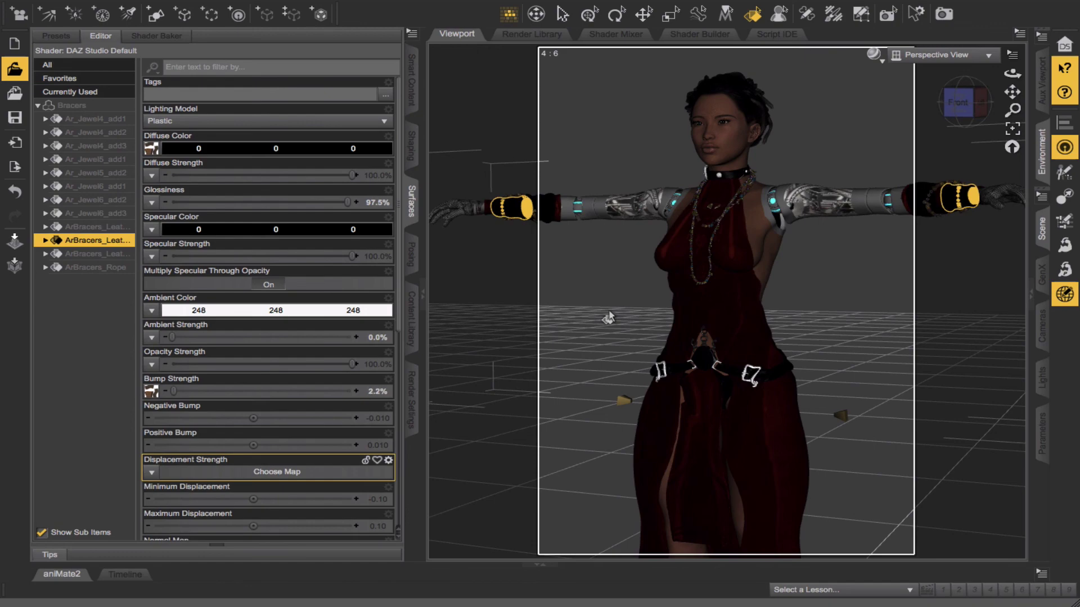
left_click(607, 319)
left_click_drag(960, 103, 767, 99)
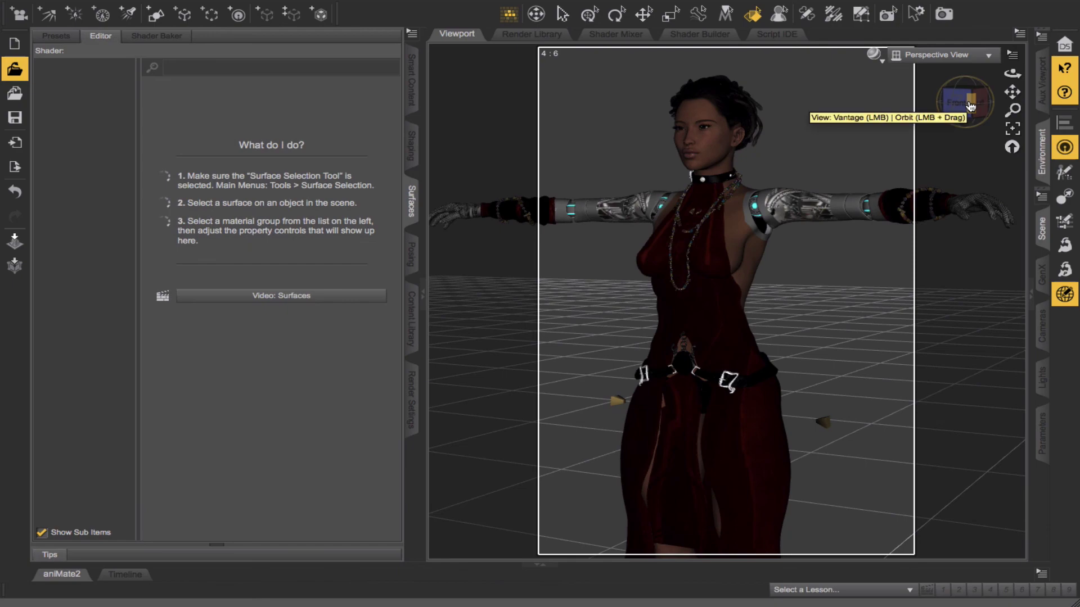